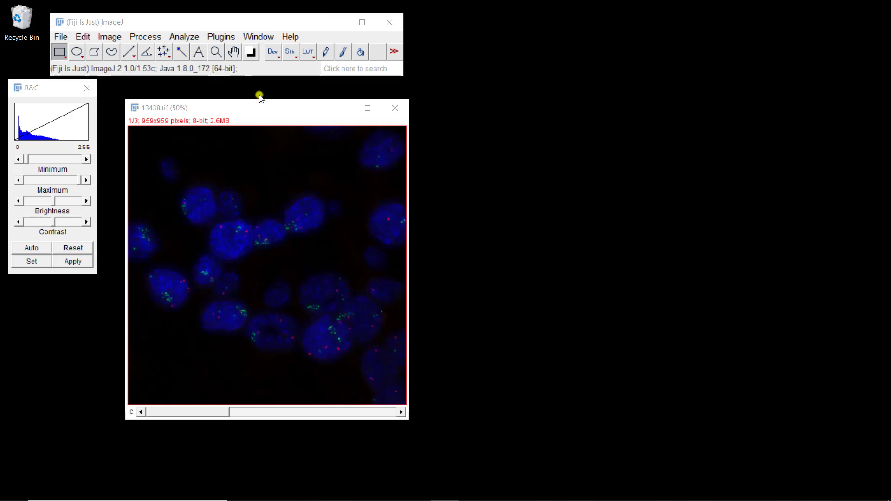
Step: Split the 13438.tif composite image into separate single-channel images
{"action": "left_click", "coordinate": [249, 110]}
{"action": "left_click", "coordinate": [112, 36]}
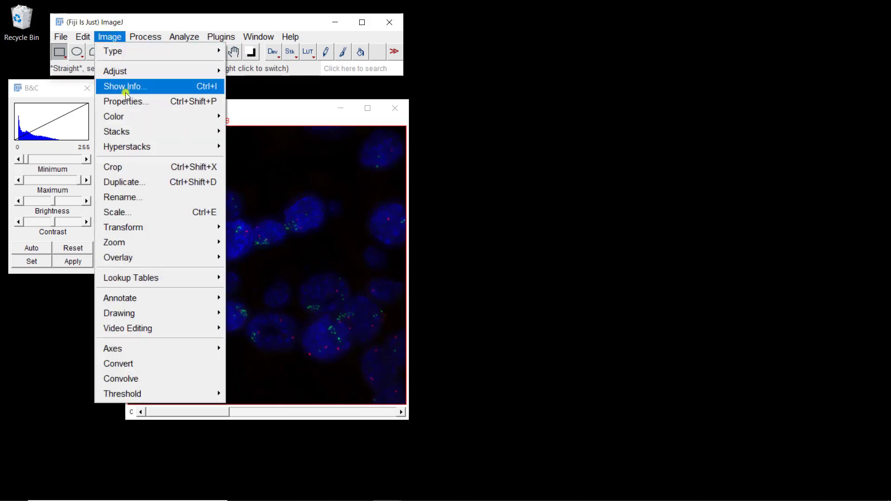
{"action": "mouse_move", "coordinate": [130, 117]}
{"action": "left_click", "coordinate": [252, 118]}
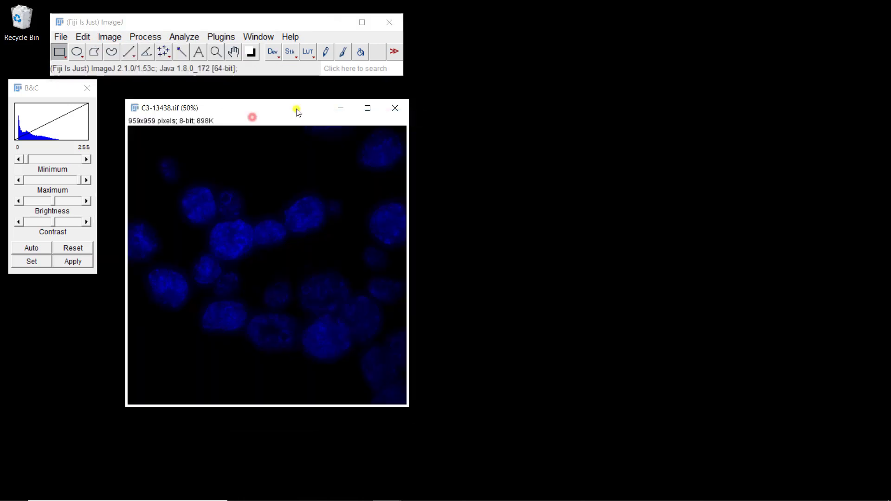
Step: Apply the Grays lookup table to the blue nuclei channel C3-13438.tif and shift its window slightly aside
{"action": "left_click", "coordinate": [279, 112]}
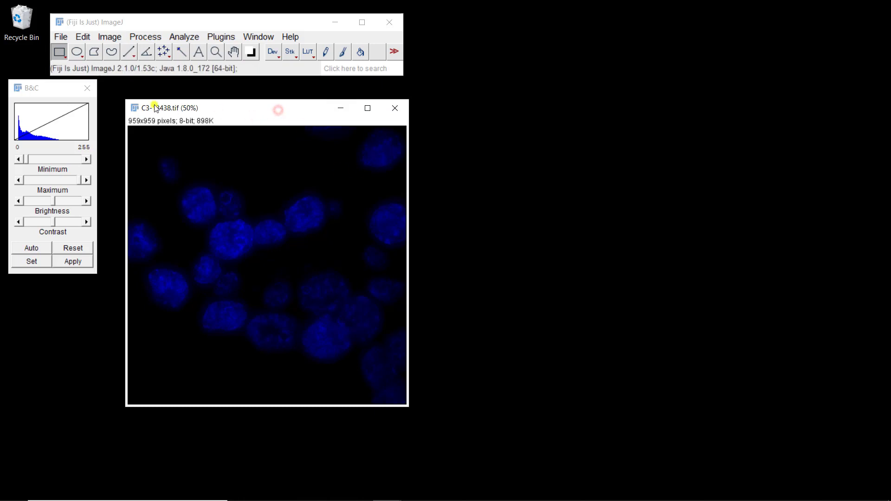
{"action": "left_click", "coordinate": [115, 36]}
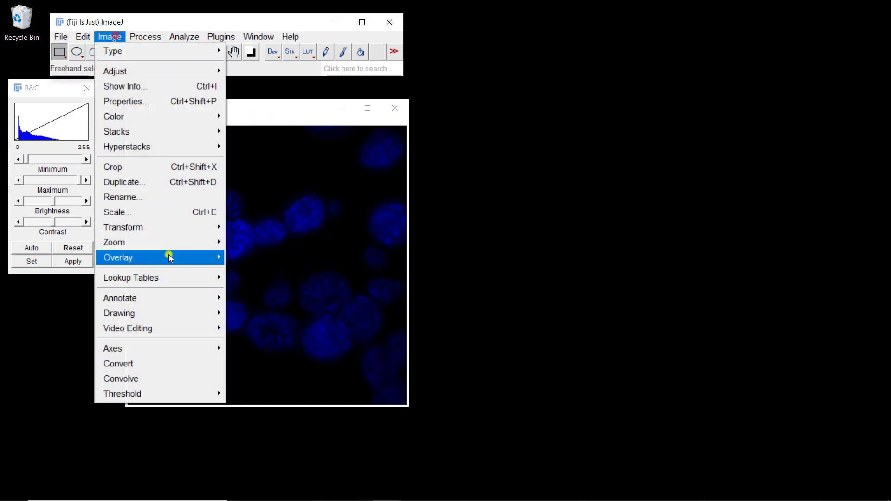
{"action": "mouse_move", "coordinate": [165, 271]}
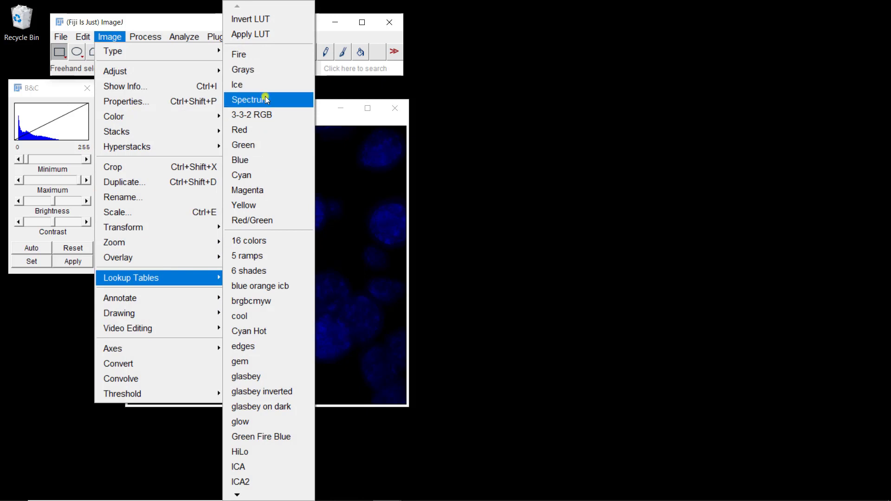
{"action": "left_click", "coordinate": [265, 71]}
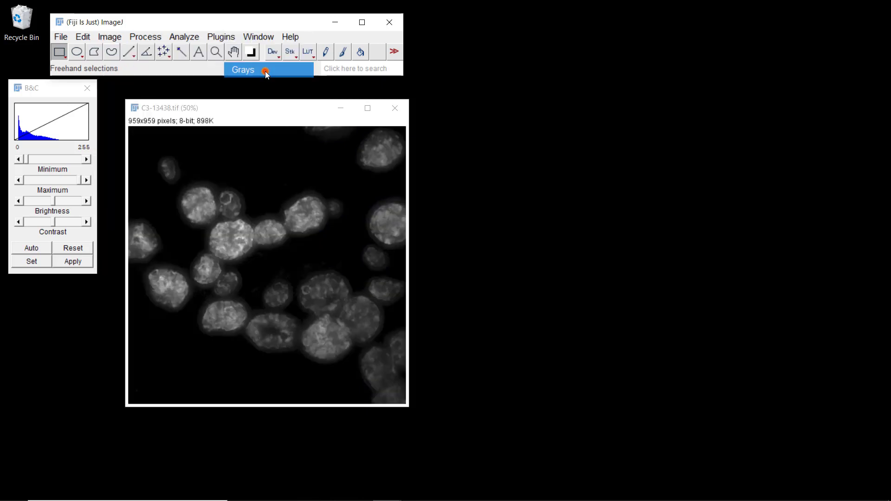
{"action": "left_click_drag", "start_coordinate": [273, 113], "coordinate": [300, 109]}
Step: Duplicate the grayscale nuclei image C3-13438.tif, keeping the suggested title
{"action": "left_click", "coordinate": [111, 37]}
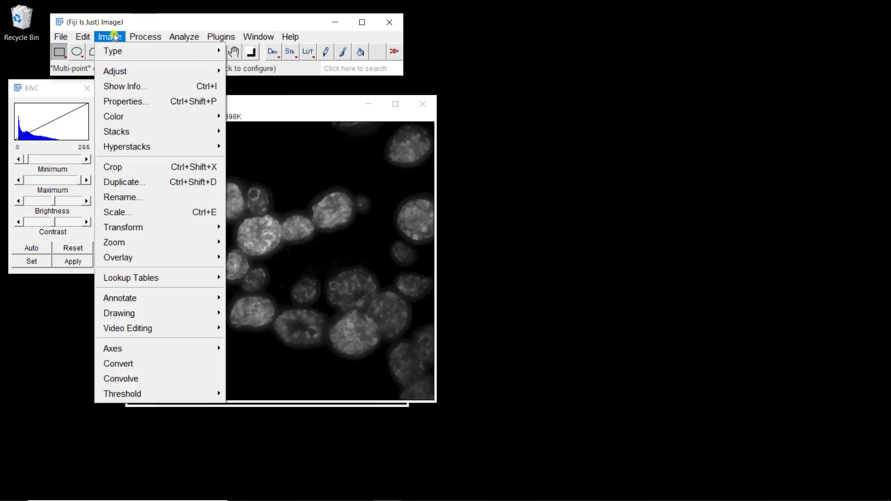
{"action": "left_click", "coordinate": [125, 181]}
{"action": "left_click", "coordinate": [446, 164]}
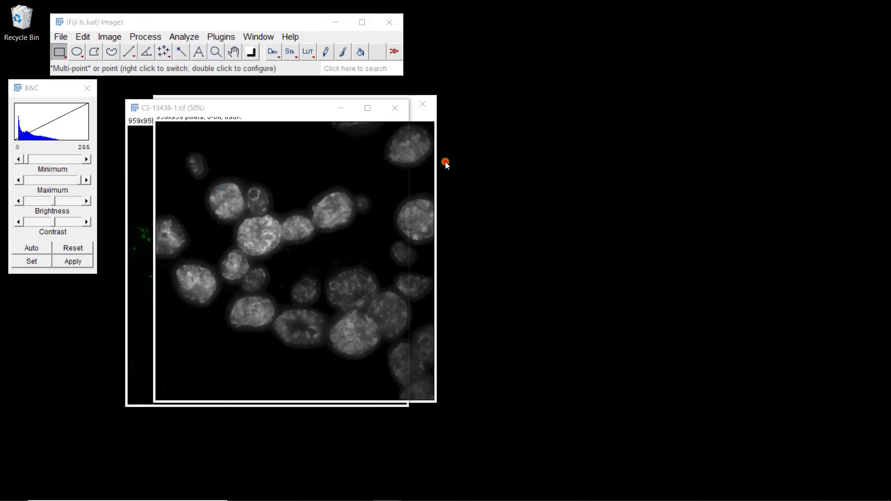
{"action": "left_click", "coordinate": [288, 113]}
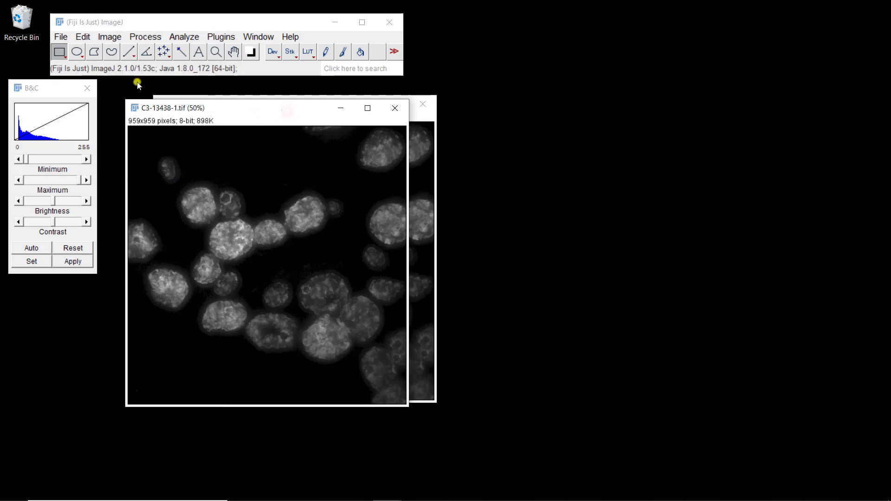
Step: Apply a Median filter with a radius of 2.0 pixels to the duplicated nuclei image
{"action": "left_click", "coordinate": [141, 36]}
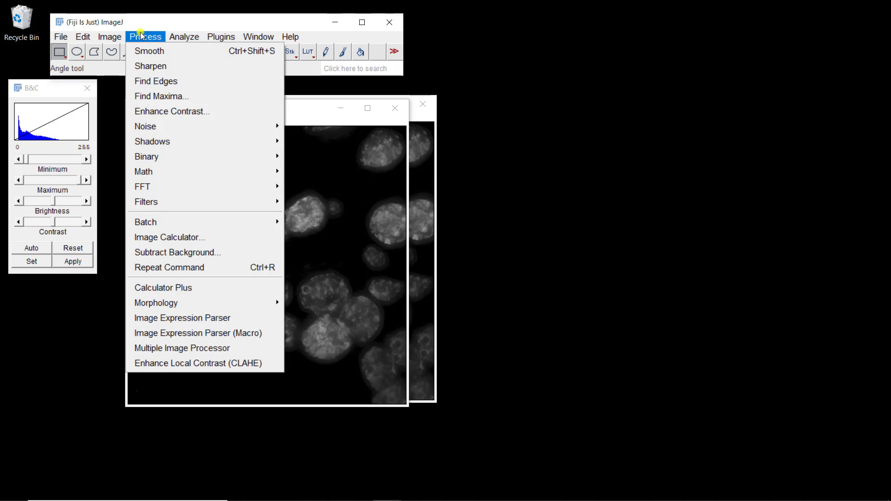
{"action": "mouse_move", "coordinate": [149, 206]}
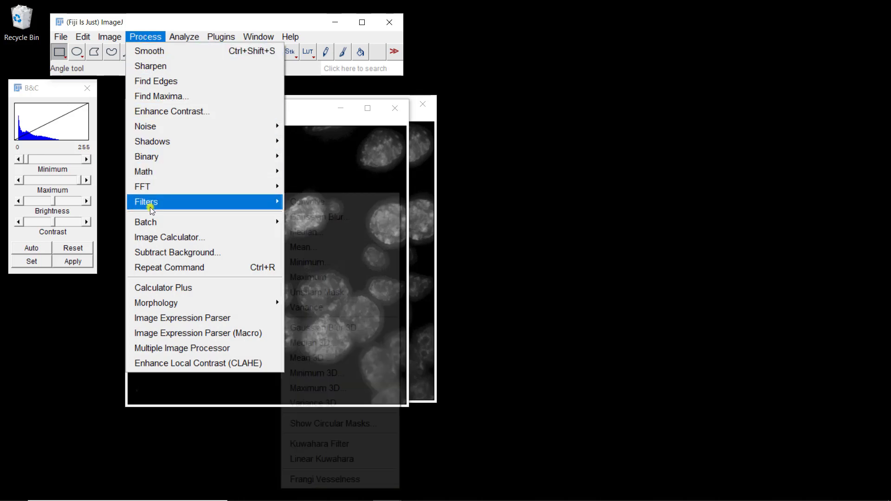
{"action": "left_click", "coordinate": [324, 231]}
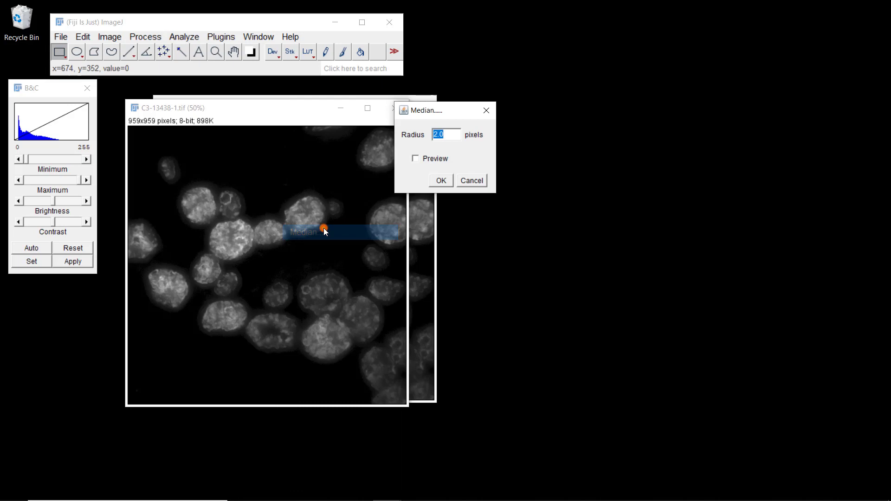
{"action": "left_click", "coordinate": [443, 180]}
Step: Threshold the filtered nuclei copy with dark background enabled and a range of 26 to 255, and apply it as a binary mask
{"action": "left_click", "coordinate": [110, 37]}
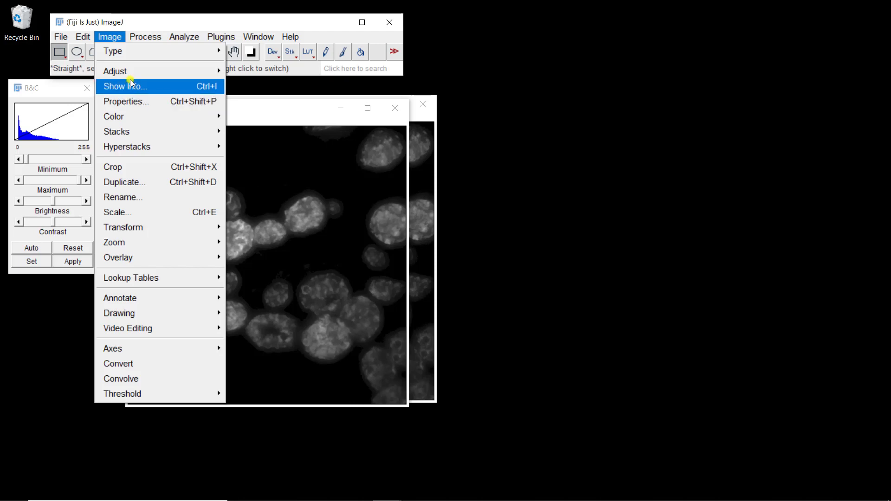
{"action": "mouse_move", "coordinate": [135, 72]}
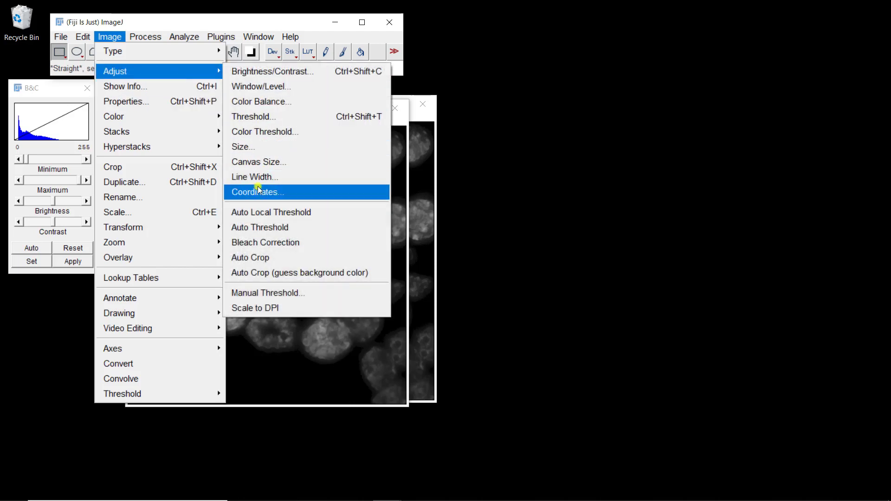
{"action": "left_click", "coordinate": [257, 117]}
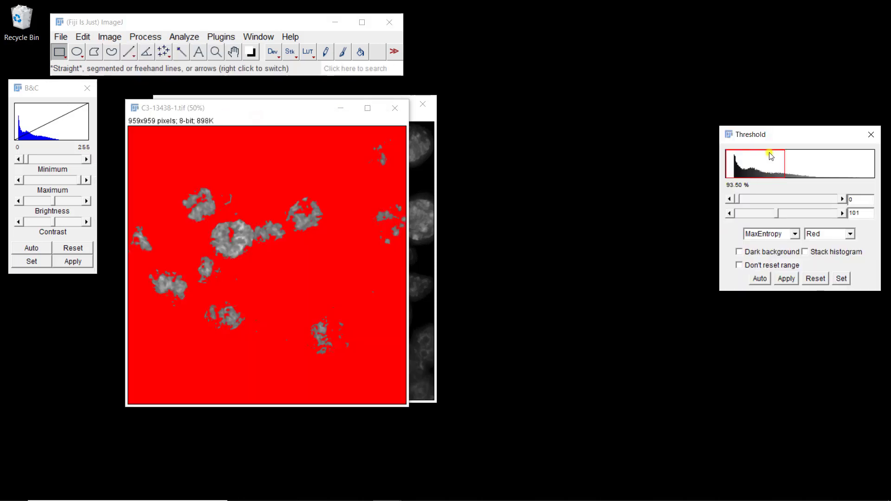
{"action": "left_click_drag", "start_coordinate": [780, 129], "coordinate": [780, 123]}
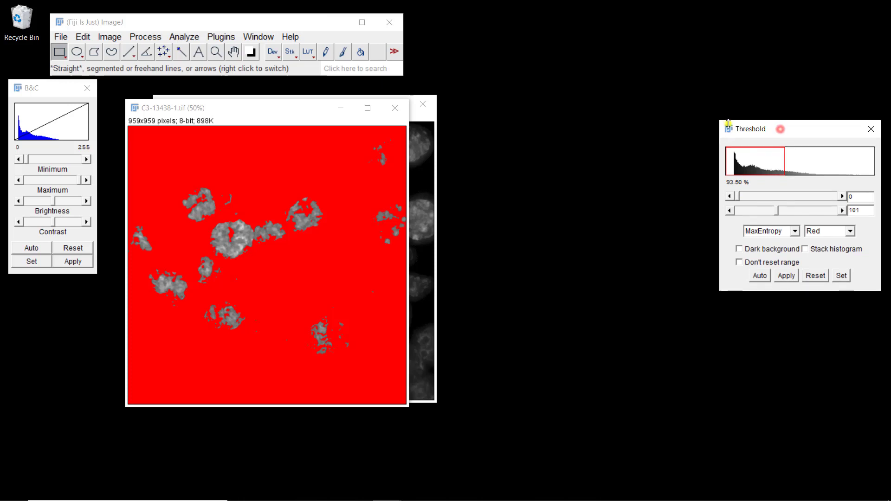
{"action": "left_click", "coordinate": [766, 255]}
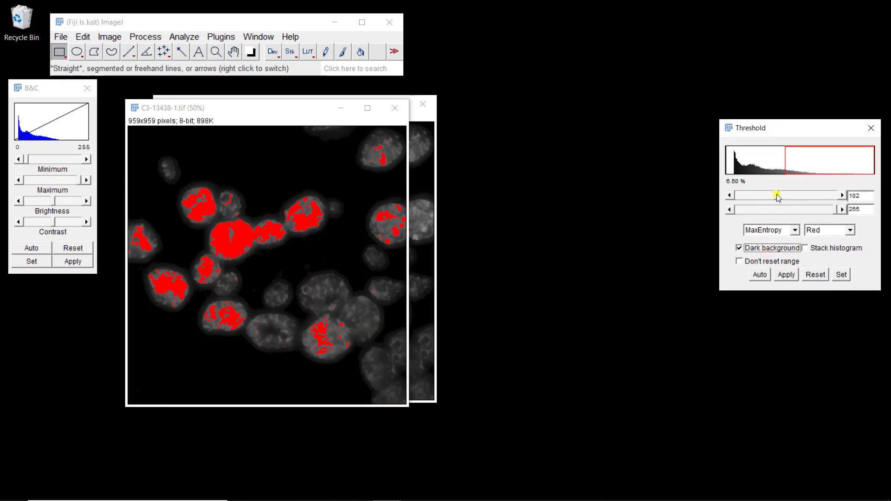
{"action": "left_click_drag", "start_coordinate": [776, 195], "coordinate": [747, 199]}
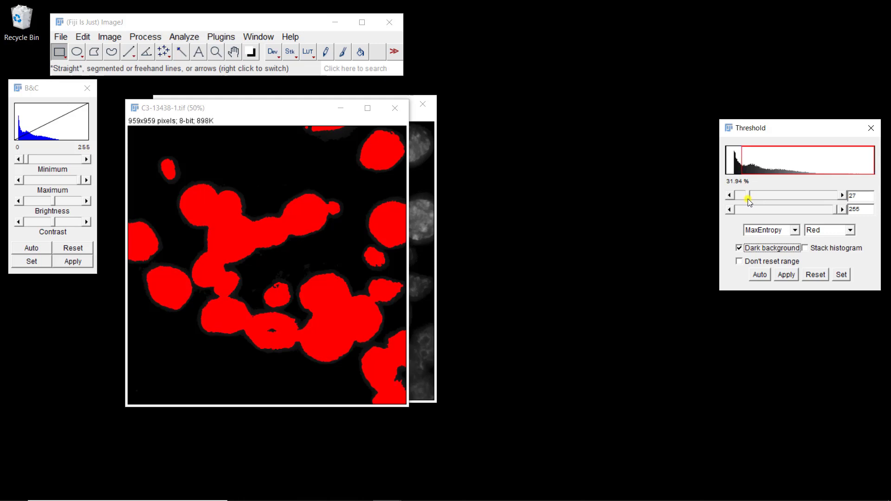
{"action": "left_click", "coordinate": [839, 196]}
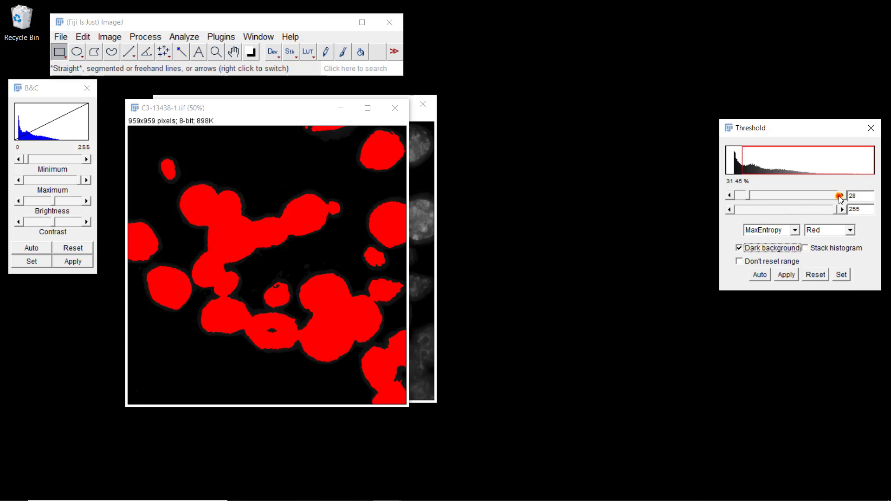
{"action": "left_click", "coordinate": [729, 196]}
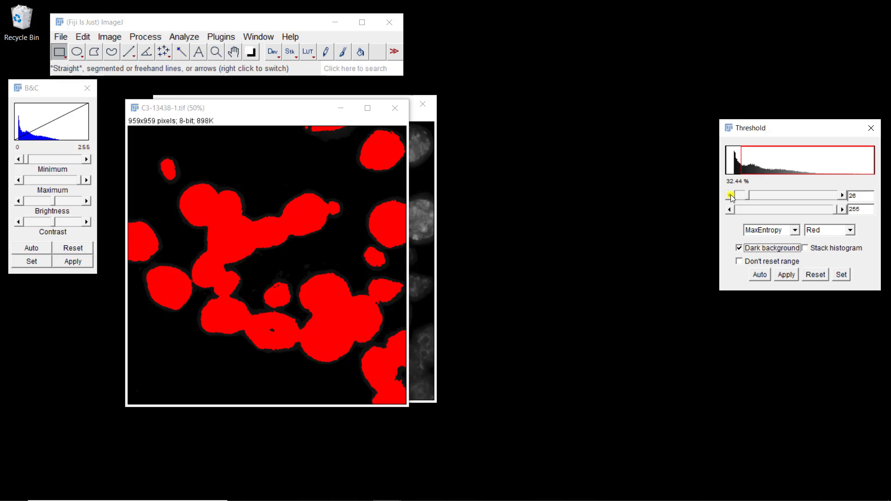
{"action": "left_click", "coordinate": [789, 275]}
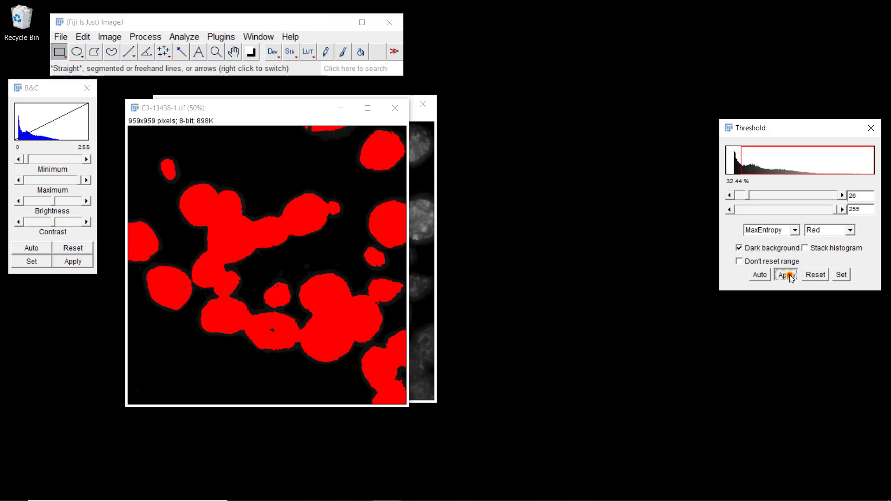
Step: Fill the holes inside the nuclei of the binary mask
{"action": "left_click", "coordinate": [268, 113]}
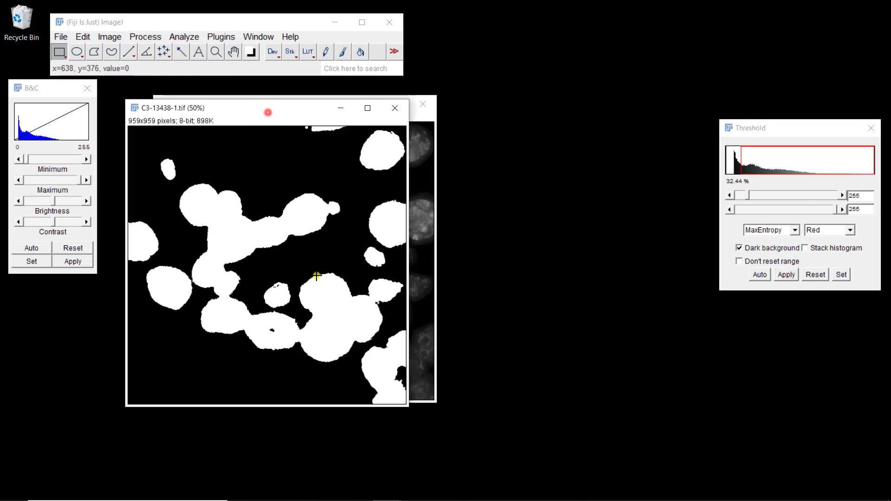
{"action": "left_click", "coordinate": [113, 36]}
{"action": "left_click", "coordinate": [113, 36]}
{"action": "left_click", "coordinate": [145, 36]}
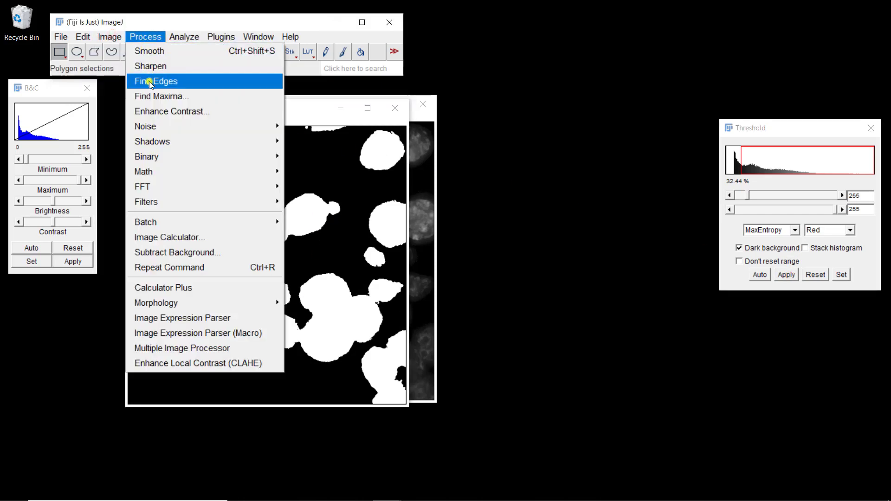
{"action": "mouse_move", "coordinate": [148, 157]}
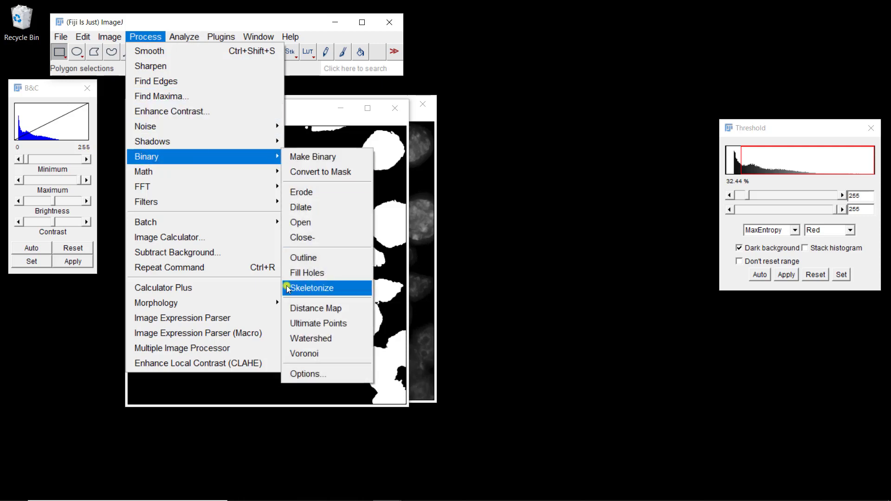
{"action": "left_click", "coordinate": [299, 273]}
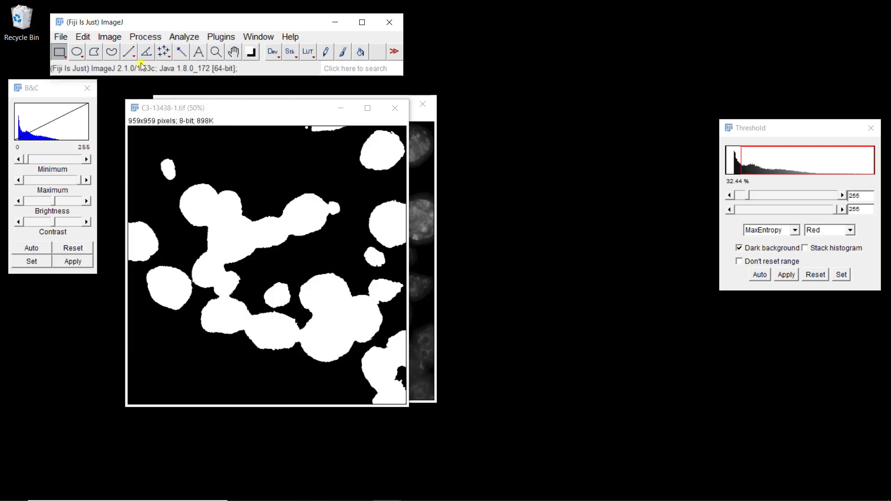
Step: Separate the touching nuclei in the binary mask with the Watershed operation
{"action": "left_click", "coordinate": [138, 37]}
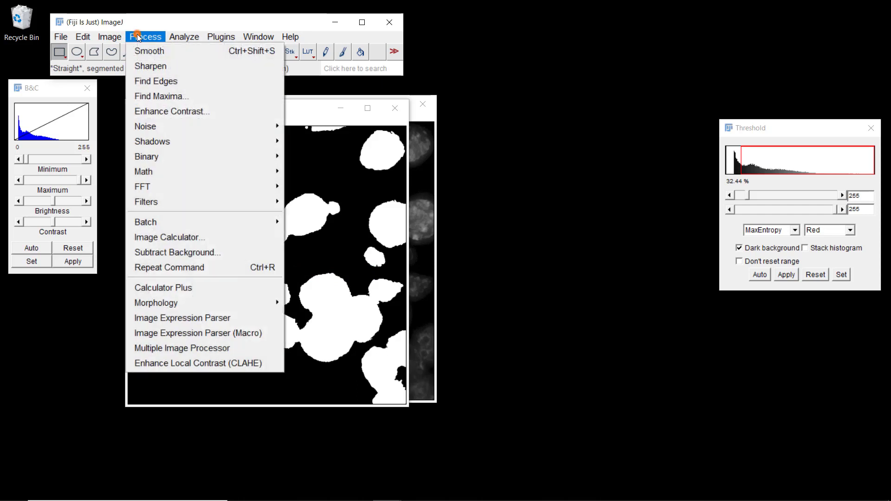
{"action": "mouse_move", "coordinate": [251, 202]}
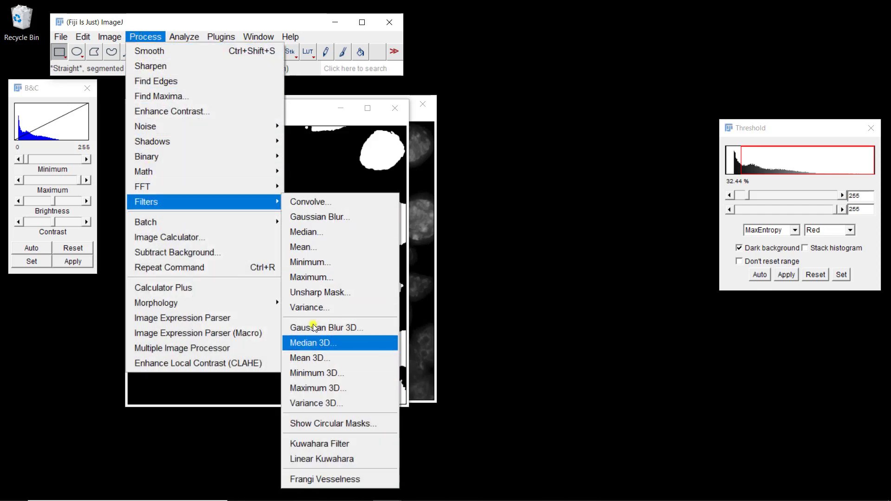
{"action": "mouse_move", "coordinate": [243, 157]}
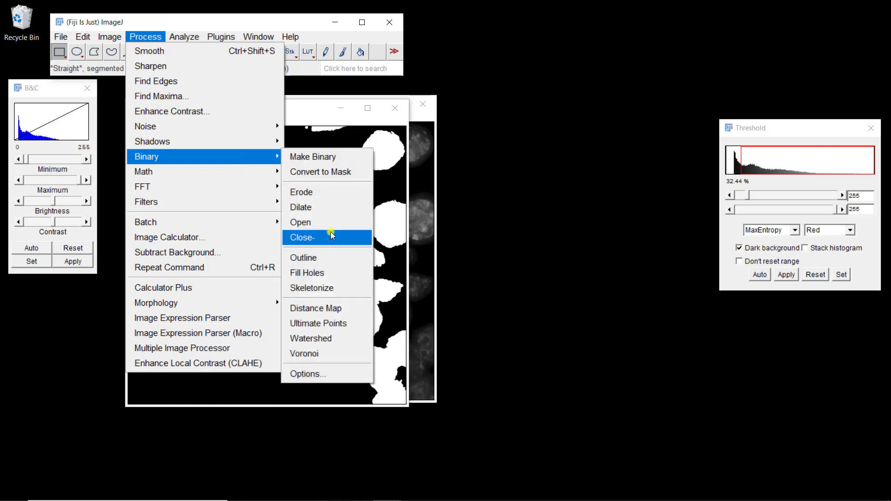
{"action": "left_click", "coordinate": [324, 337]}
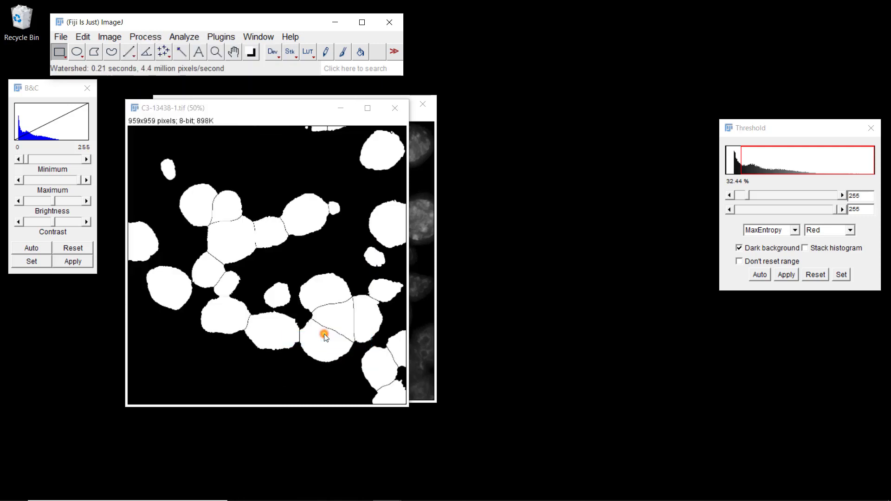
Step: Move the watershed mask image clear of the original grayscale nuclei image so both can be compared
{"action": "left_click", "coordinate": [264, 110]}
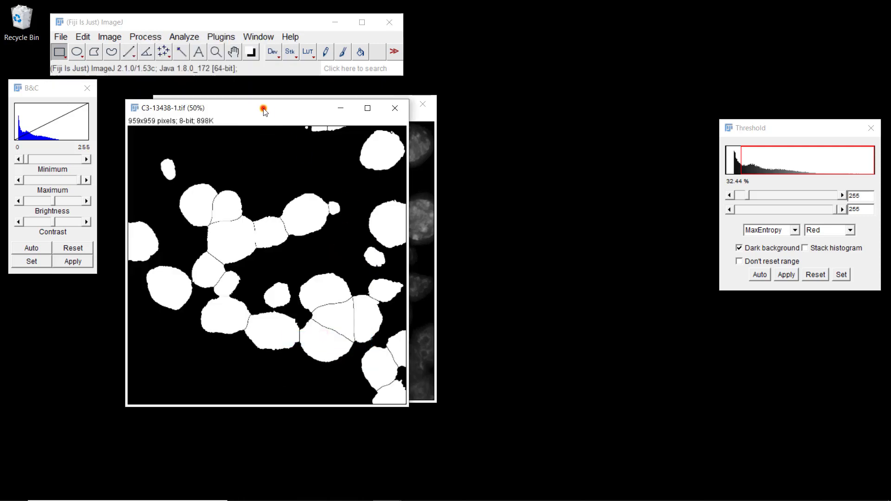
{"action": "left_click_drag", "start_coordinate": [264, 110], "coordinate": [597, 115]}
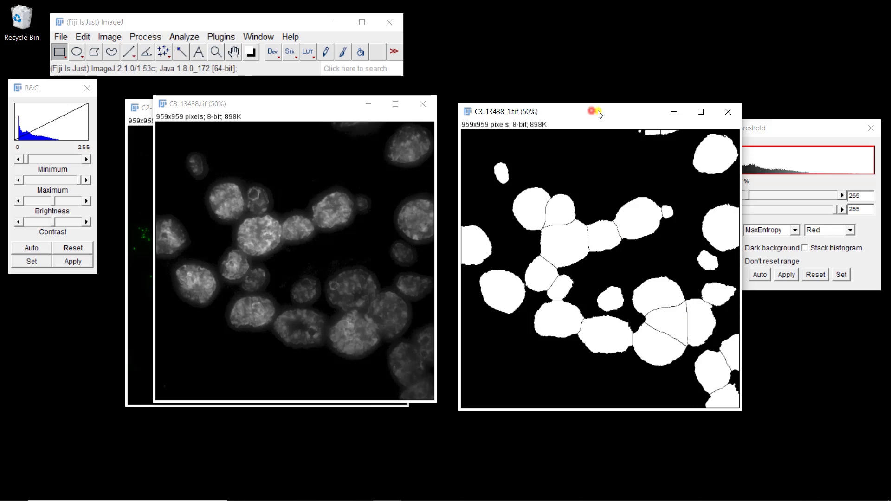
{"action": "left_click_drag", "start_coordinate": [593, 114], "coordinate": [684, 135]}
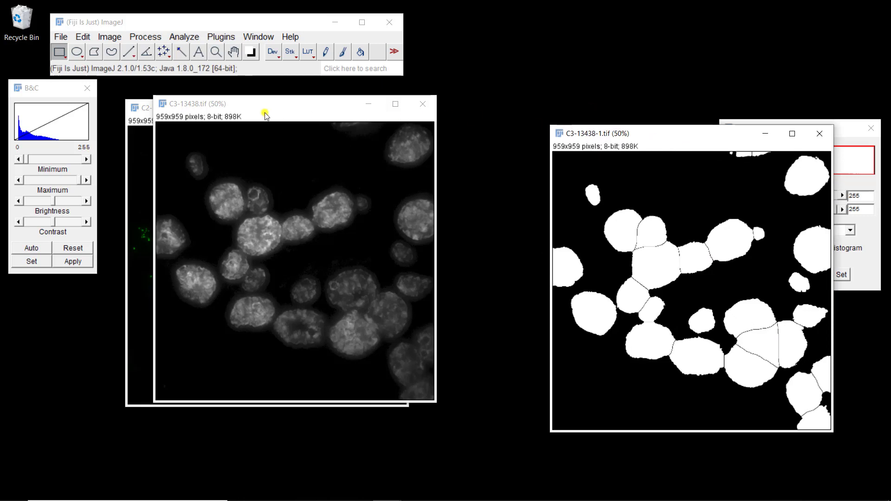
Step: Run k-means clustering with 2 clusters on the original nuclei image C3-13438.tif and move the result beside it
{"action": "left_click", "coordinate": [288, 105]}
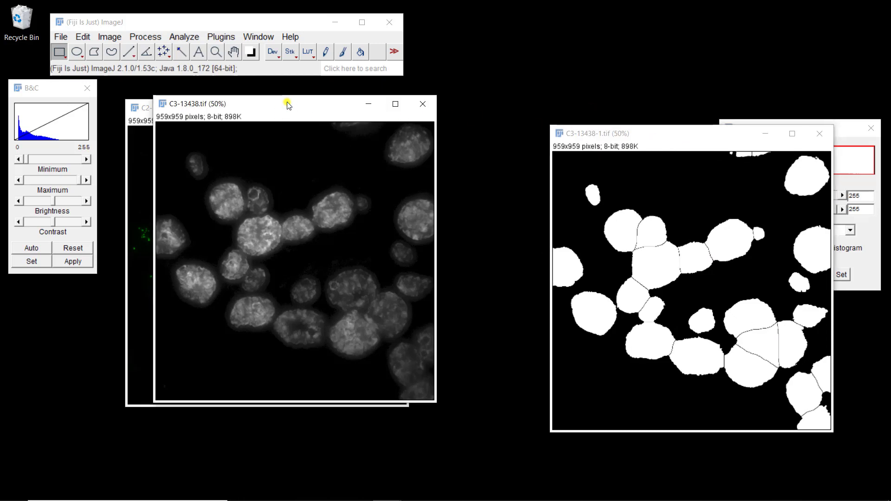
{"action": "left_click", "coordinate": [222, 36]}
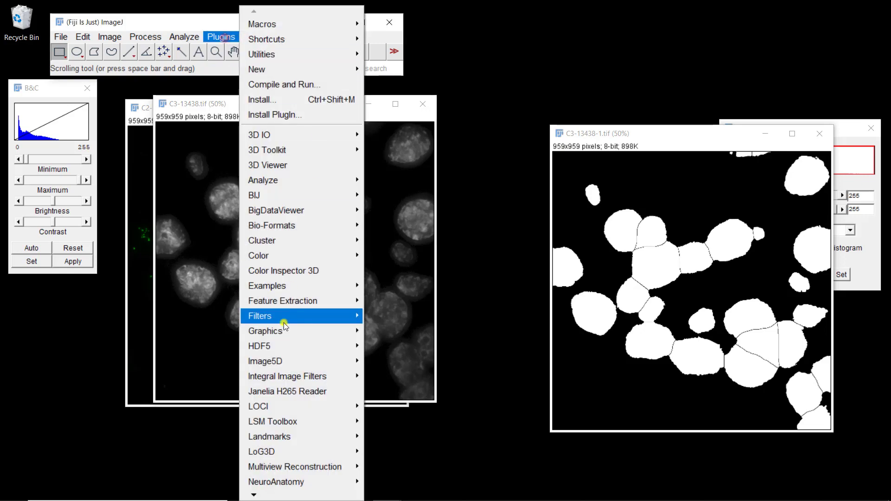
{"action": "left_click", "coordinate": [287, 495]}
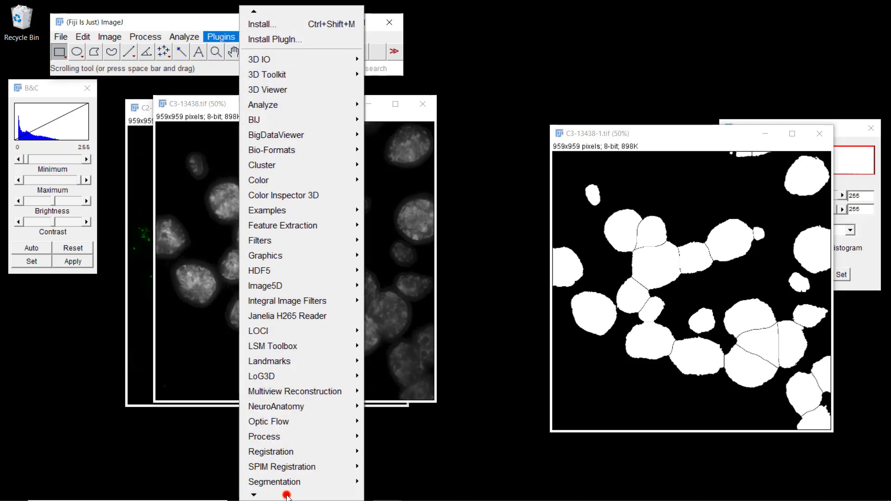
{"action": "mouse_move", "coordinate": [300, 472]}
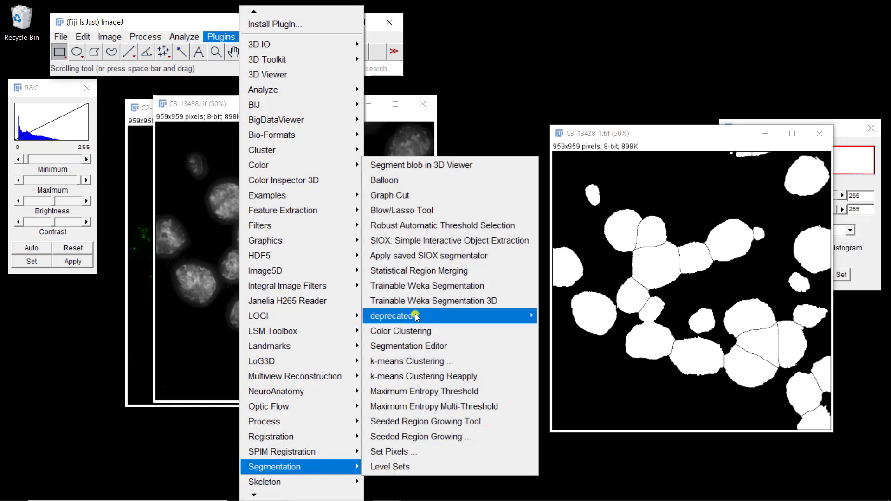
{"action": "left_click", "coordinate": [404, 366]}
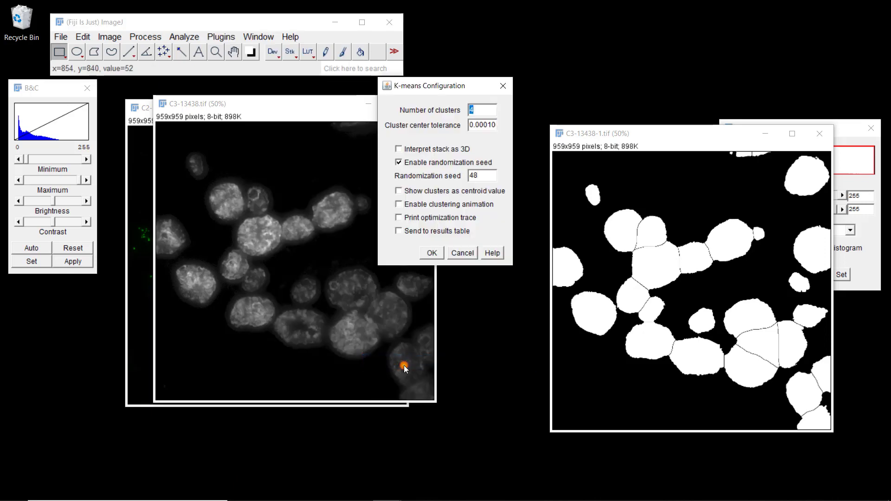
{"action": "type", "text": "2"}
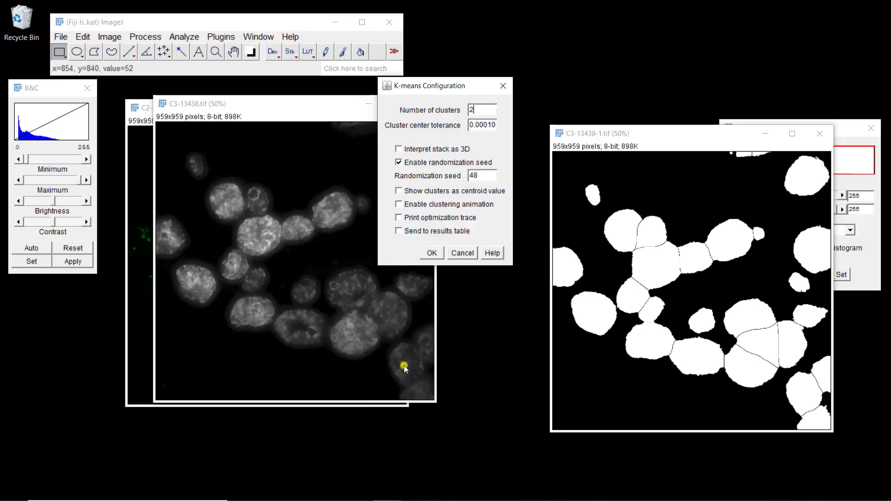
{"action": "key", "text": "Return"}
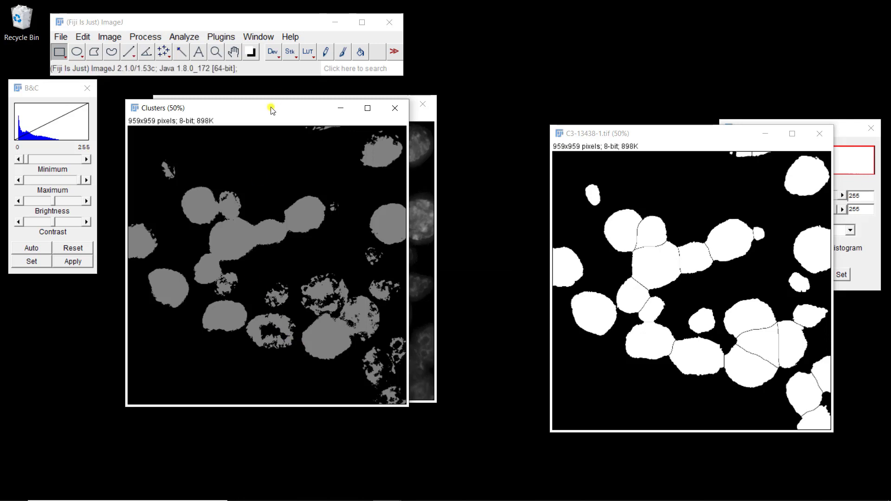
{"action": "left_click_drag", "start_coordinate": [271, 110], "coordinate": [591, 45]}
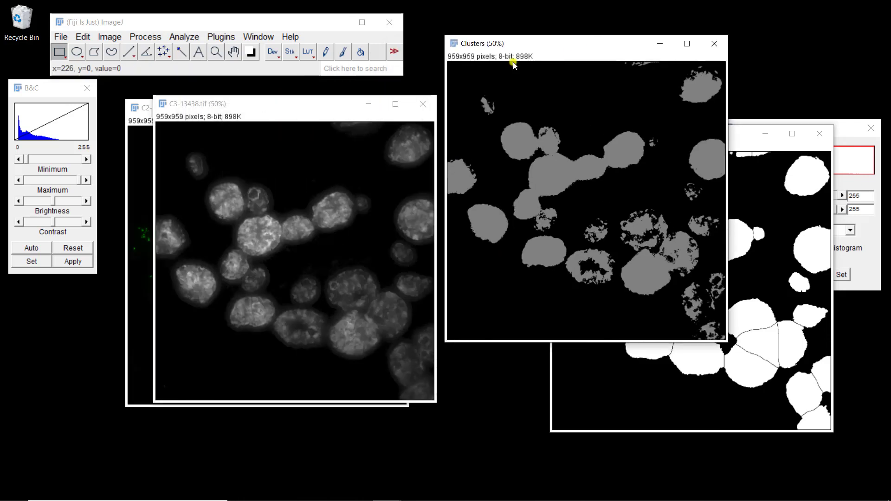
Step: Run k-means clustering with 3 clusters on C3-13438.tif and compare the result with the original and the watershed mask
{"action": "left_click", "coordinate": [325, 98]}
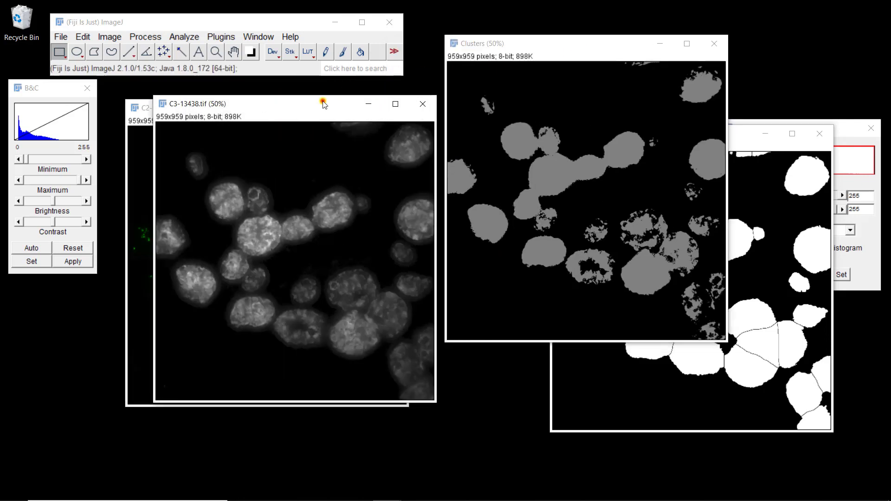
{"action": "left_click", "coordinate": [229, 37]}
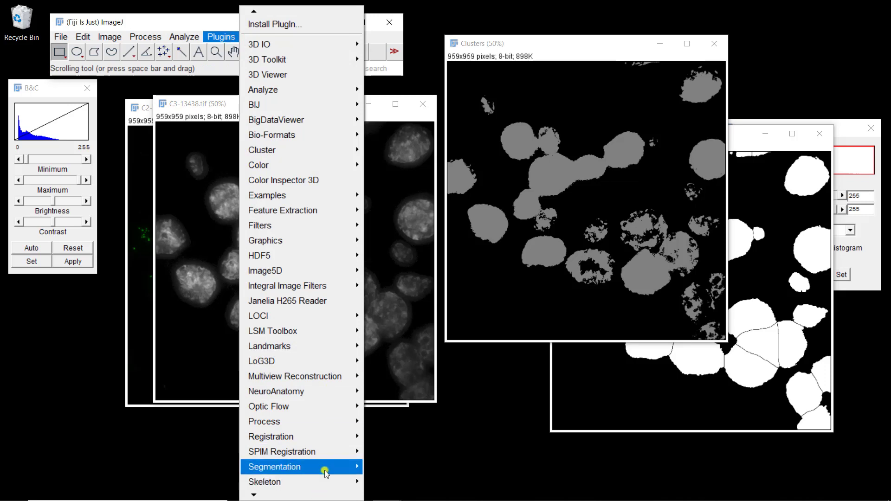
{"action": "mouse_move", "coordinate": [324, 466]}
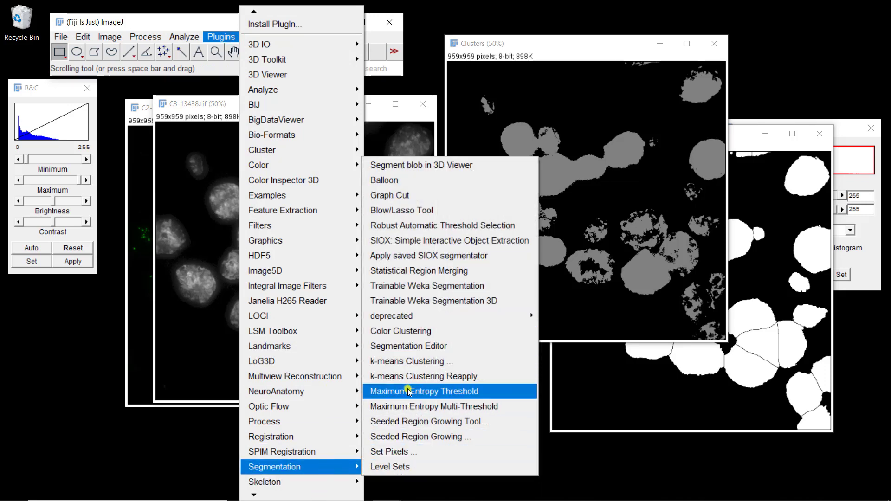
{"action": "left_click", "coordinate": [405, 362]}
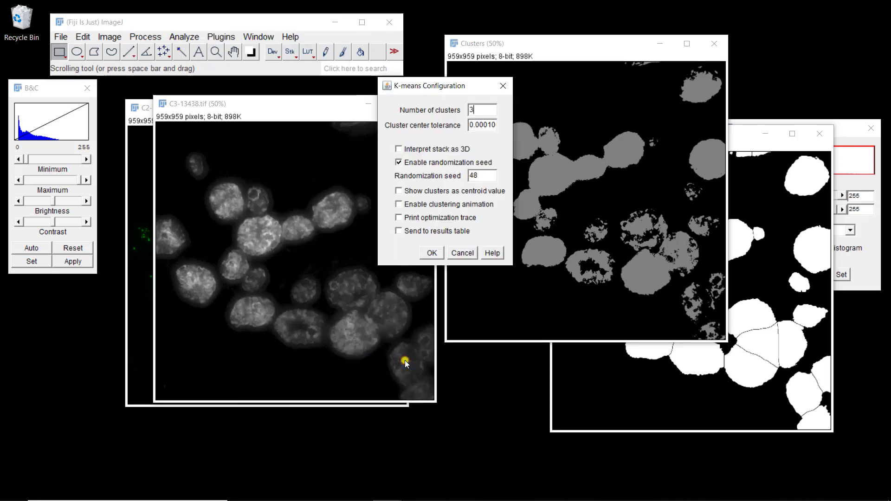
{"action": "key", "text": "Return"}
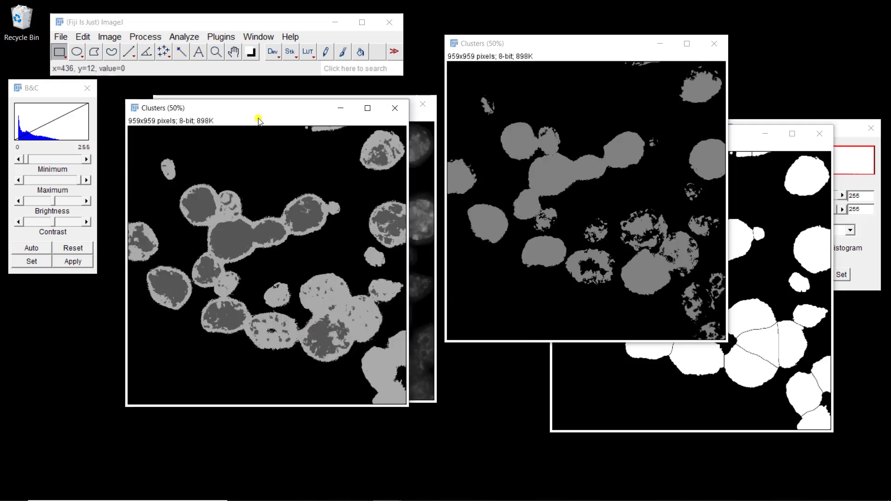
{"action": "left_click_drag", "start_coordinate": [259, 117], "coordinate": [572, 92]}
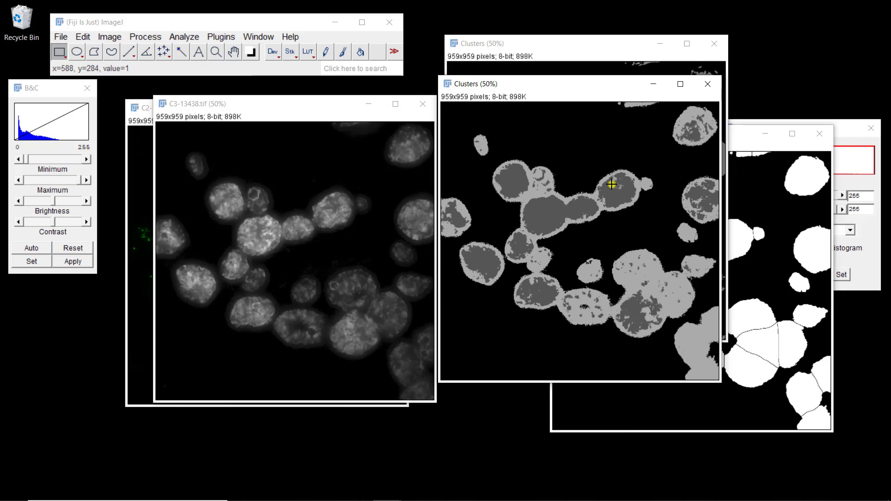
{"action": "left_click", "coordinate": [746, 135]}
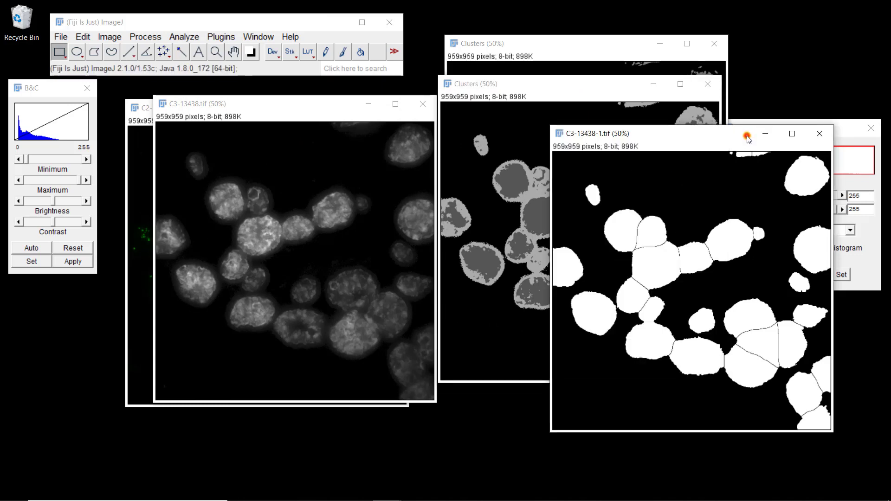
{"action": "left_click", "coordinate": [619, 83]}
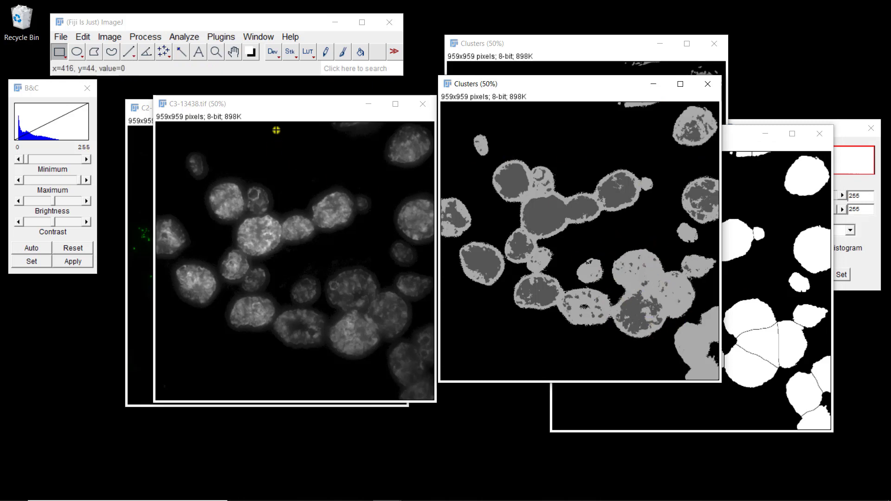
Step: Run k-means clustering on C3-13438.tif again with more than three clusters
{"action": "left_click", "coordinate": [276, 110]}
{"action": "left_click", "coordinate": [220, 38]}
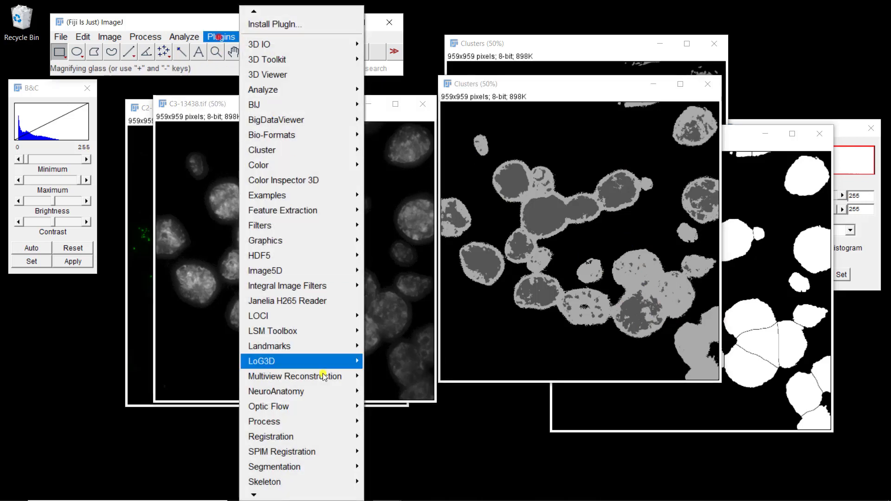
{"action": "mouse_move", "coordinate": [306, 482]}
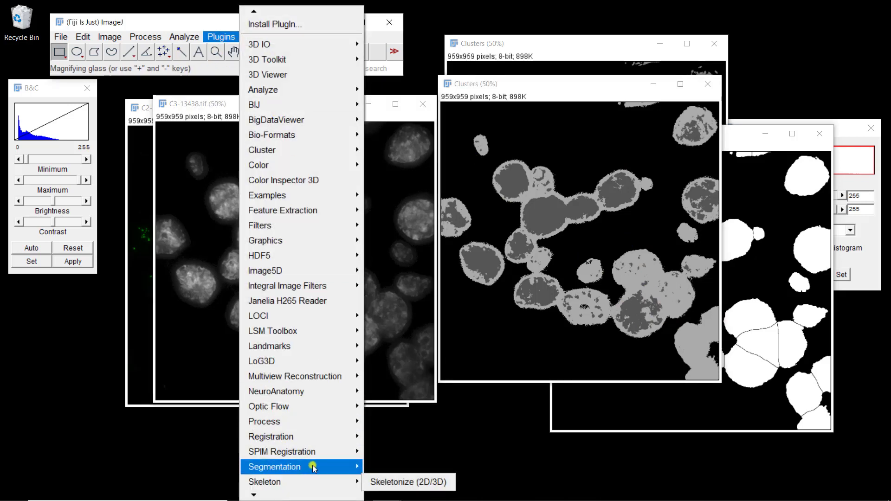
{"action": "mouse_move", "coordinate": [313, 466]}
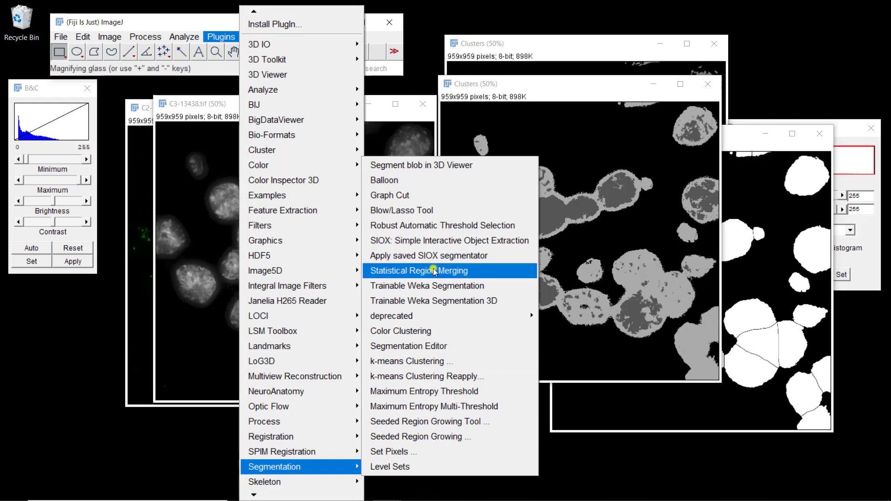
{"action": "left_click", "coordinate": [412, 360]}
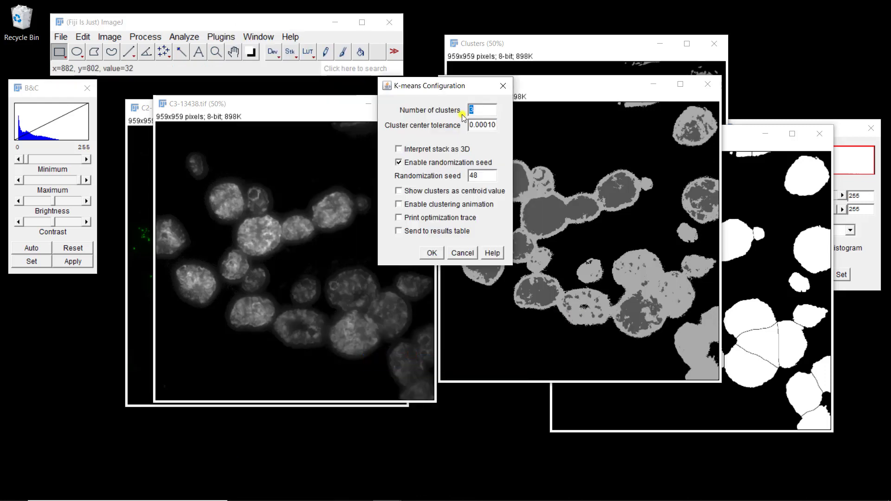
{"action": "key", "text": "Return"}
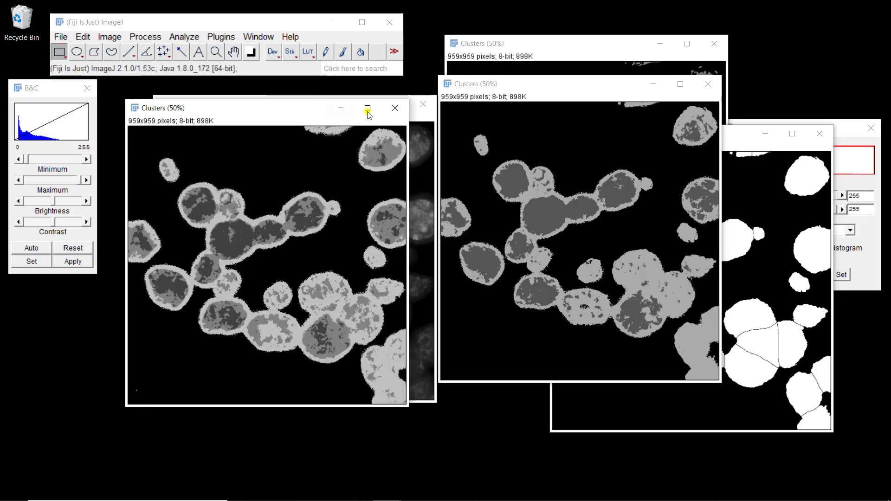
Step: Close all the k-means cluster result images, keeping the original nuclei image and the watershed mask open
{"action": "left_click", "coordinate": [395, 108]}
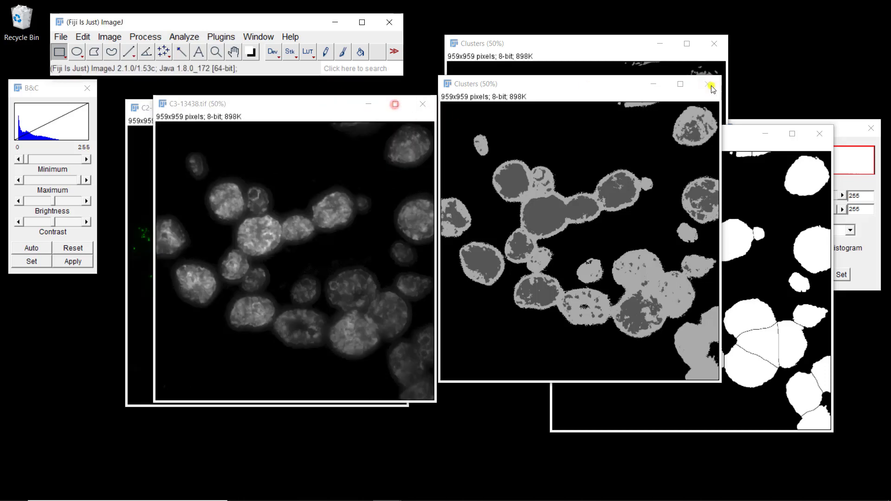
{"action": "left_click", "coordinate": [709, 85]}
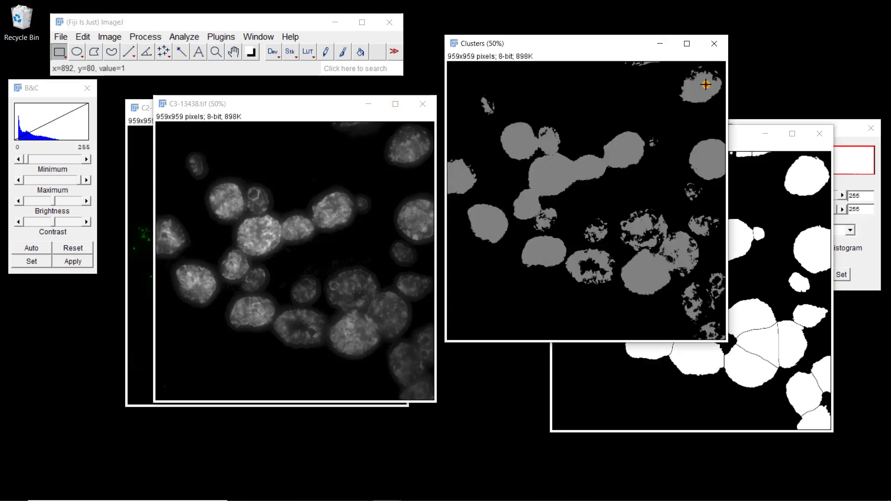
{"action": "left_click", "coordinate": [714, 44]}
Step: Duplicate the original nuclei image C3-13438.tif with the title gb10
{"action": "left_click", "coordinate": [276, 110]}
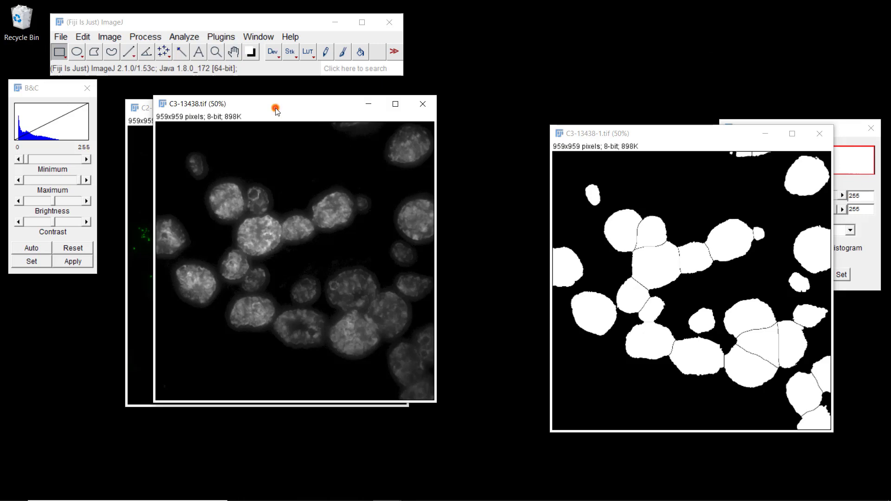
{"action": "left_click", "coordinate": [110, 37]}
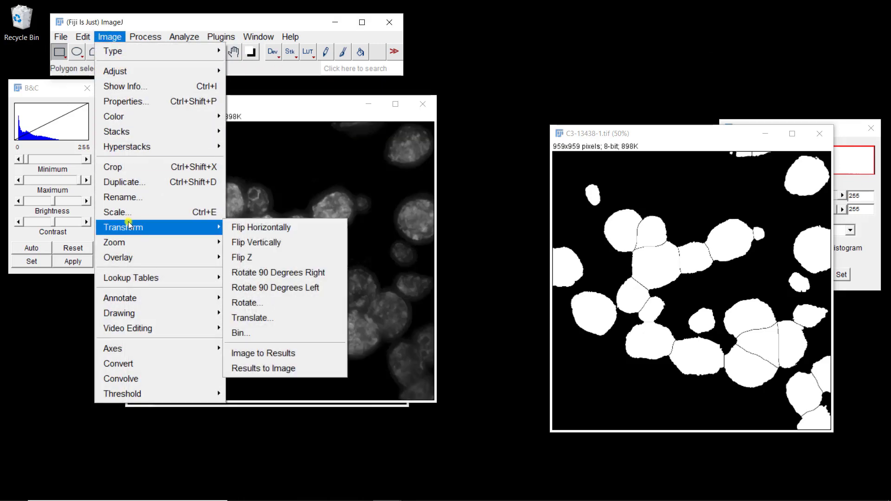
{"action": "left_click", "coordinate": [138, 183]}
{"action": "type", "text": "g"}
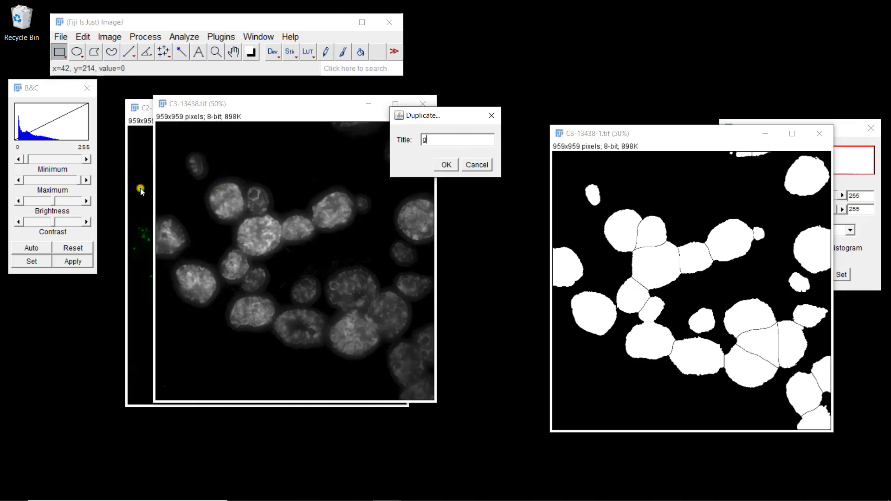
{"action": "type", "text": "b10"}
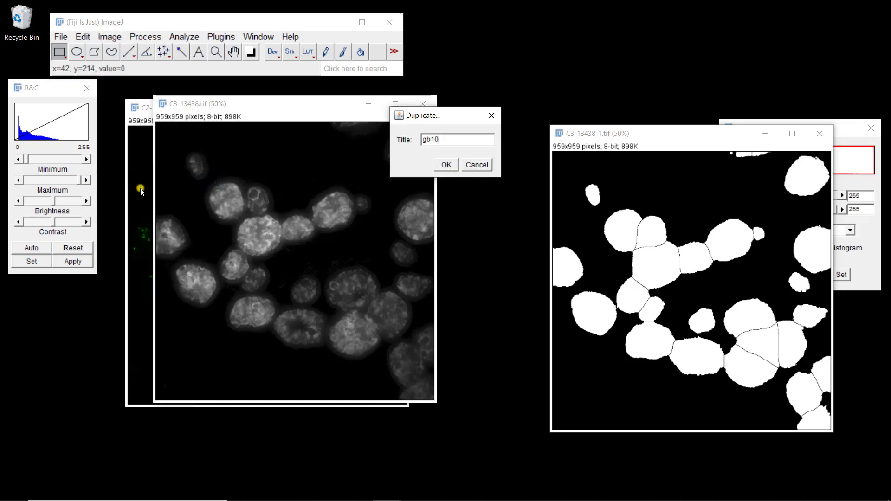
{"action": "key", "text": "Return"}
Step: Duplicate the gb10 image with the title gb3
{"action": "left_click", "coordinate": [110, 36]}
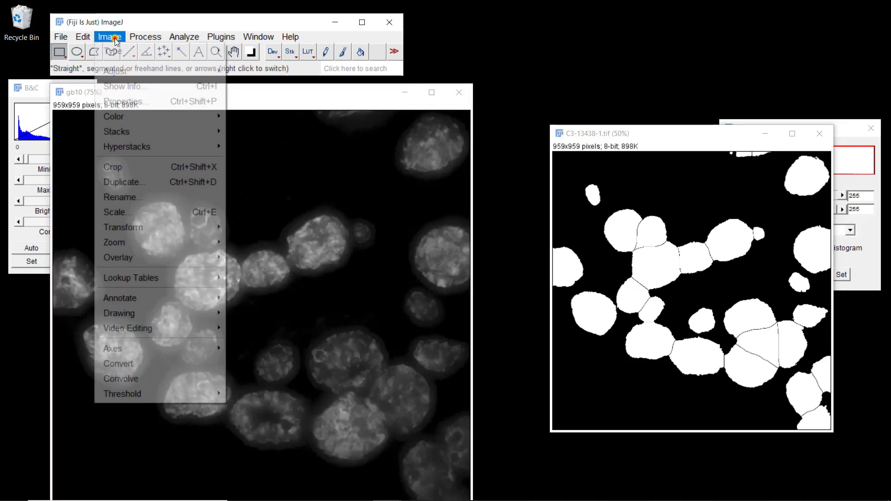
{"action": "left_click", "coordinate": [146, 184]}
{"action": "type", "text": "g"}
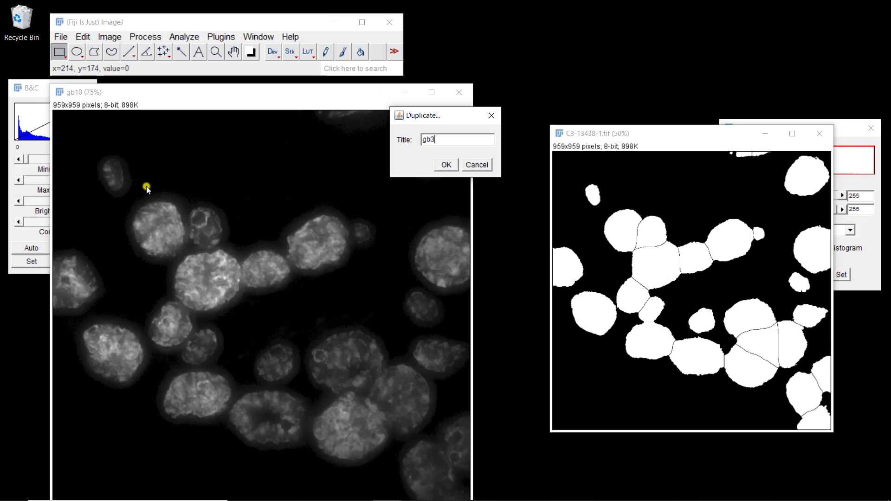
{"action": "type", "text": "b3"}
{"action": "key", "text": "Return"}
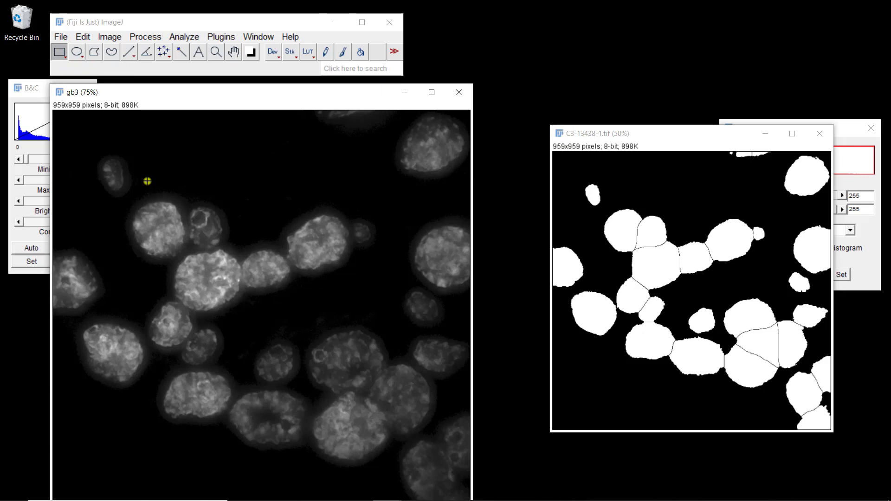
Step: Apply a Gaussian Blur to the gb3 image and move it aside so the gb10 image is accessible
{"action": "left_click", "coordinate": [140, 39]}
{"action": "mouse_move", "coordinate": [162, 201]}
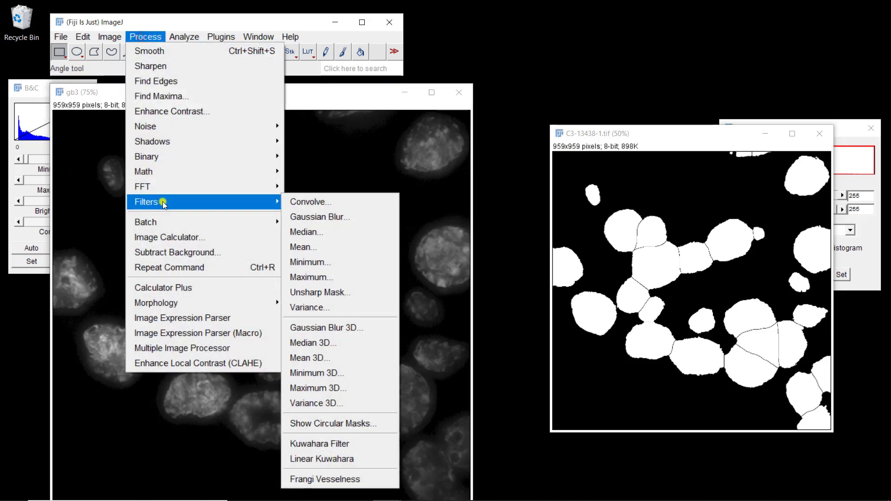
{"action": "left_click", "coordinate": [302, 216]}
{"action": "key", "text": "Return"}
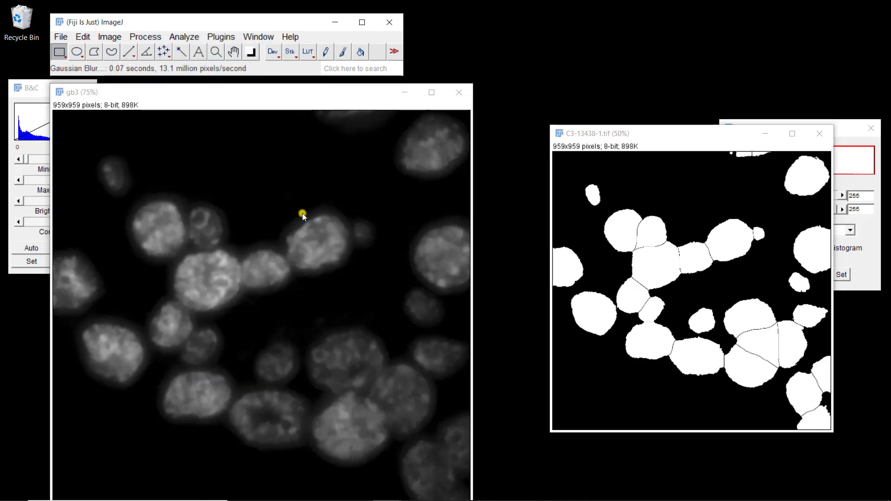
{"action": "left_click_drag", "start_coordinate": [304, 95], "coordinate": [639, 76]}
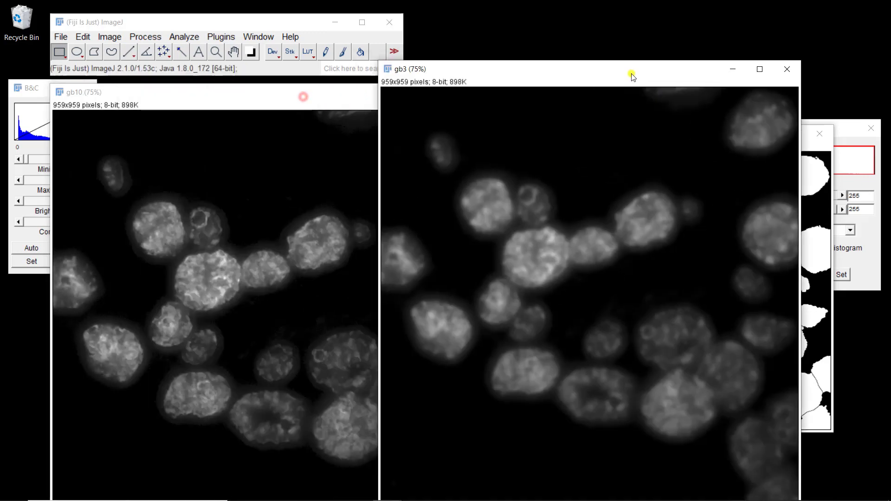
Step: Apply a Gaussian Blur with a sigma of 10 to the gb10 image
{"action": "left_click", "coordinate": [218, 92]}
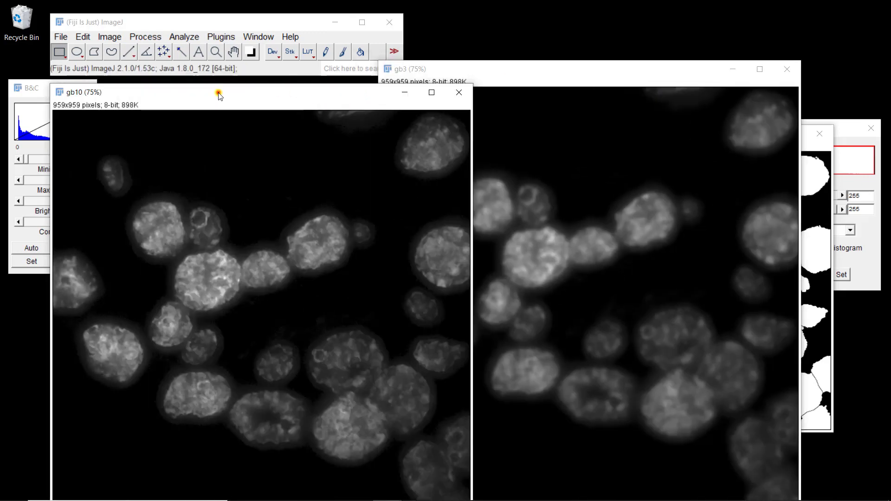
{"action": "left_click", "coordinate": [149, 36]}
{"action": "mouse_move", "coordinate": [183, 199]}
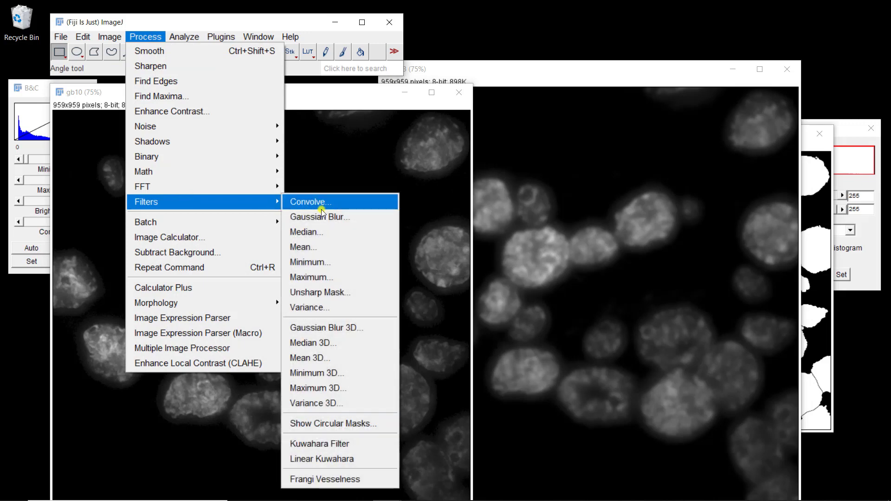
{"action": "left_click", "coordinate": [319, 217]}
{"action": "type", "text": "10"}
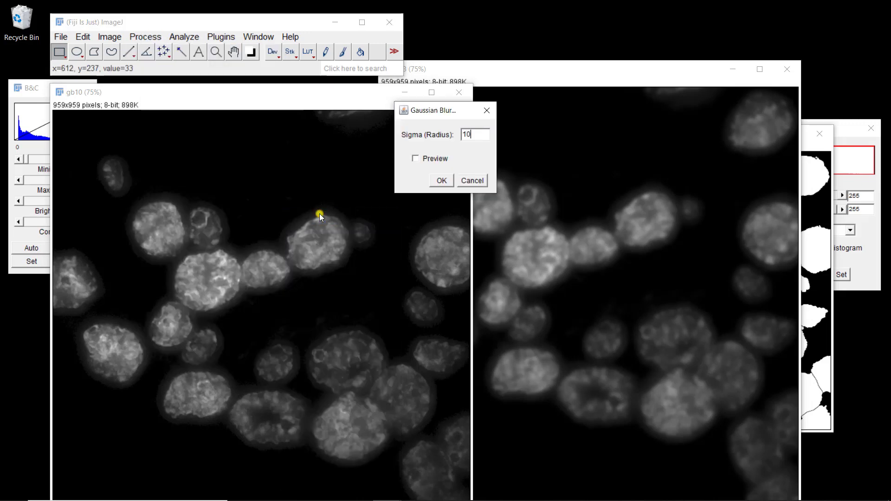
{"action": "key", "text": "Return"}
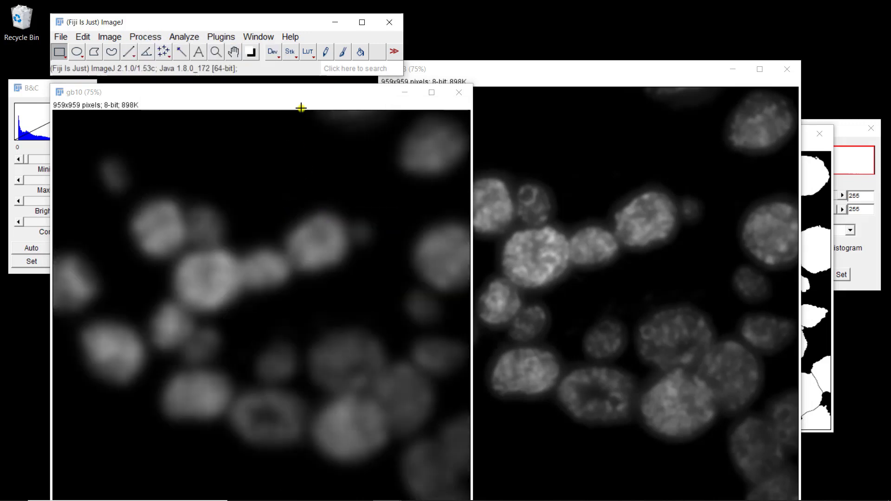
Step: Subtract gb10 from gb3 with the Image Calculator, creating a new window with a 32-bit float result
{"action": "left_click", "coordinate": [149, 37]}
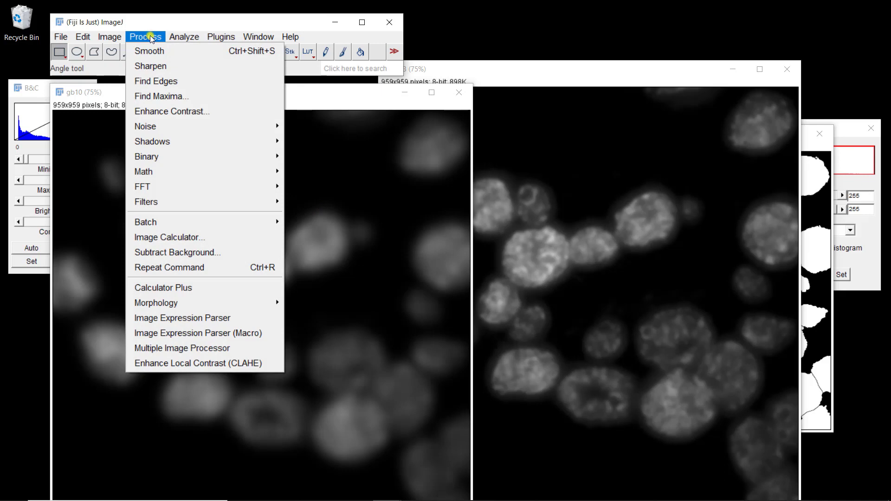
{"action": "left_click", "coordinate": [168, 243]}
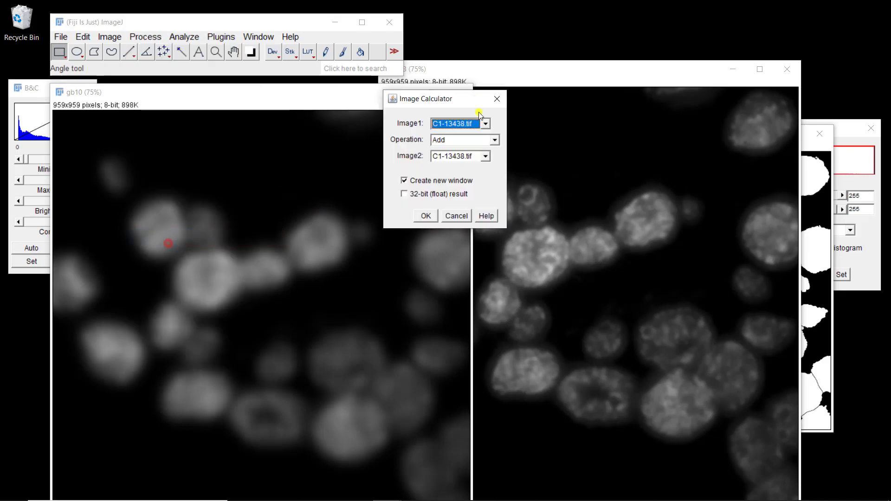
{"action": "left_click", "coordinate": [474, 129]}
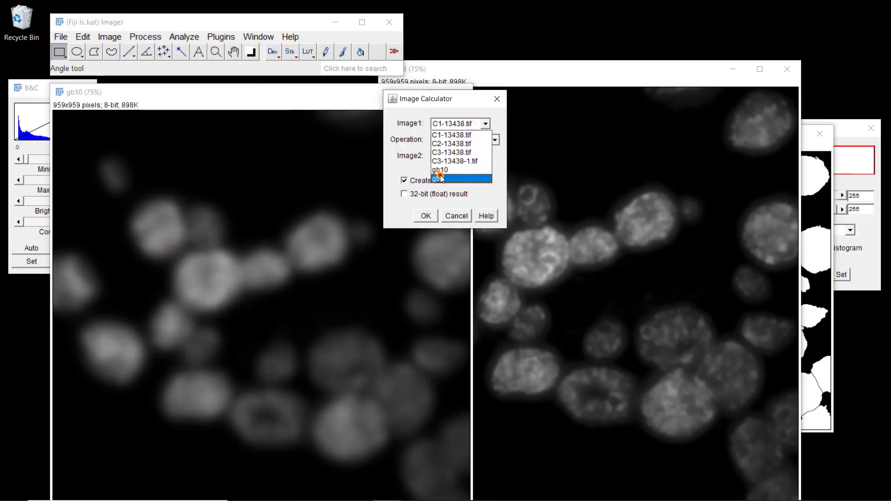
{"action": "left_click", "coordinate": [441, 179]}
{"action": "left_click", "coordinate": [452, 153]}
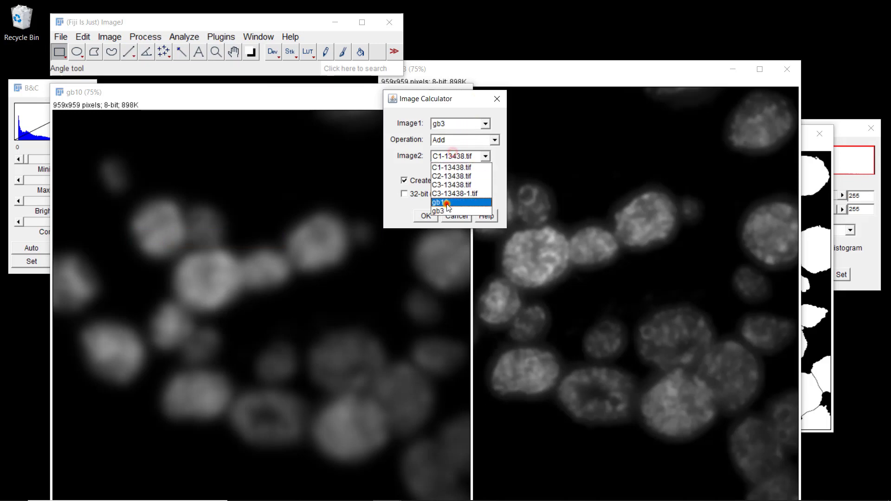
{"action": "left_click", "coordinate": [446, 202]}
{"action": "left_click", "coordinate": [457, 140]}
{"action": "left_click", "coordinate": [446, 159]}
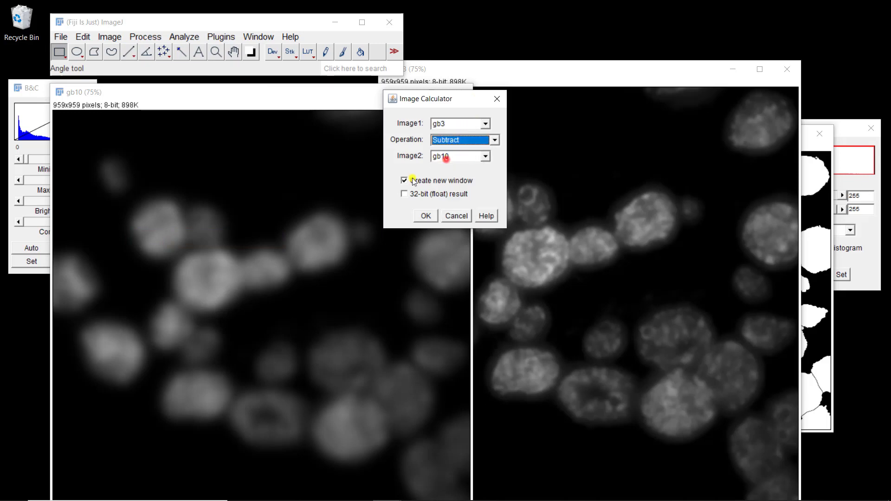
{"action": "left_click", "coordinate": [406, 195]}
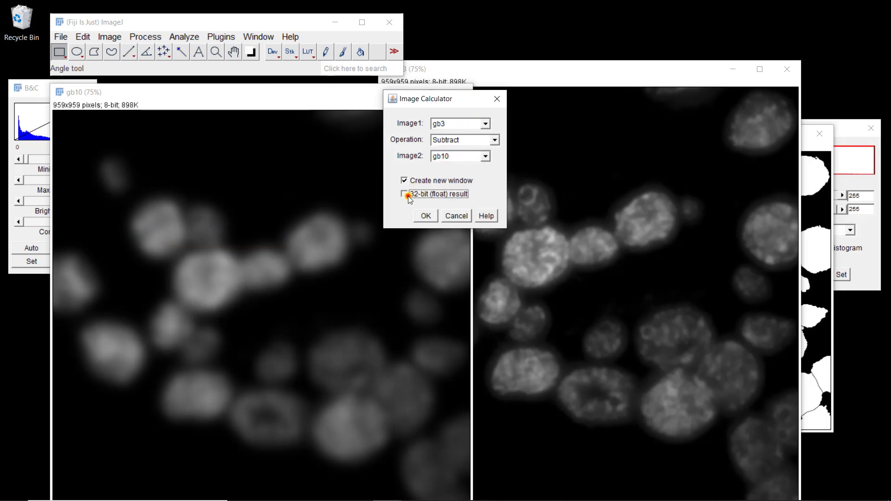
{"action": "left_click", "coordinate": [423, 216]}
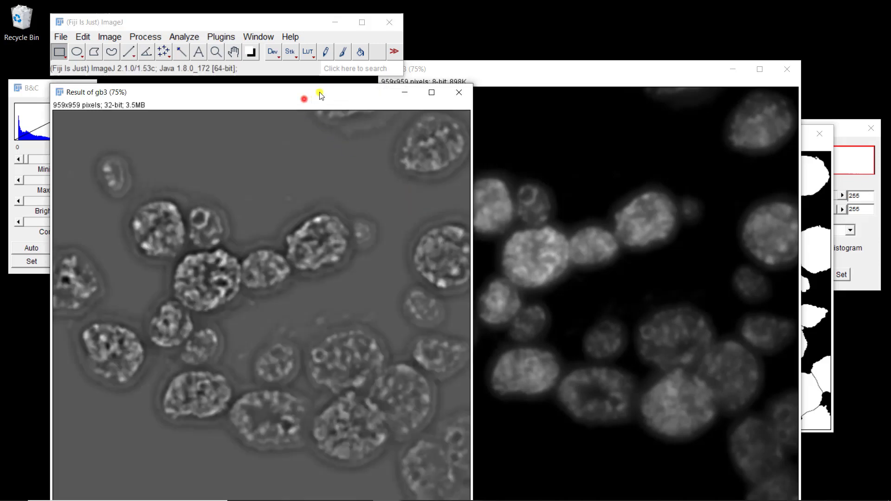
Step: Move the subtraction result aside and threshold it from 2.55 to 1e30 to highlight the nuclei
{"action": "left_click_drag", "start_coordinate": [320, 95], "coordinate": [461, 50]}
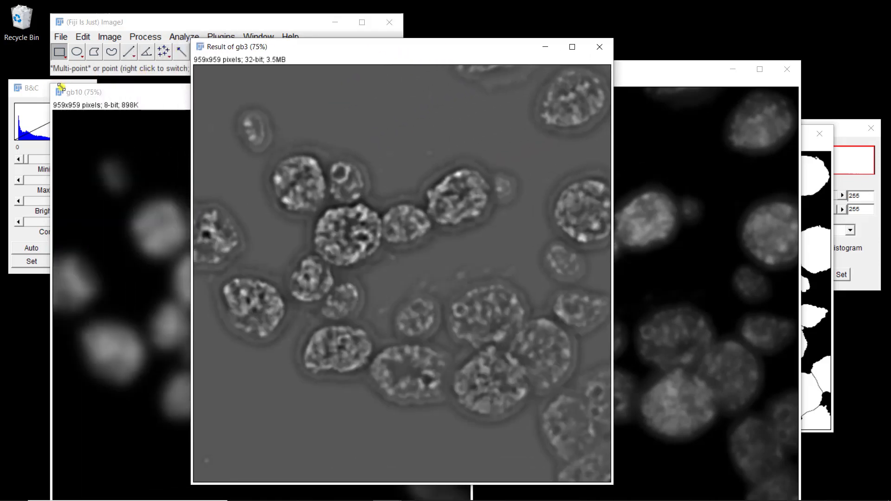
{"action": "left_click", "coordinate": [847, 133]}
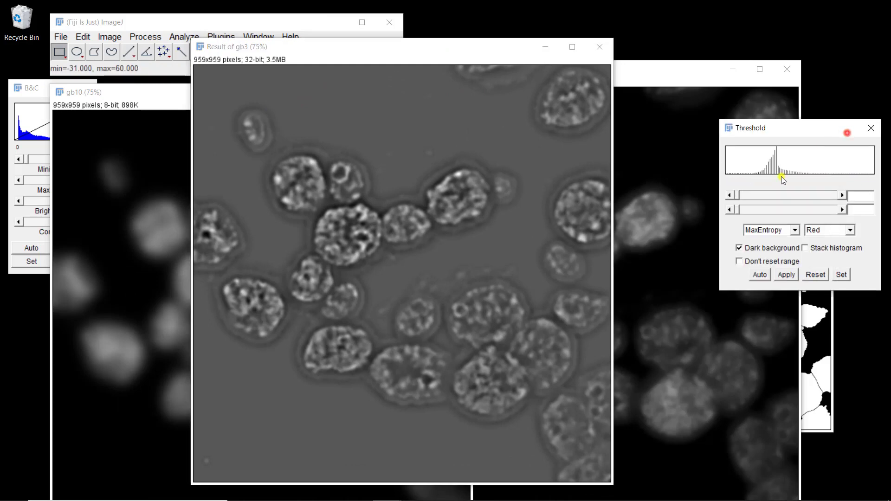
{"action": "left_click", "coordinate": [737, 210]}
{"action": "left_click_drag", "start_coordinate": [780, 208], "coordinate": [843, 210]}
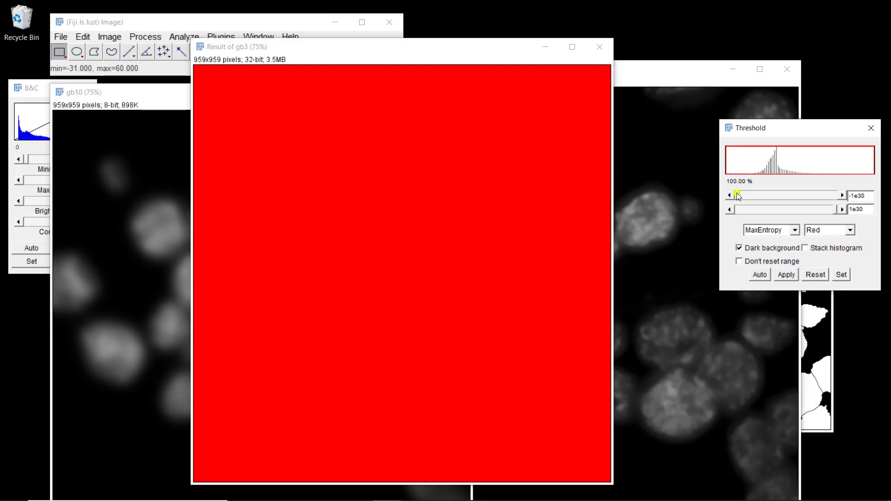
{"action": "left_click_drag", "start_coordinate": [736, 193], "coordinate": [773, 197]}
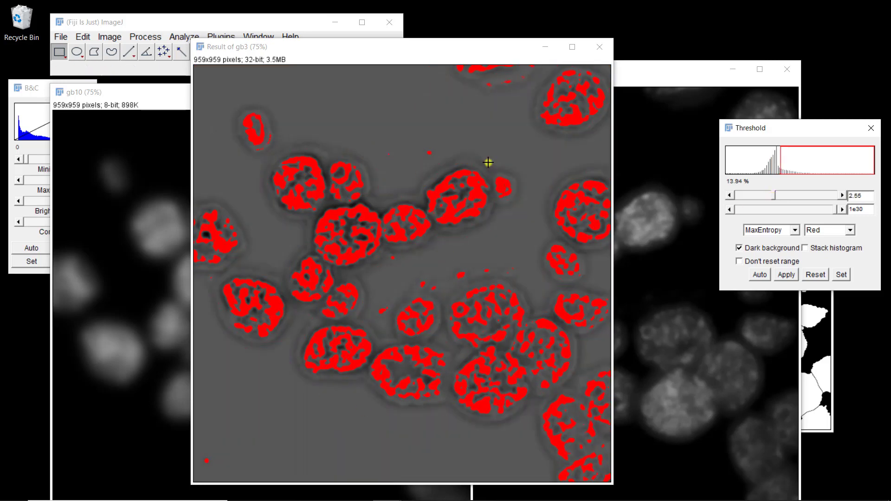
Step: Close the subtraction result and the gb3 and gb10 images without saving the changes
{"action": "left_click", "coordinate": [601, 48]}
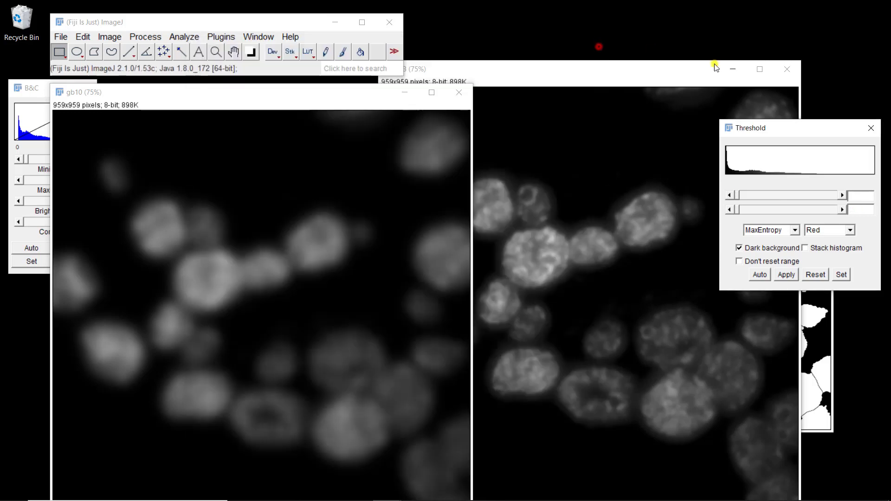
{"action": "left_click", "coordinate": [790, 67]}
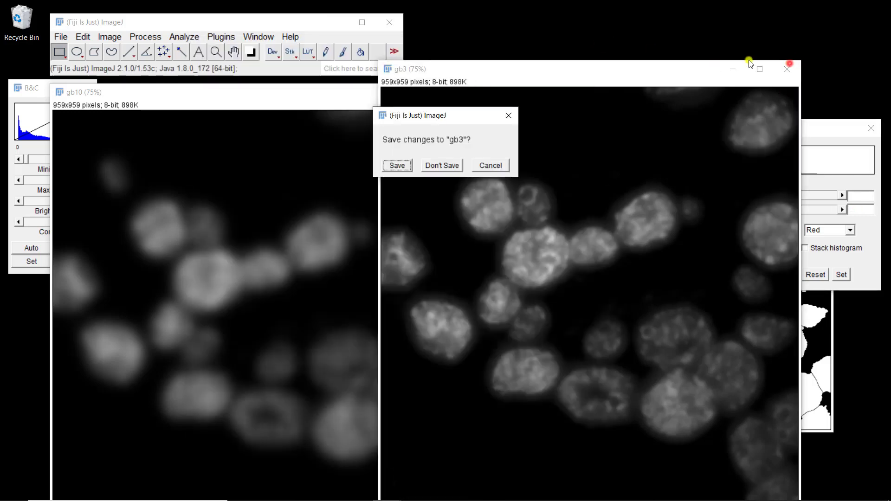
{"action": "left_click", "coordinate": [434, 164]}
{"action": "left_click", "coordinate": [459, 92]}
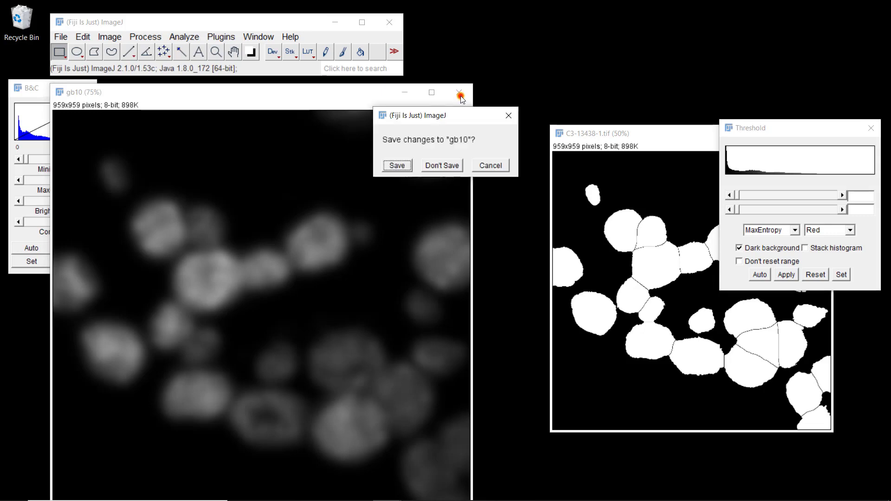
{"action": "left_click", "coordinate": [441, 166]}
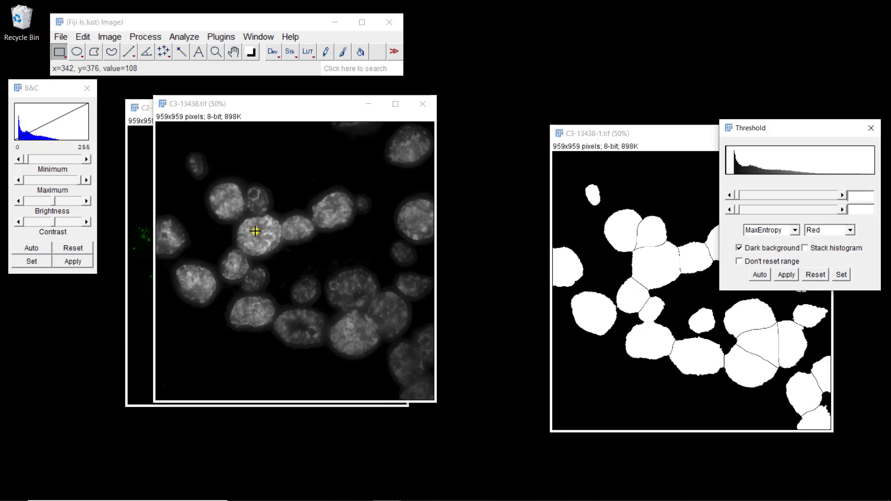
Step: Try to run Level Sets segmentation on the C3-13438.tif image without a selection
{"action": "left_click", "coordinate": [276, 105]}
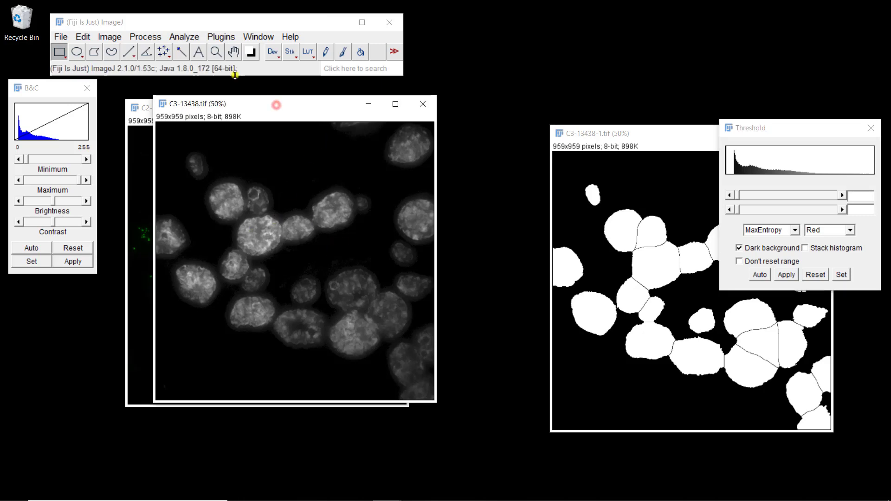
{"action": "left_click", "coordinate": [221, 37]}
{"action": "mouse_move", "coordinate": [288, 467]}
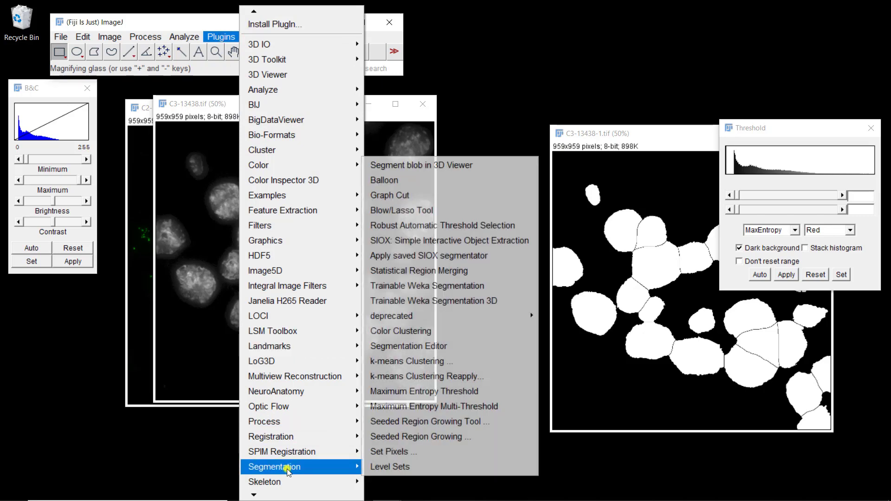
{"action": "left_click", "coordinate": [386, 469]}
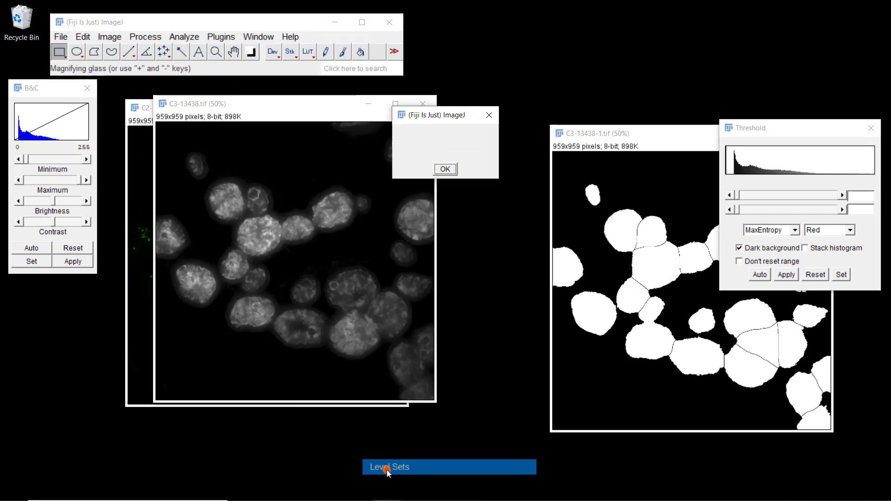
{"action": "left_click", "coordinate": [445, 169]}
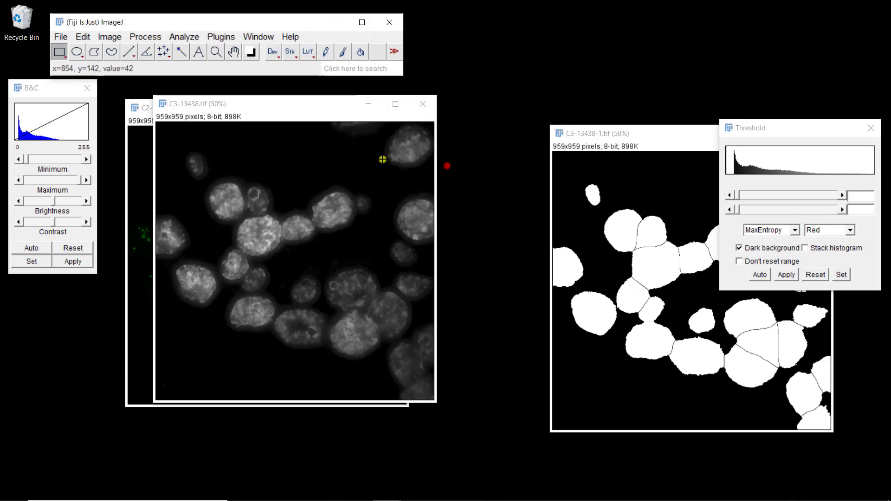
{"action": "right_click", "coordinate": [157, 123]}
{"action": "left_click", "coordinate": [160, 131]}
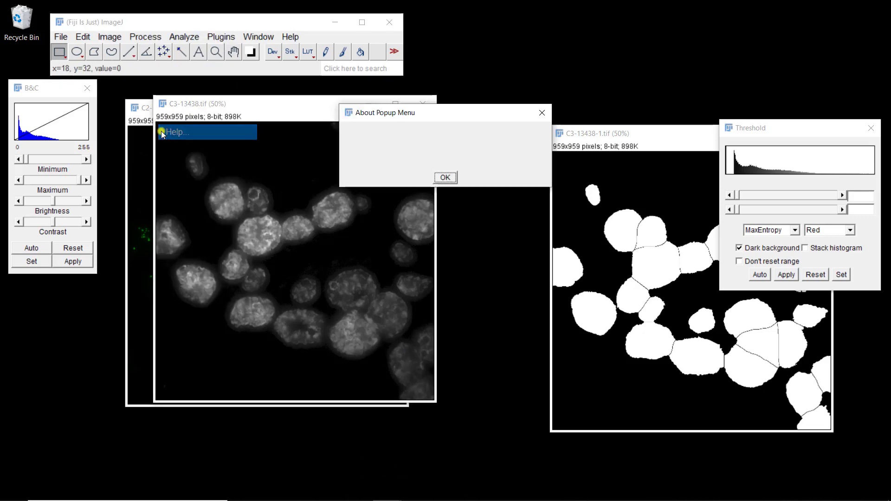
{"action": "key", "text": "Return"}
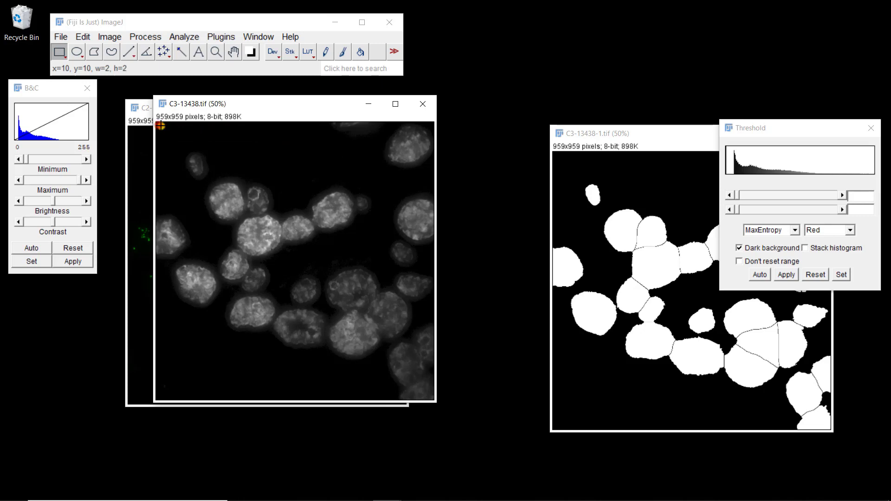
Step: Run Active Contours Level Sets on a rectangle enclosing nearly all of C3-13438.tif, with Fast Marching off and the region expanding inside, showing its progress image
{"action": "left_click_drag", "start_coordinate": [158, 125], "coordinate": [433, 397]}
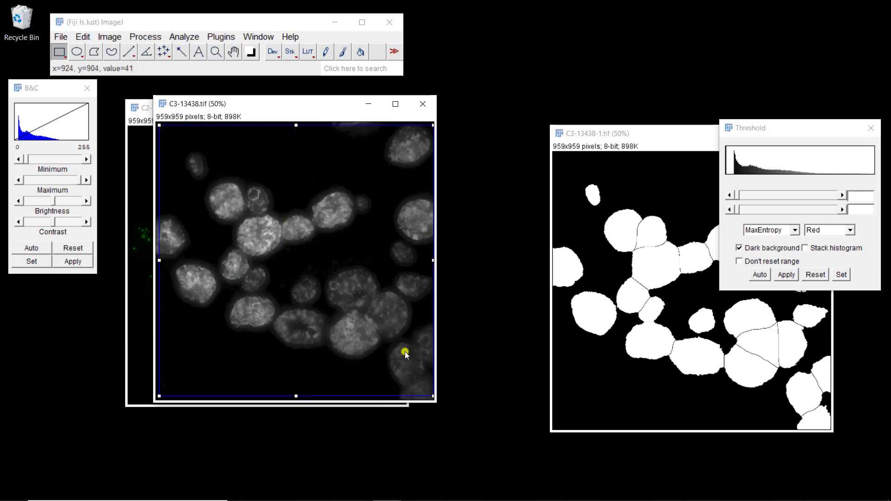
{"action": "left_click", "coordinate": [222, 37]}
{"action": "mouse_move", "coordinate": [290, 471]}
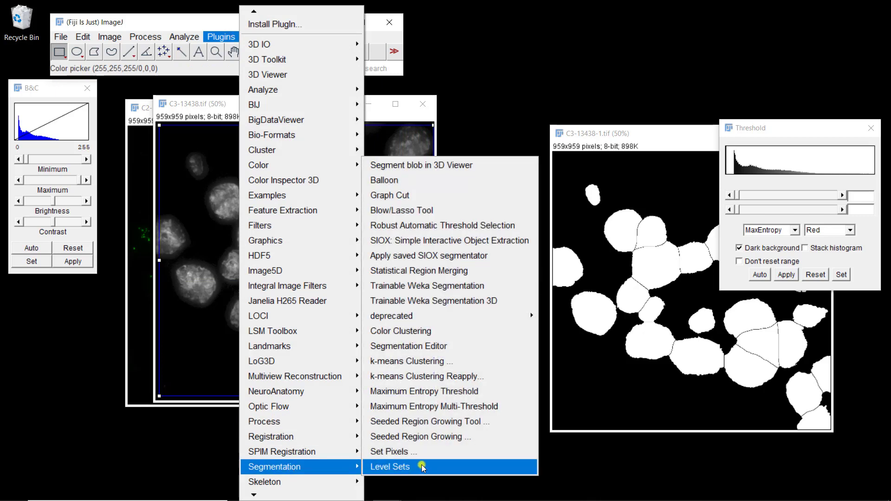
{"action": "left_click", "coordinate": [421, 464]}
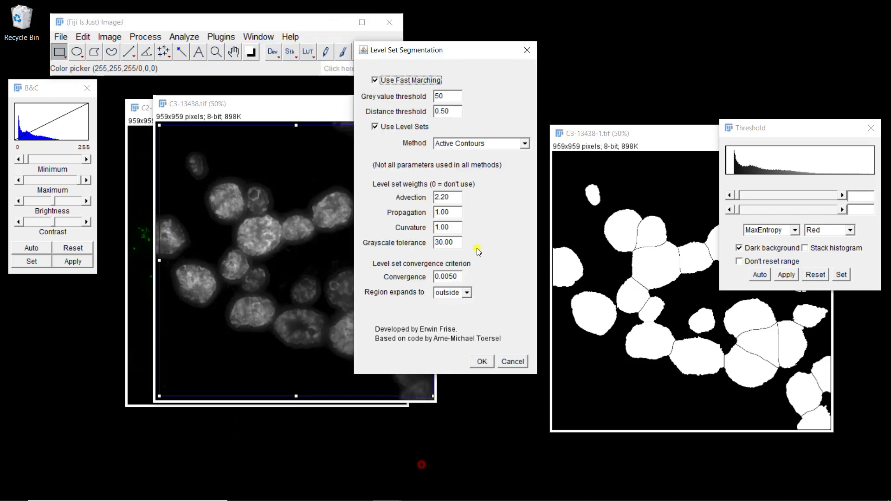
{"action": "left_click", "coordinate": [413, 80]}
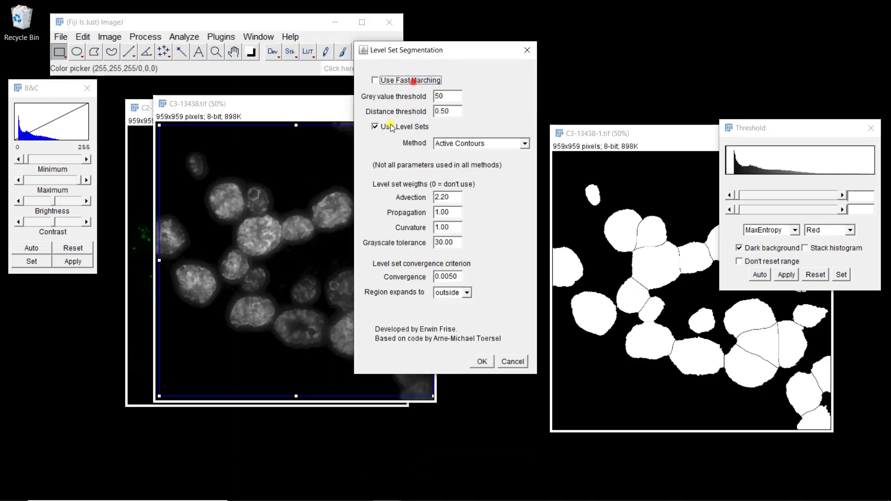
{"action": "left_click", "coordinate": [465, 294]}
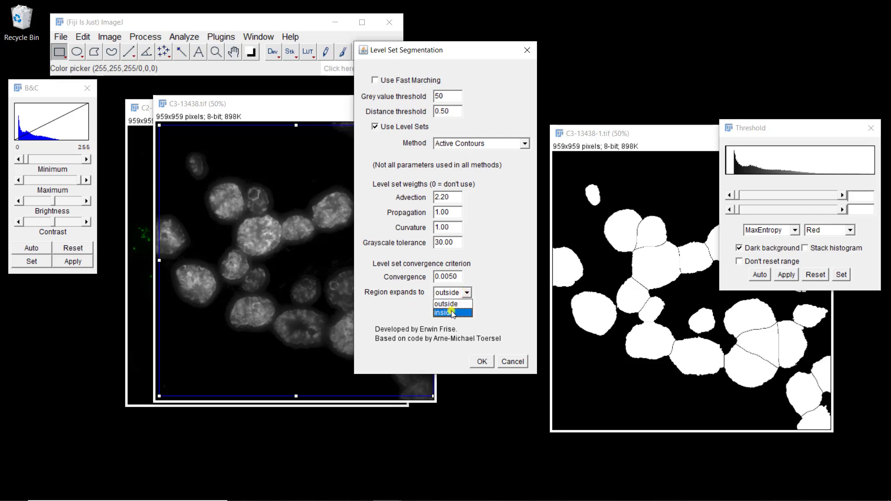
{"action": "left_click", "coordinate": [453, 312]}
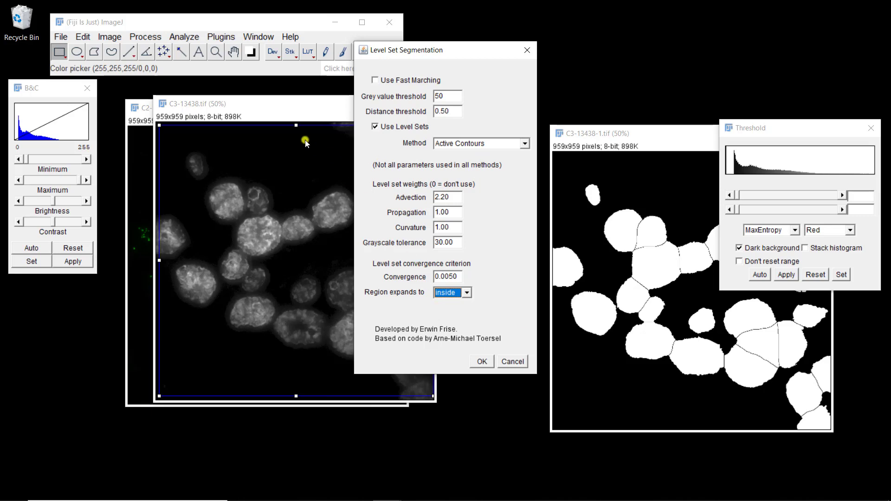
{"action": "left_click", "coordinate": [478, 362]}
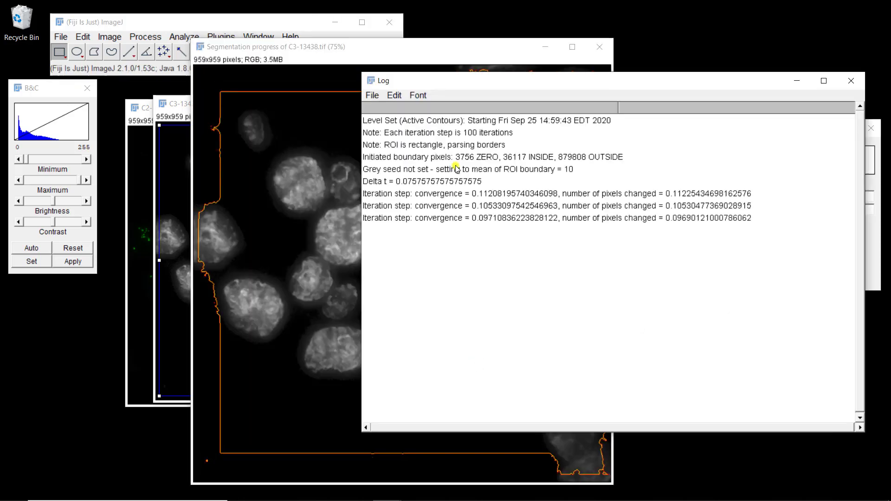
{"action": "left_click", "coordinate": [420, 50]}
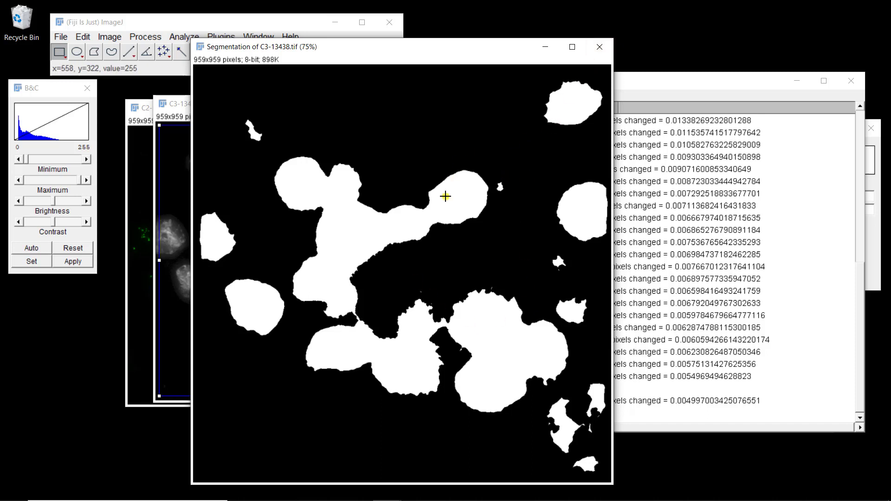
Step: Close the level set segmentation mask and the segmentation progress image
{"action": "left_click", "coordinate": [599, 47]}
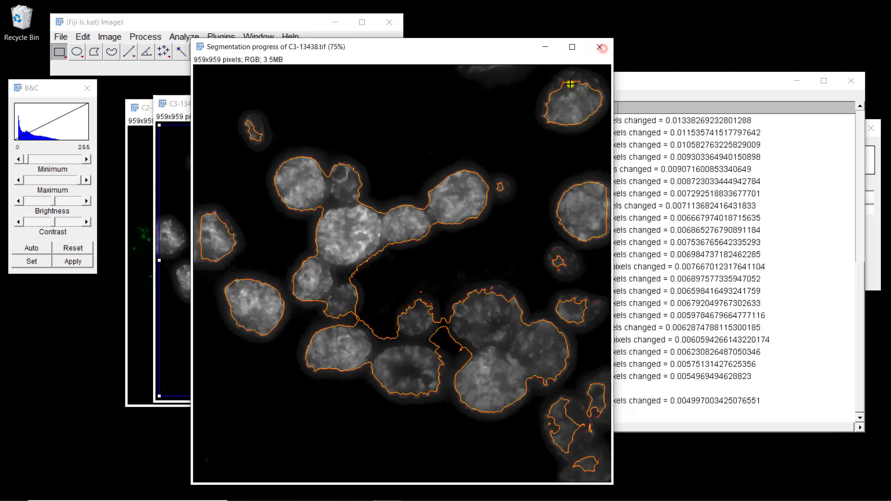
{"action": "left_click", "coordinate": [600, 47]}
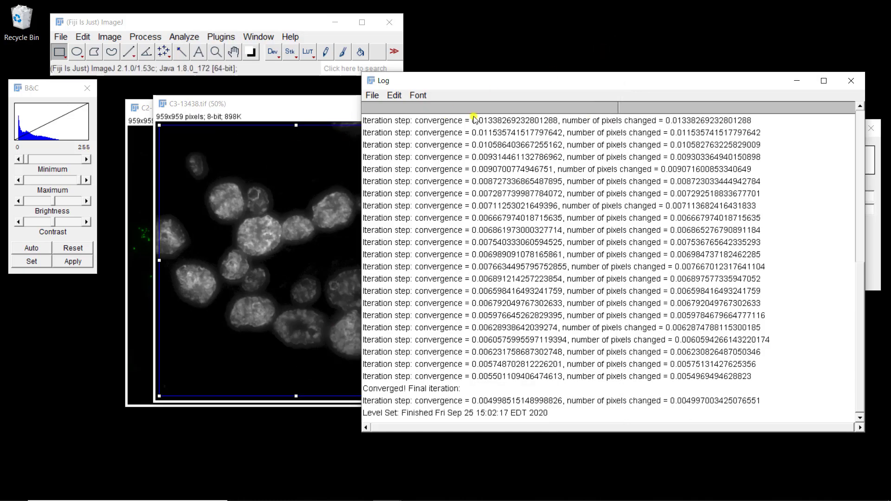
Step: Clear the selection on C3-13438.tif and open the image in Trainable Weka Segmentation, enlarged to 75%
{"action": "left_click", "coordinate": [332, 110]}
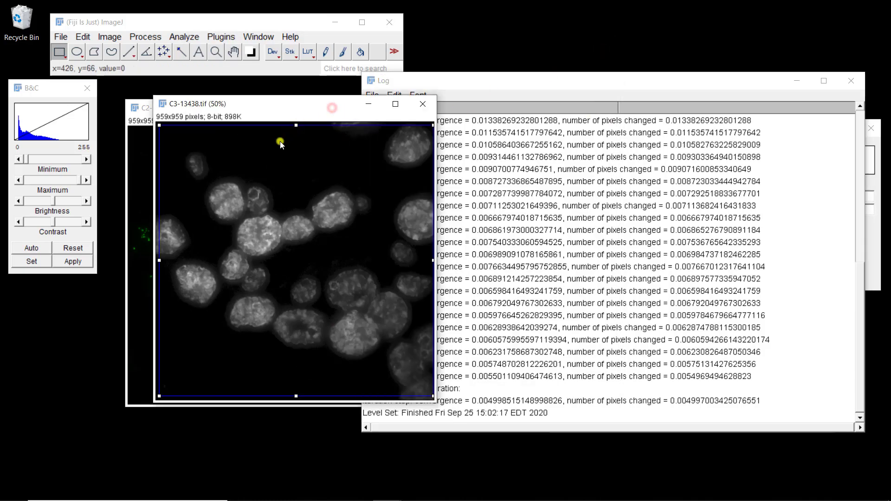
{"action": "key", "text": "ctrl+shift+a"}
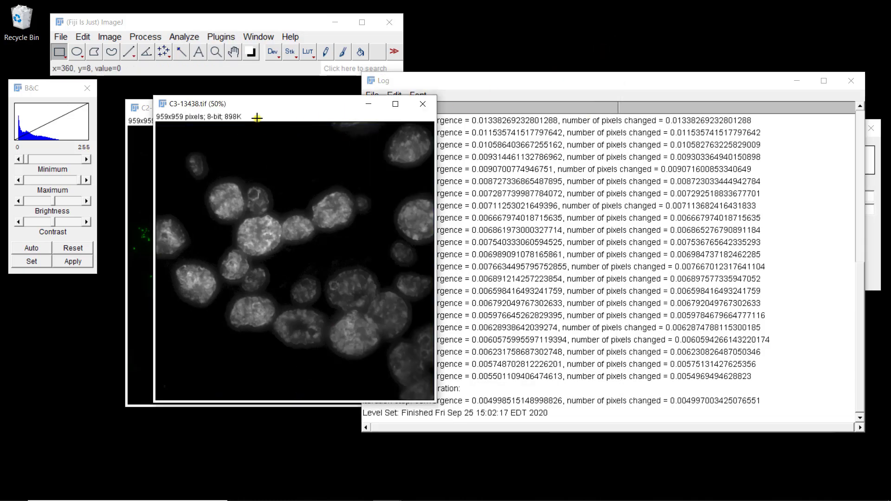
{"action": "left_click", "coordinate": [226, 37]}
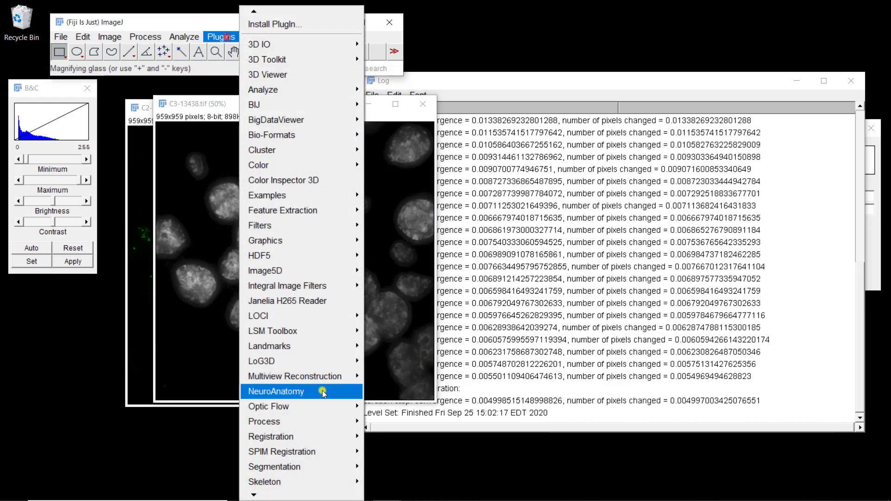
{"action": "mouse_move", "coordinate": [305, 465]}
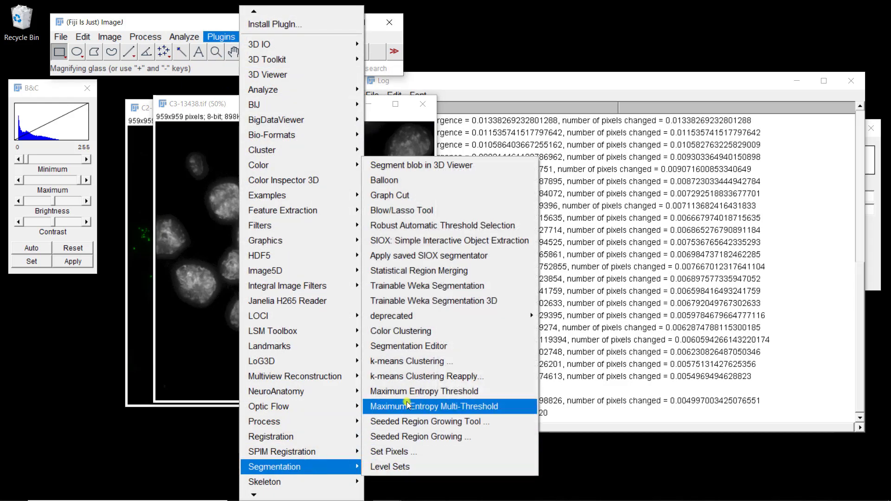
{"action": "left_click", "coordinate": [401, 287]}
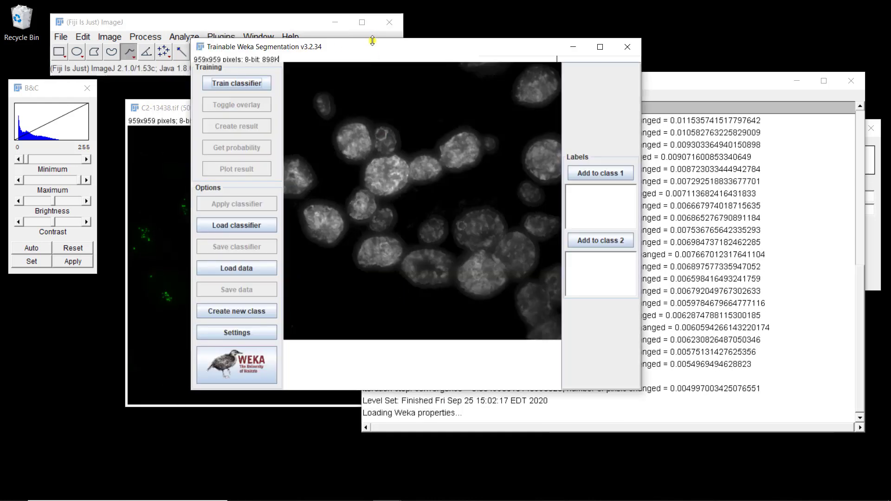
{"action": "left_click_drag", "start_coordinate": [376, 47], "coordinate": [355, 21]}
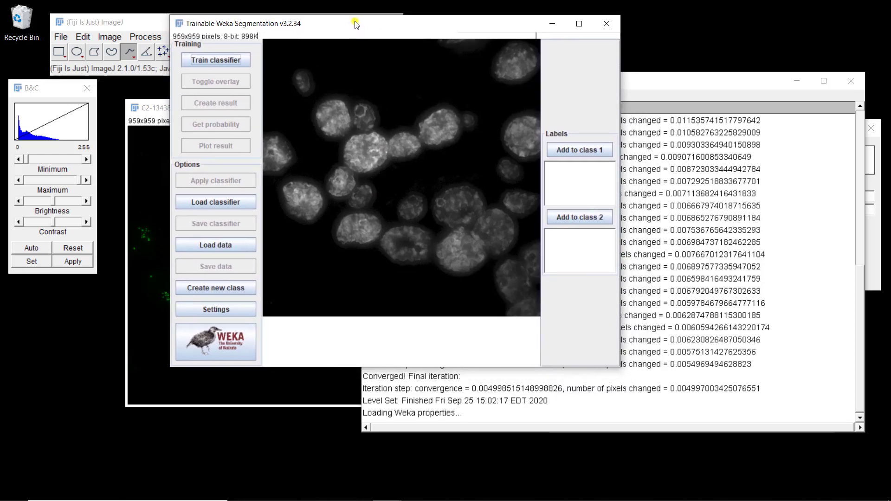
{"action": "key", "text": "plus"}
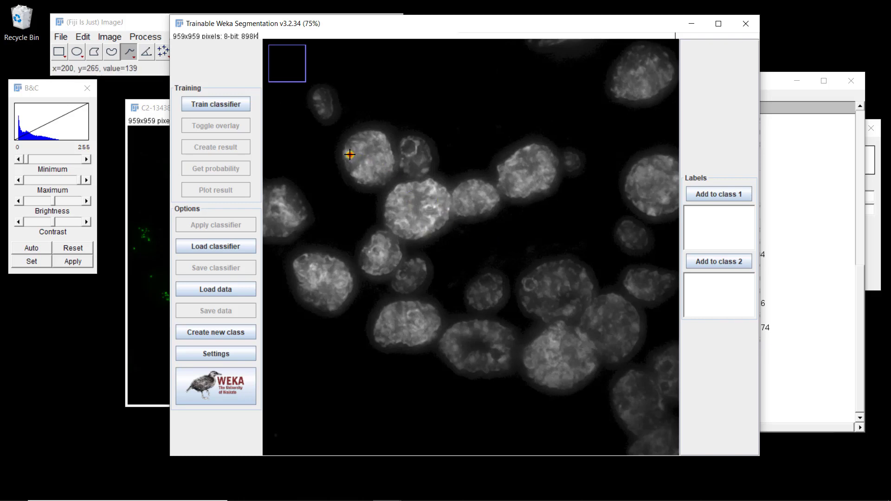
Step: Add three freehand traces to class 1, inside a bright upper nucleus, the dark-centred lower nucleus and a dim nucleus near the image's lower-right corner
{"action": "mouse_move", "coordinate": [349, 155]}
{"action": "left_mouse_down"}
{"action": "mouse_move", "coordinate": [360, 140]}
{"action": "mouse_move", "coordinate": [366, 164]}
{"action": "mouse_move", "coordinate": [383, 145]}
{"action": "mouse_move", "coordinate": [380, 173]}
{"action": "left_mouse_up"}
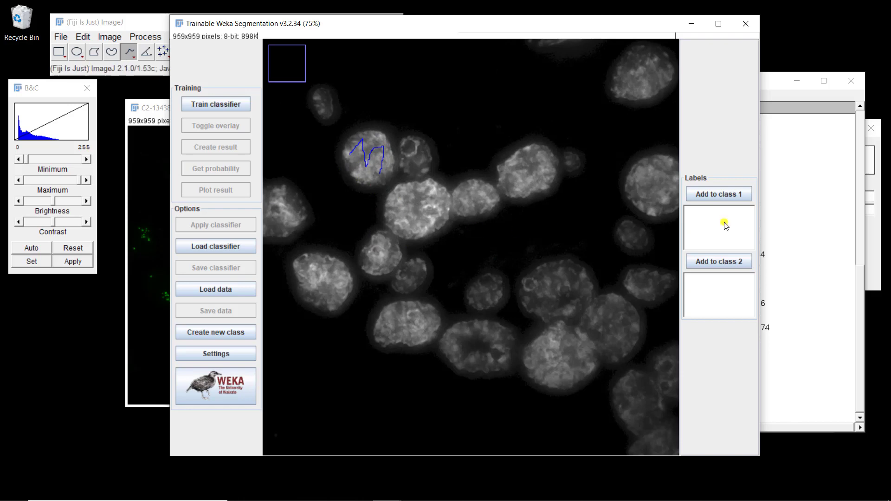
{"action": "left_click", "coordinate": [718, 195]}
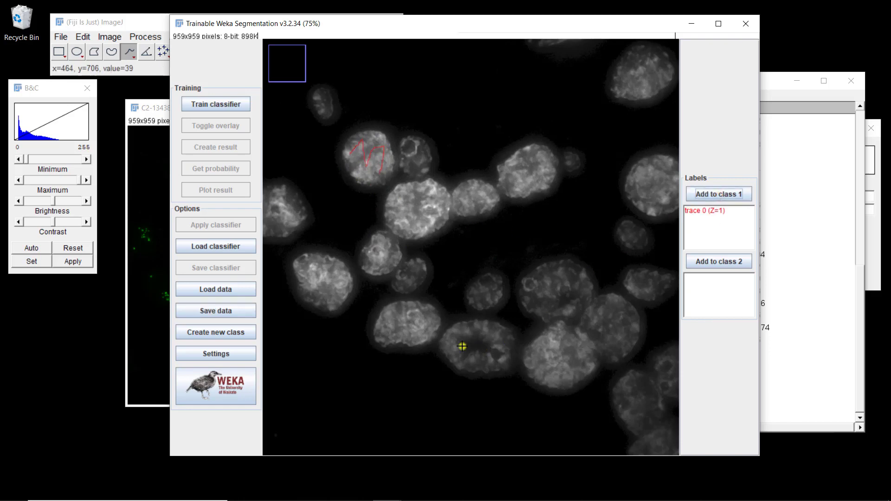
{"action": "mouse_move", "coordinate": [451, 348]}
{"action": "left_mouse_down"}
{"action": "mouse_move", "coordinate": [468, 333]}
{"action": "mouse_move", "coordinate": [472, 355]}
{"action": "mouse_move", "coordinate": [484, 339]}
{"action": "mouse_move", "coordinate": [505, 358]}
{"action": "left_mouse_up"}
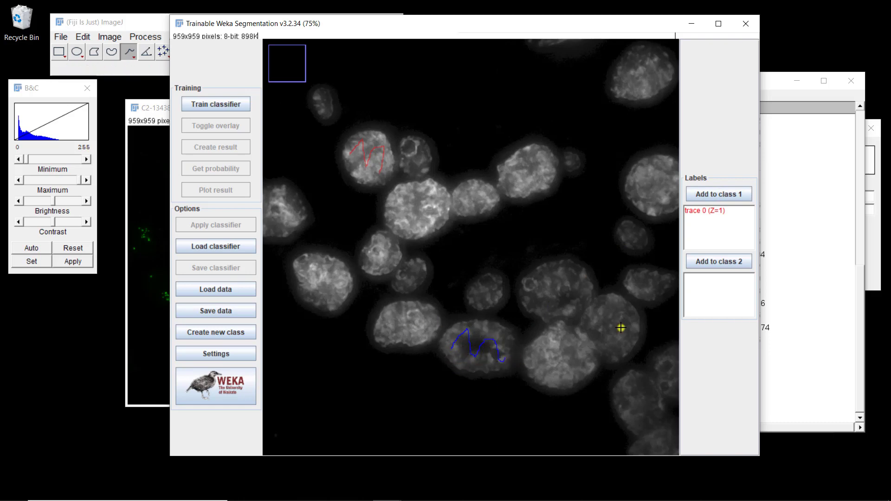
{"action": "left_click", "coordinate": [728, 194]}
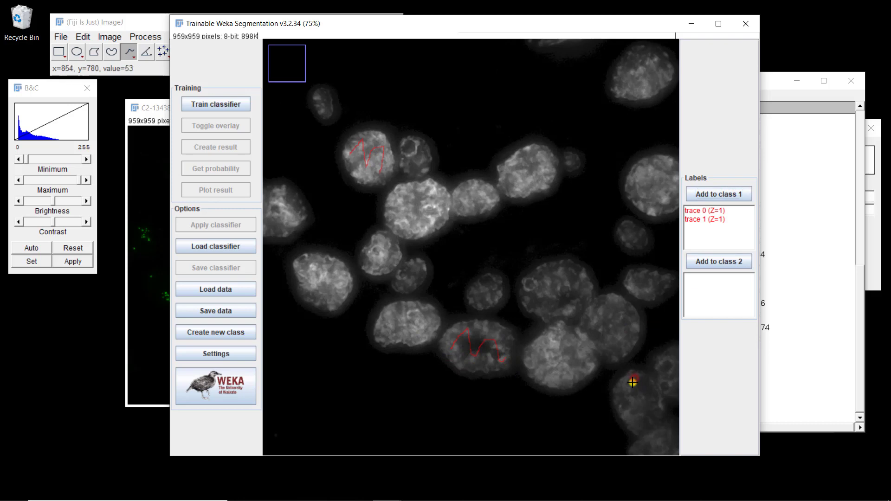
{"action": "left_click_drag", "start_coordinate": [635, 378], "coordinate": [648, 422]}
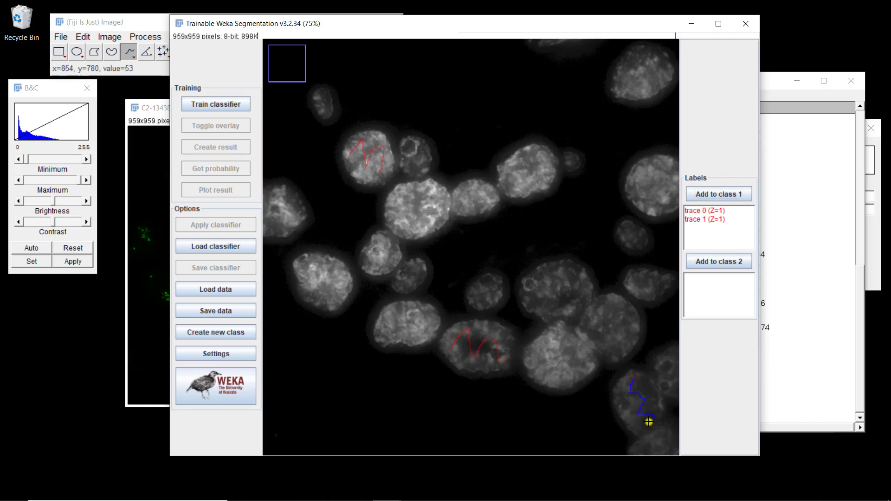
{"action": "left_click", "coordinate": [710, 197]}
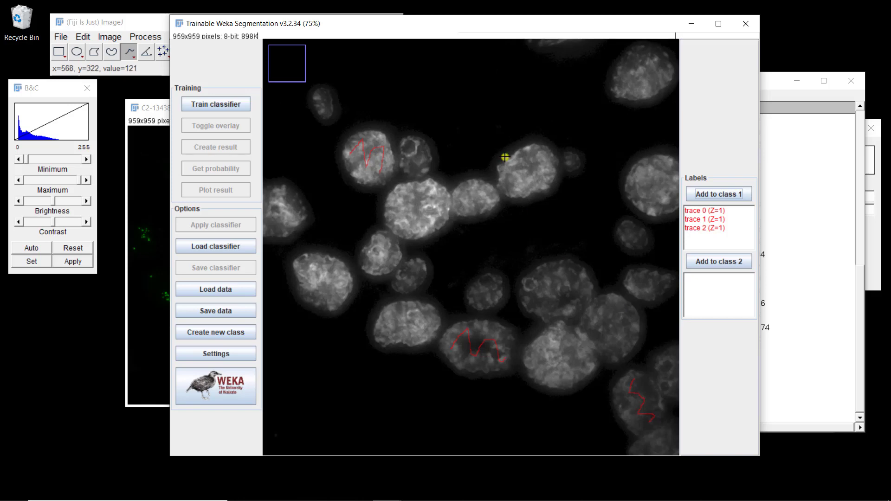
Step: Add three long freehand traces to class 2 across the dark background above, between and below the nuclei
{"action": "left_click", "coordinate": [370, 84]}
{"action": "mouse_move", "coordinate": [387, 77]}
{"action": "left_mouse_down"}
{"action": "mouse_move", "coordinate": [425, 93]}
{"action": "mouse_move", "coordinate": [472, 86]}
{"action": "mouse_move", "coordinate": [551, 111]}
{"action": "left_mouse_up"}
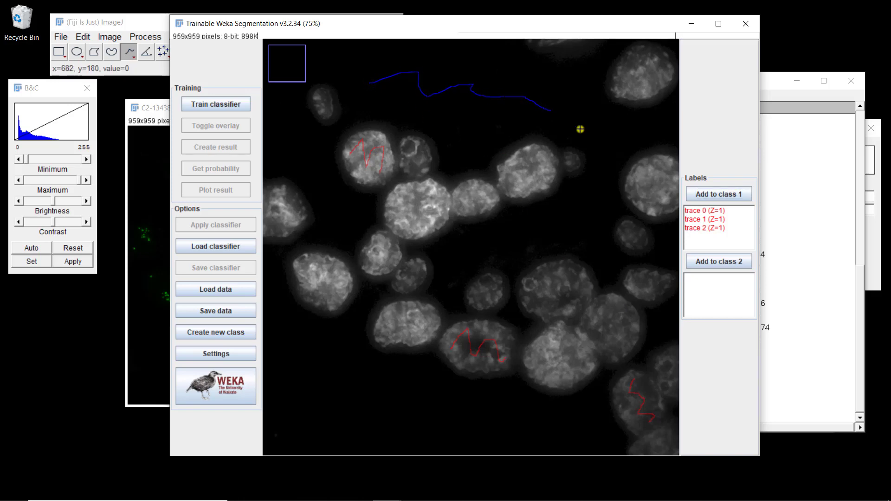
{"action": "left_click", "coordinate": [699, 263]}
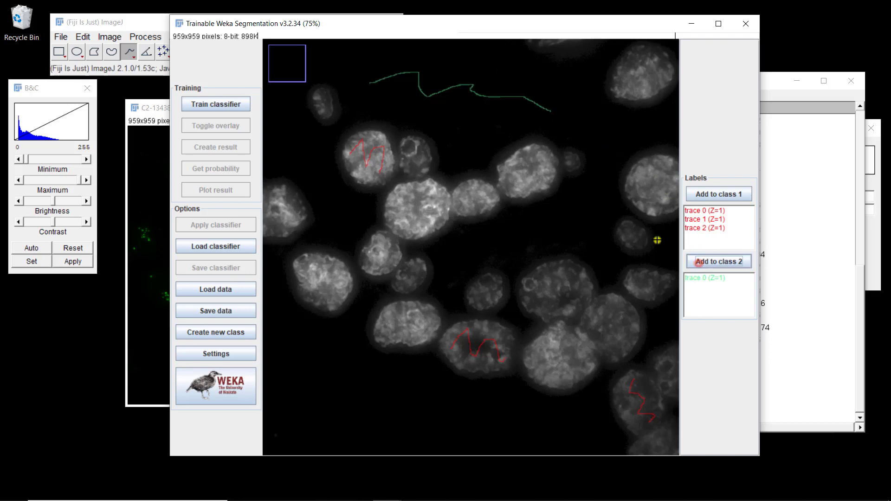
{"action": "right_click", "coordinate": [600, 178]}
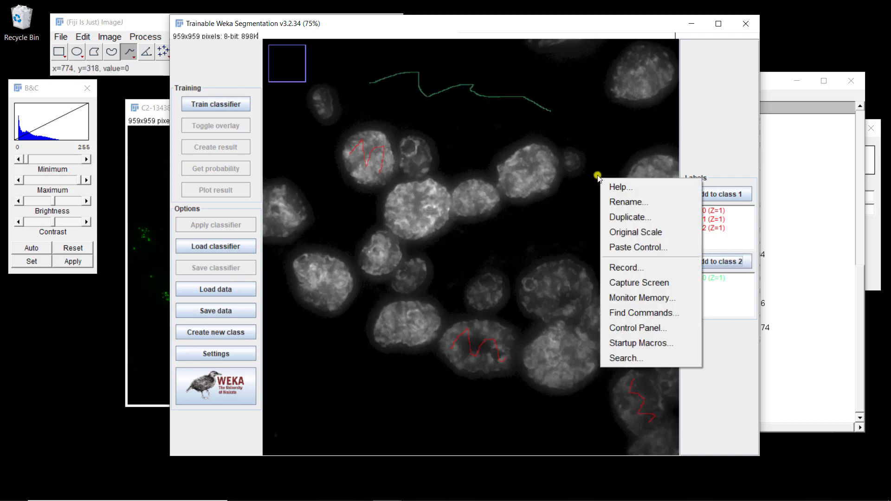
{"action": "mouse_move", "coordinate": [595, 175]}
{"action": "left_mouse_down"}
{"action": "mouse_move", "coordinate": [577, 214]}
{"action": "mouse_move", "coordinate": [493, 246]}
{"action": "left_mouse_up"}
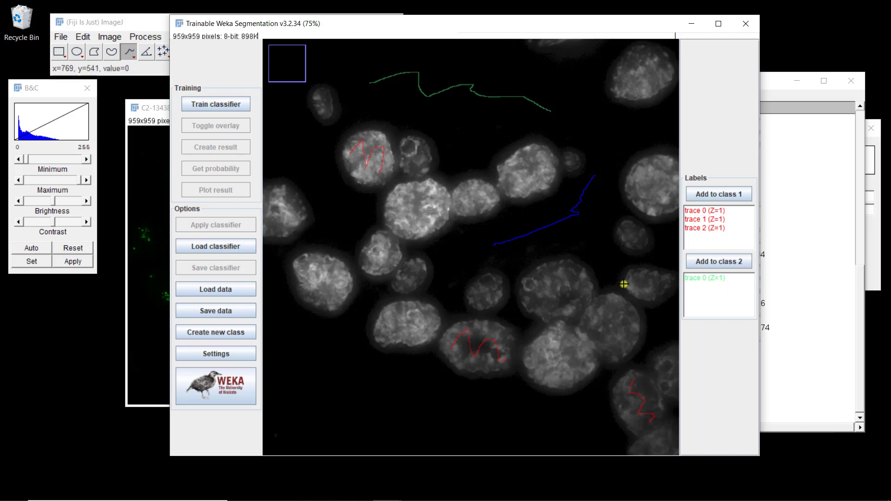
{"action": "left_click", "coordinate": [707, 263]}
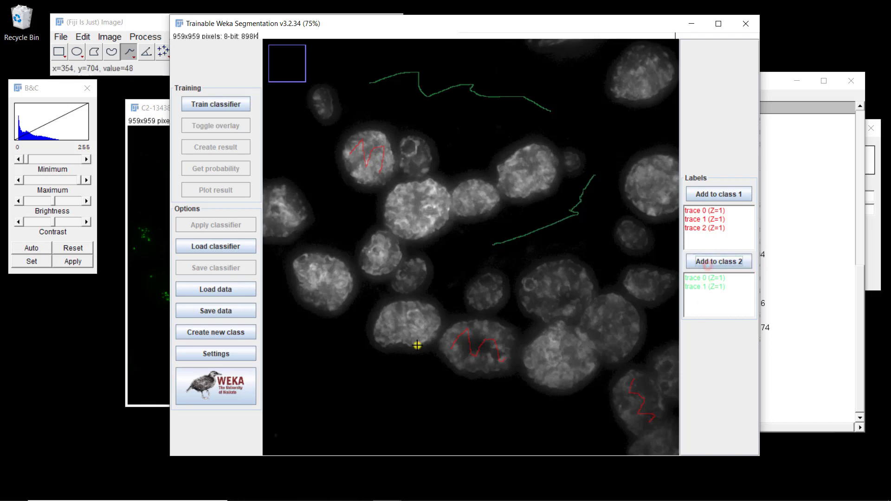
{"action": "left_click_drag", "start_coordinate": [311, 356], "coordinate": [521, 427]}
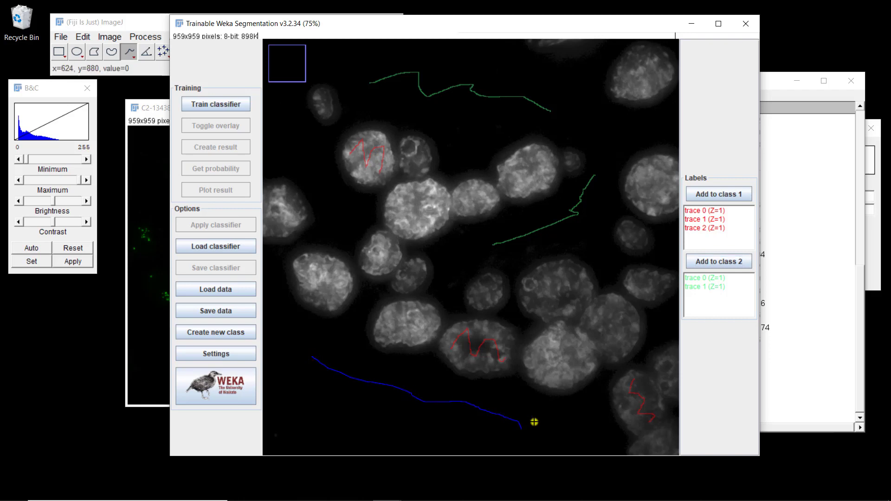
{"action": "left_click", "coordinate": [717, 263]}
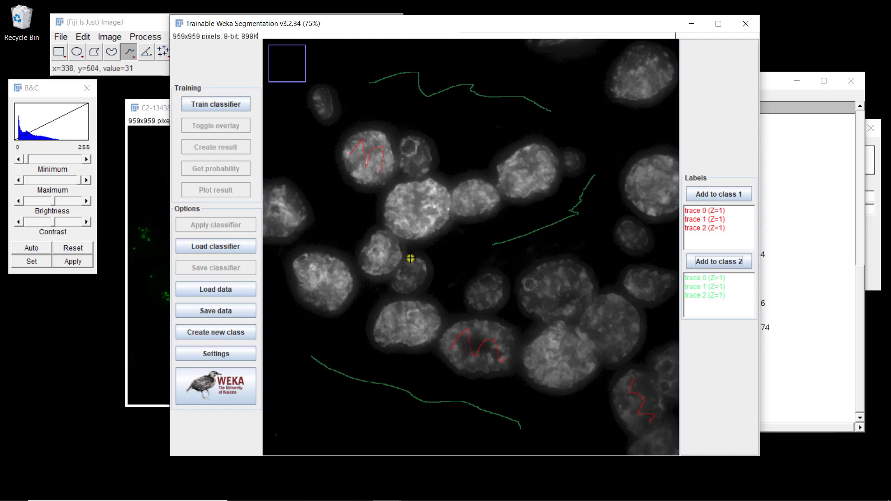
Step: Train the classifier and compare its result with the original image by switching the overlay off and on again
{"action": "left_click", "coordinate": [224, 101]}
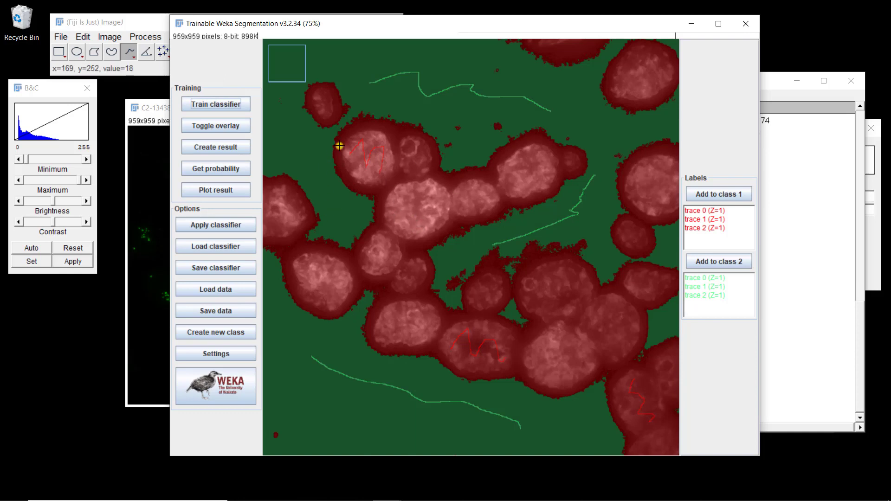
{"action": "left_click", "coordinate": [207, 127]}
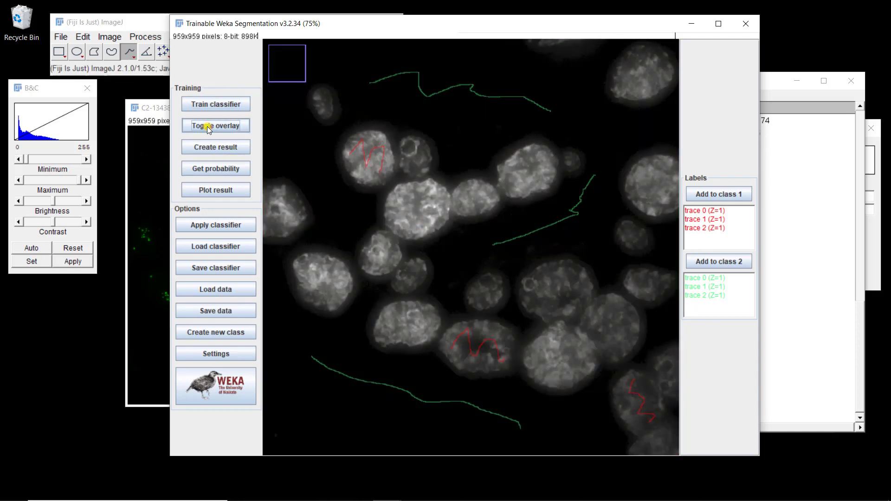
{"action": "left_click", "coordinate": [207, 126]}
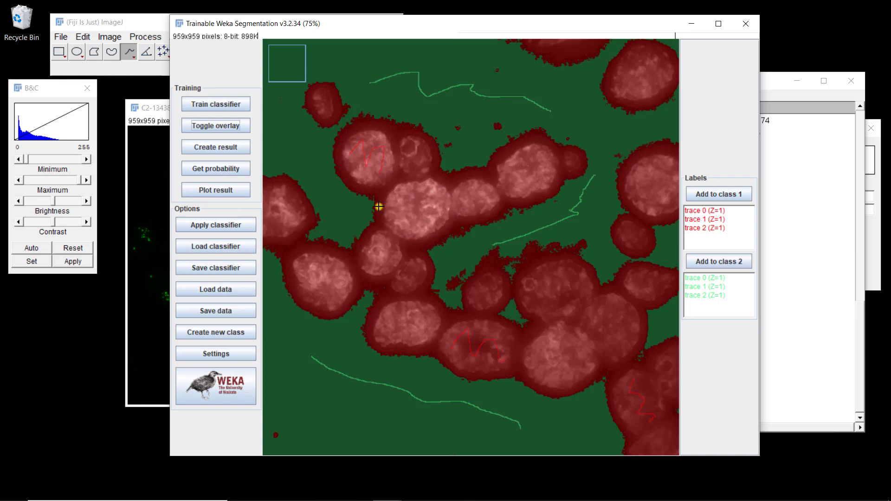
Step: Add three short traces along the gaps between neighbouring nuclei to class 2 and retrain the classifier
{"action": "left_click_drag", "start_coordinate": [366, 204], "coordinate": [404, 177]}
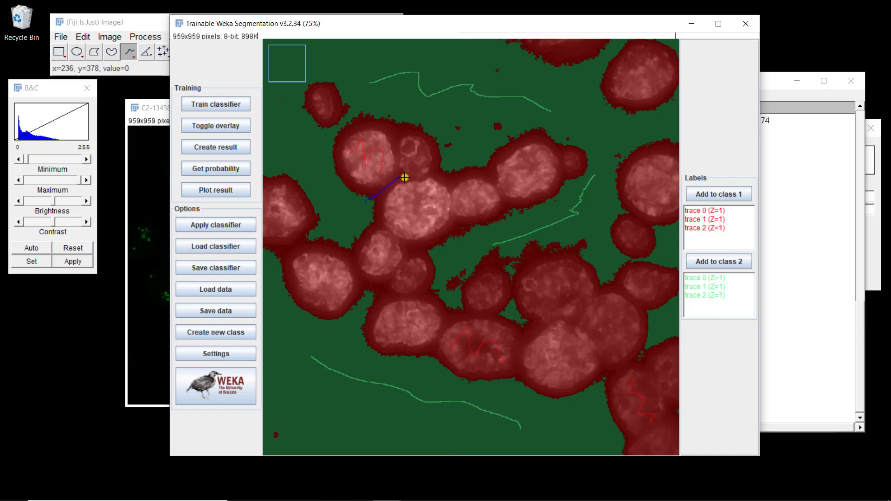
{"action": "left_click", "coordinate": [741, 263]}
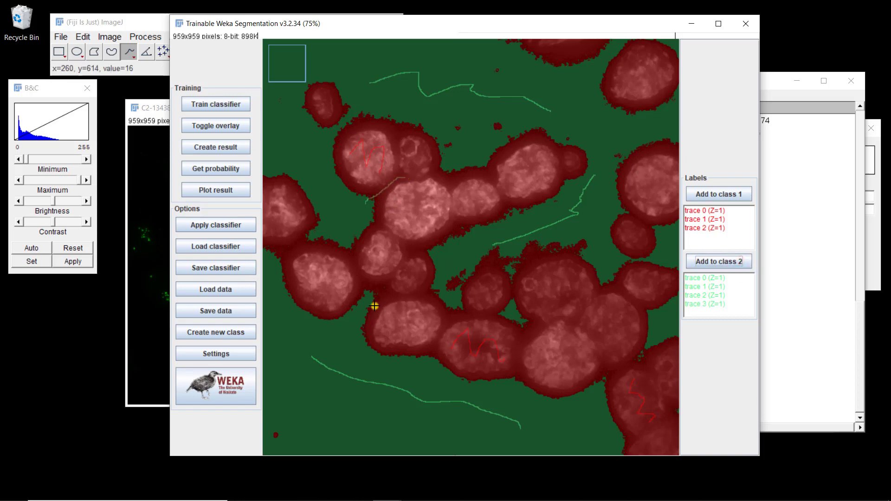
{"action": "left_click_drag", "start_coordinate": [373, 302], "coordinate": [444, 294]}
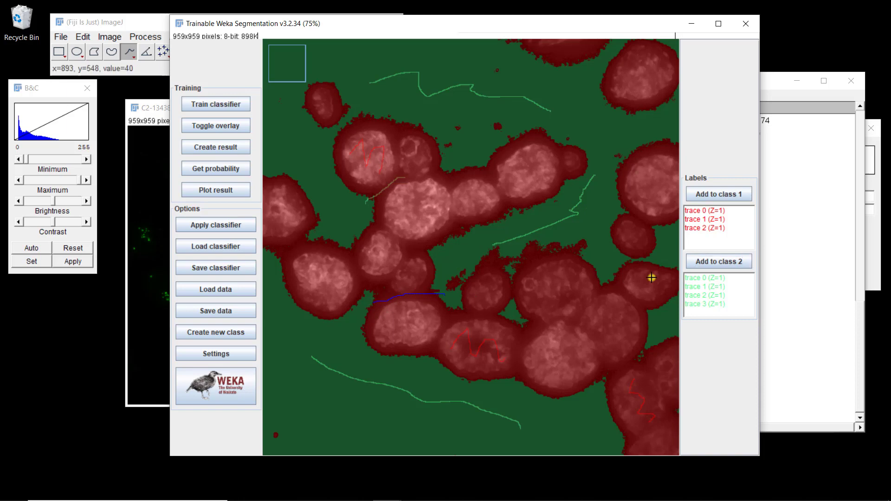
{"action": "left_click", "coordinate": [695, 262]}
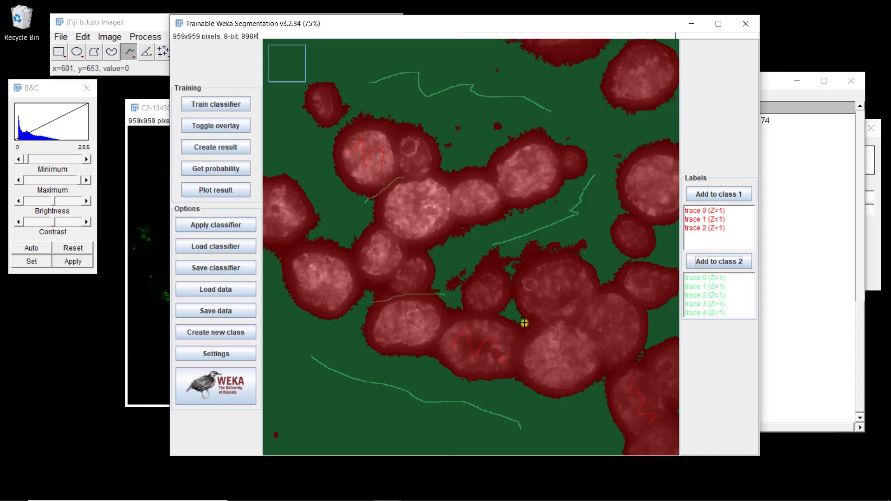
{"action": "left_click_drag", "start_coordinate": [525, 323], "coordinate": [556, 320]}
{"action": "left_click", "coordinate": [696, 264]}
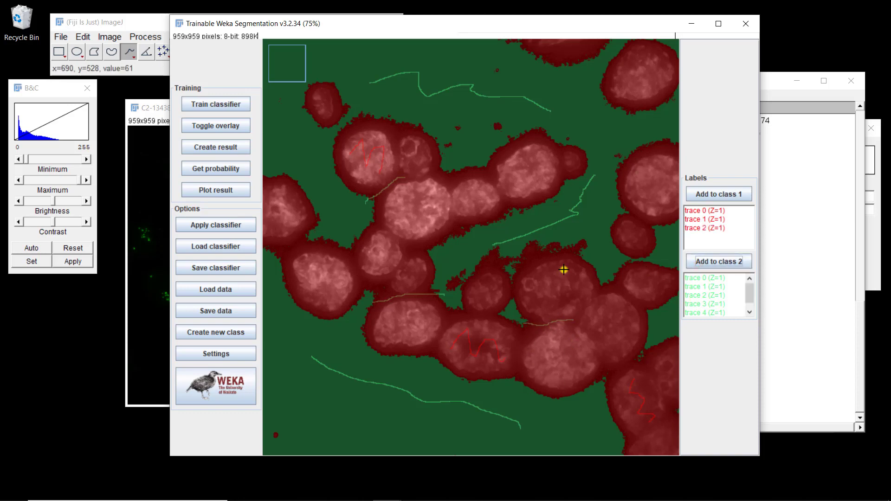
{"action": "left_click", "coordinate": [201, 109]}
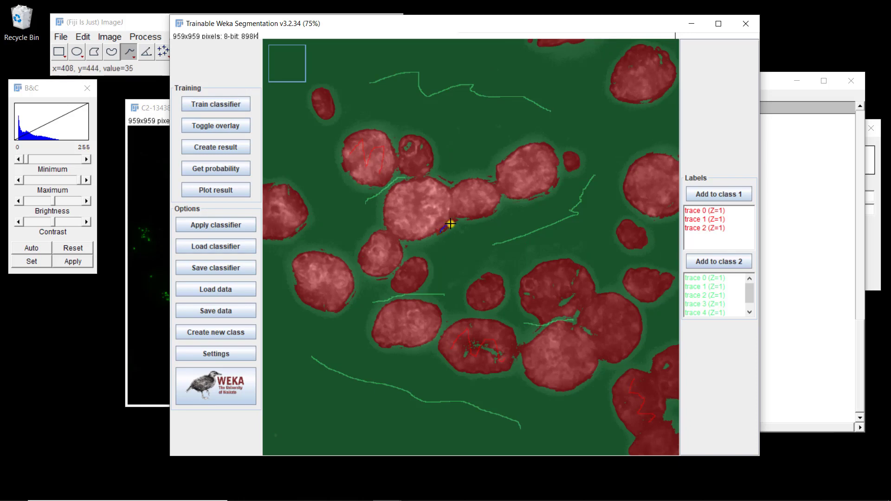
Step: Add two more class 2 traces, below and at the lower-left edge of the bright central nucleus, and retrain the classifier
{"action": "left_click_drag", "start_coordinate": [454, 223], "coordinate": [473, 220]}
{"action": "left_click", "coordinate": [694, 261]}
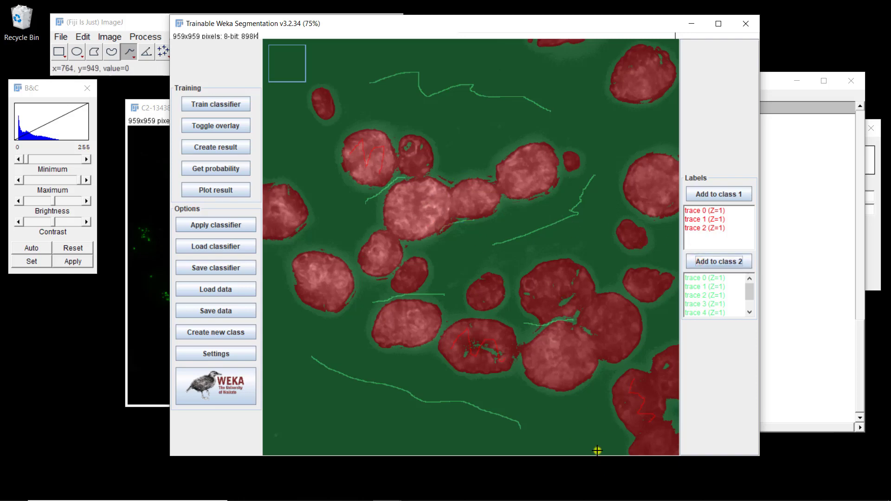
{"action": "left_click", "coordinate": [377, 226]}
{"action": "left_click_drag", "start_coordinate": [378, 227], "coordinate": [402, 240]}
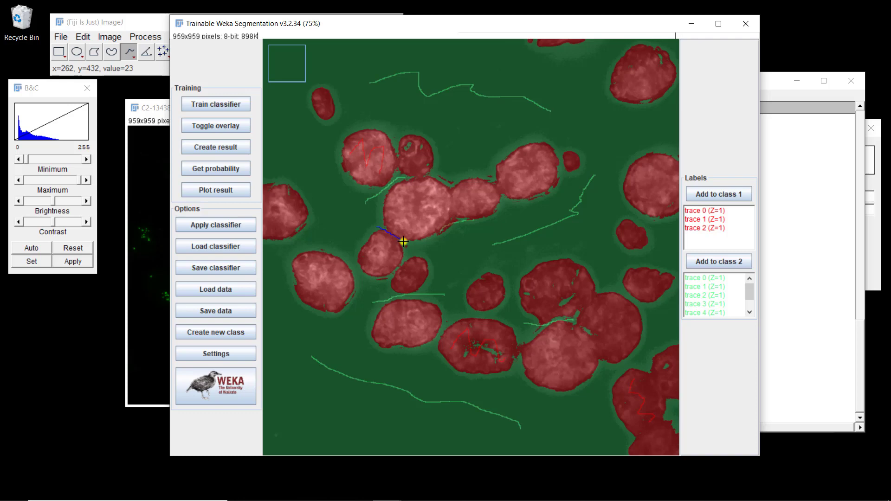
{"action": "left_click", "coordinate": [716, 263]}
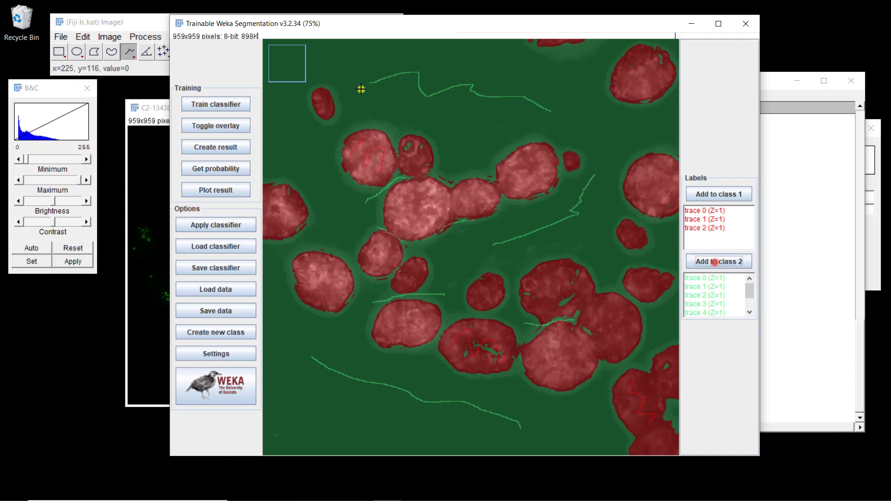
{"action": "left_click", "coordinate": [215, 105]}
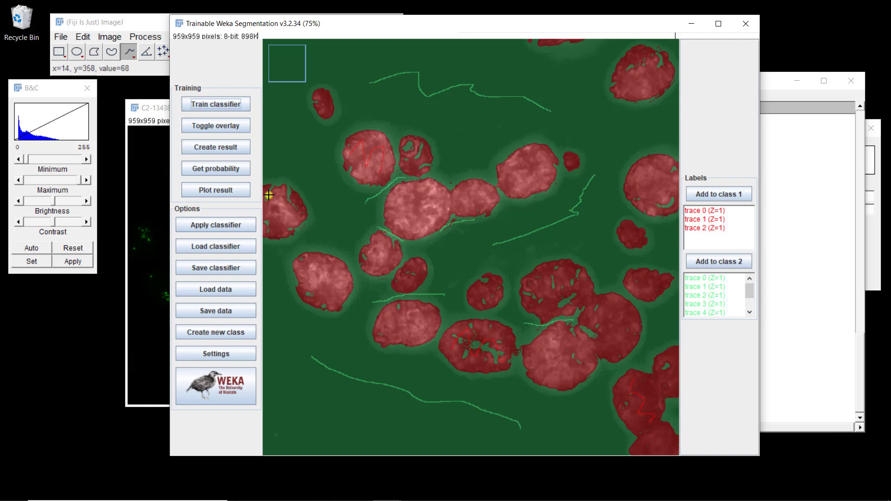
Step: Add traces to class 1 over the misclassified areas of the left-edge nucleus and the small ring-patterned upper nucleus
{"action": "mouse_move", "coordinate": [267, 192]}
{"action": "left_mouse_down"}
{"action": "mouse_move", "coordinate": [288, 193]}
{"action": "mouse_move", "coordinate": [295, 207]}
{"action": "left_mouse_up"}
{"action": "left_click", "coordinate": [692, 202]}
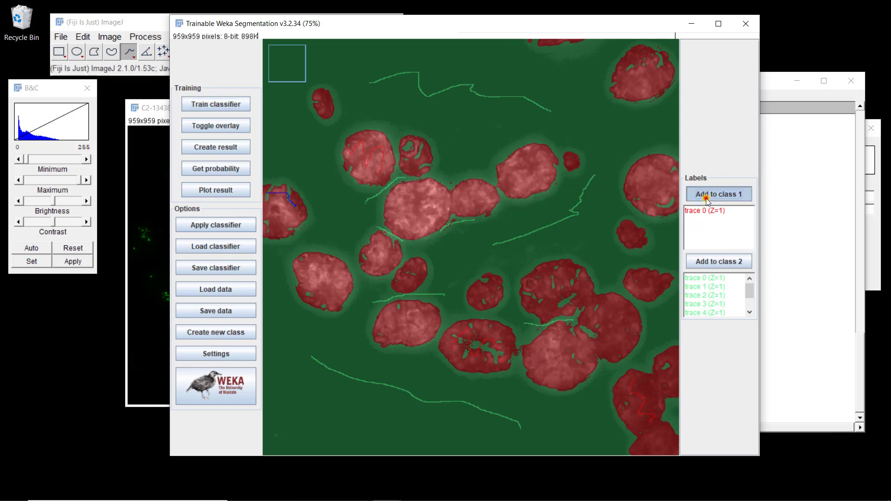
{"action": "mouse_move", "coordinate": [407, 143]}
{"action": "left_mouse_down"}
{"action": "mouse_move", "coordinate": [420, 152]}
{"action": "mouse_move", "coordinate": [411, 160]}
{"action": "mouse_move", "coordinate": [423, 165]}
{"action": "left_mouse_up"}
{"action": "left_click", "coordinate": [728, 195]}
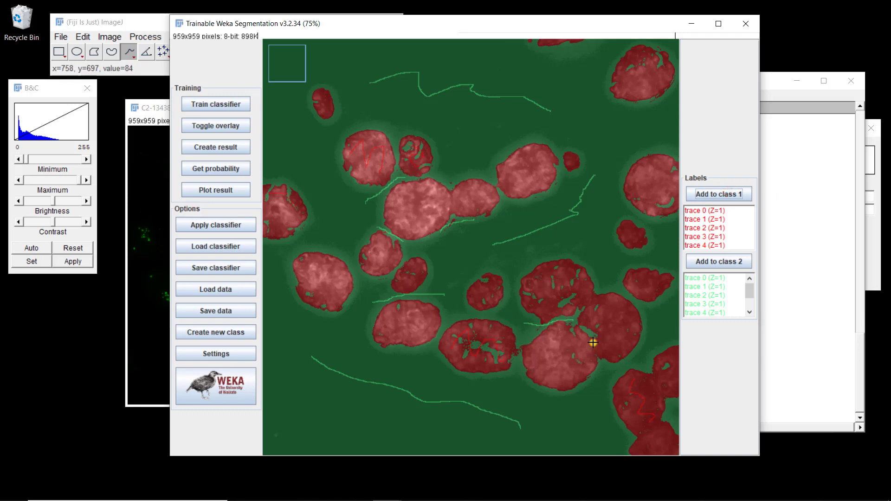
Step: Add a class 1 trace over the misclassified patch between the large touching nuclei of the lower cluster and retrain the classifier
{"action": "left_click_drag", "start_coordinate": [594, 339], "coordinate": [595, 309]}
{"action": "left_click", "coordinate": [710, 194]}
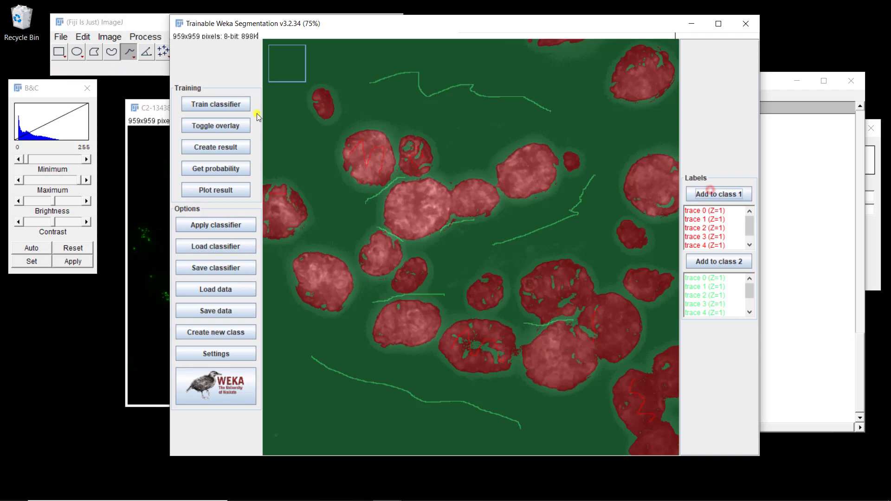
{"action": "left_click", "coordinate": [234, 105]}
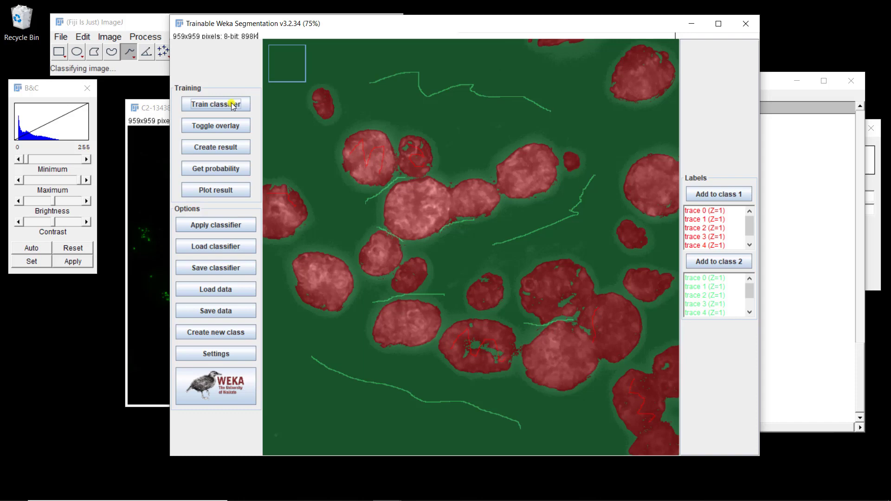
Step: Create the classified result image from the trained classifier and apply the Grays lookup table to it
{"action": "left_click", "coordinate": [220, 147]}
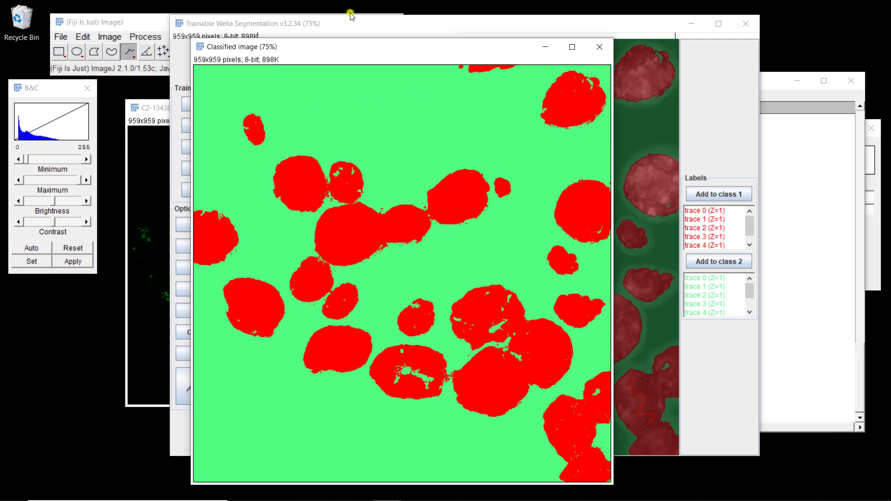
{"action": "left_click", "coordinate": [124, 24]}
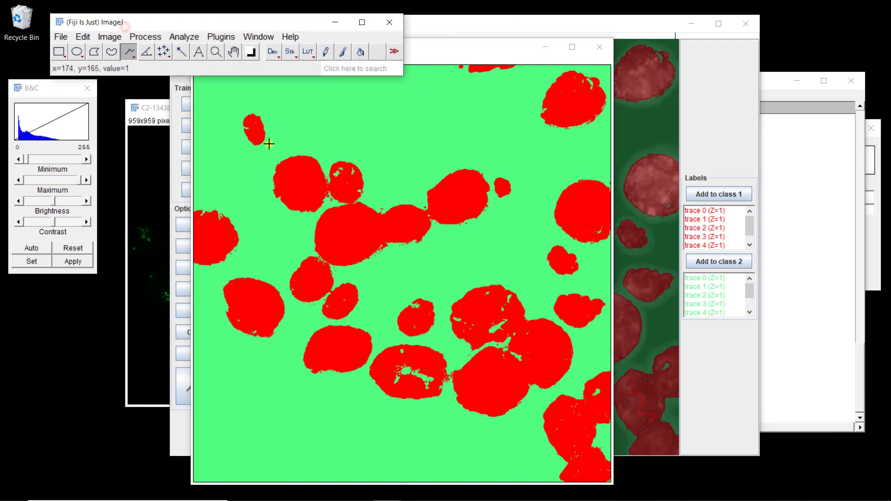
{"action": "left_click", "coordinate": [113, 39]}
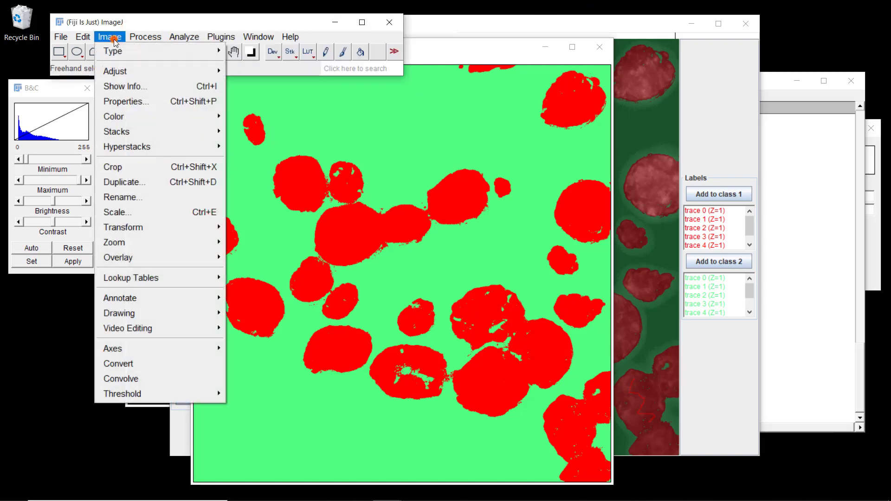
{"action": "mouse_move", "coordinate": [154, 278]}
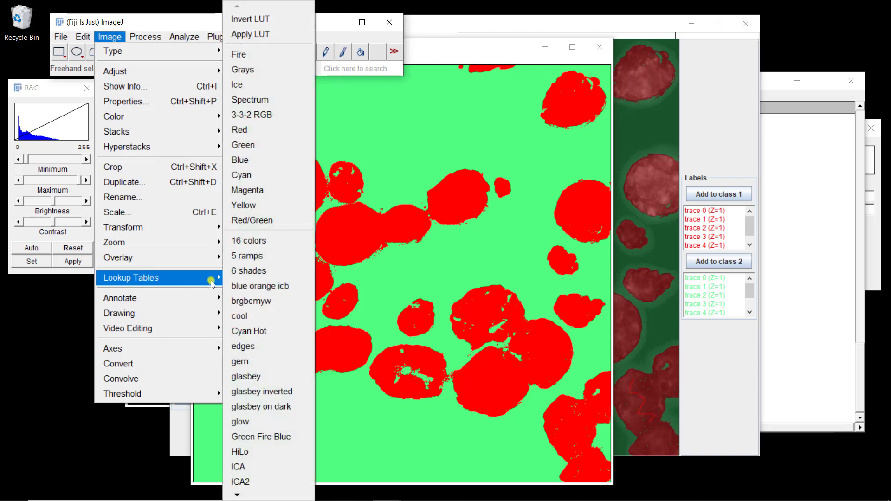
{"action": "left_click", "coordinate": [259, 73]}
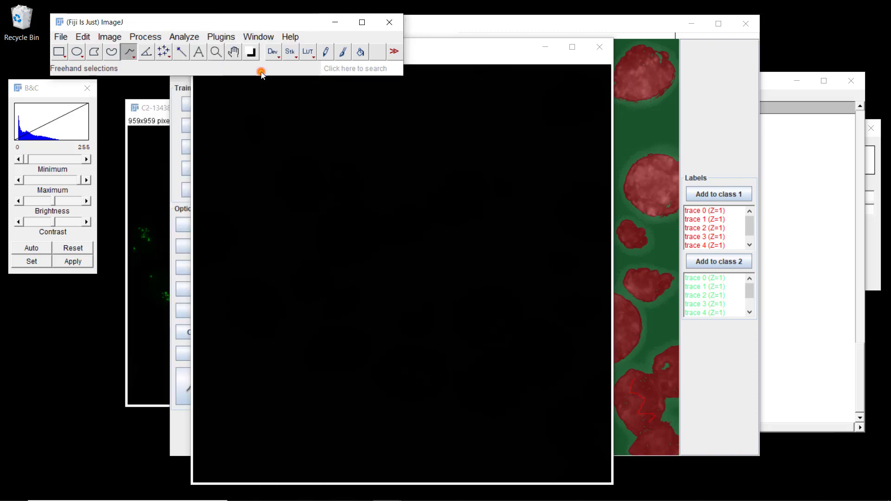
Step: Lower the classified image's display maximum to 0 and multiply its pixel values by 255
{"action": "left_click", "coordinate": [65, 96]}
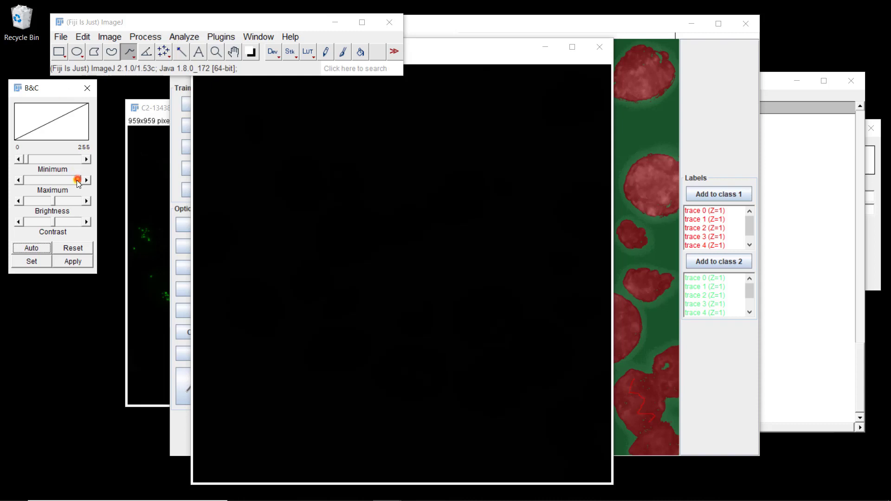
{"action": "left_click_drag", "start_coordinate": [78, 181], "coordinate": [25, 198]}
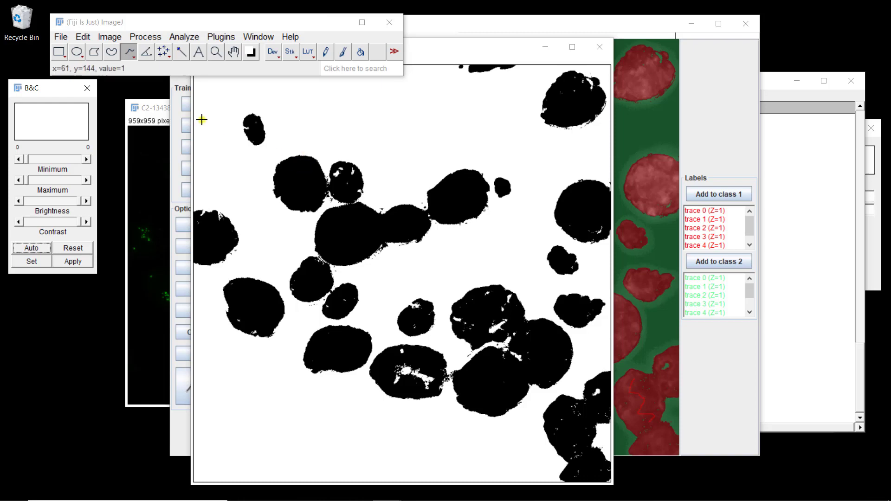
{"action": "left_click", "coordinate": [134, 36]}
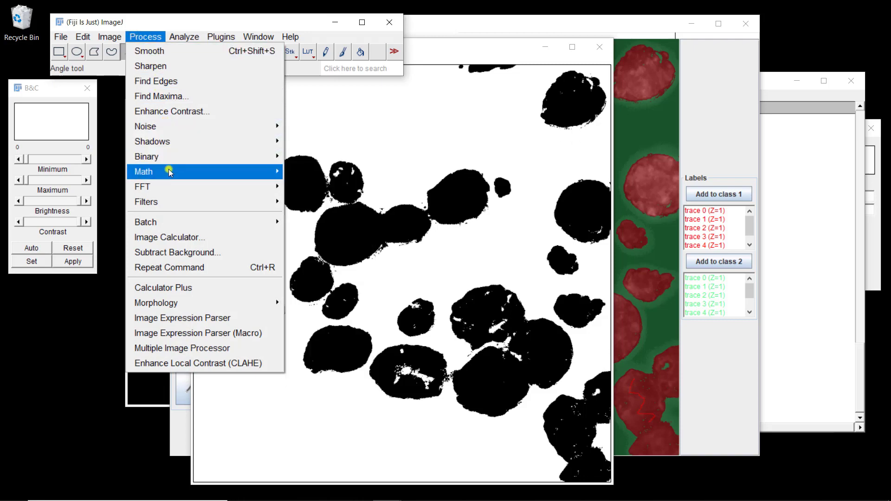
{"action": "mouse_move", "coordinate": [168, 170]}
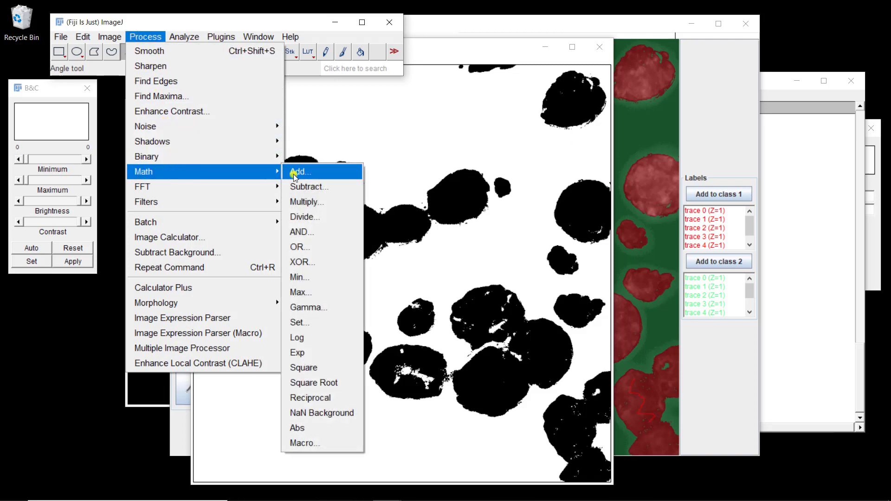
{"action": "left_click", "coordinate": [302, 201]}
{"action": "type", "text": "255"}
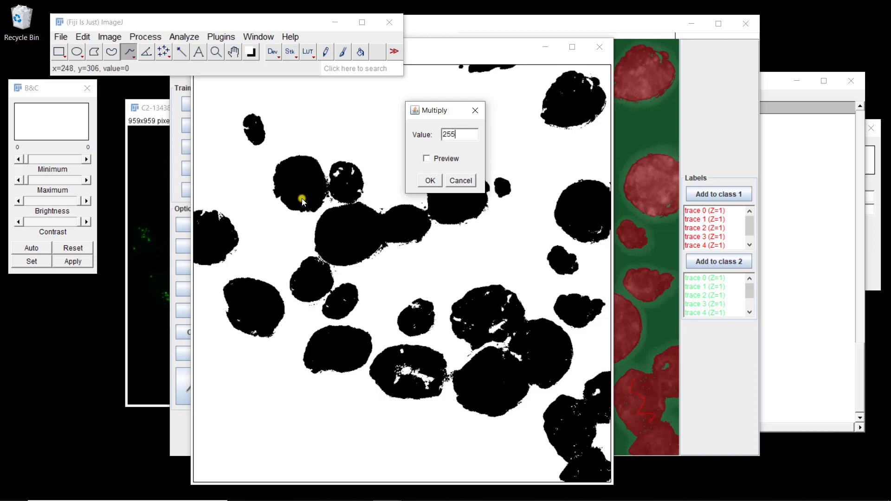
{"action": "key", "text": "Return"}
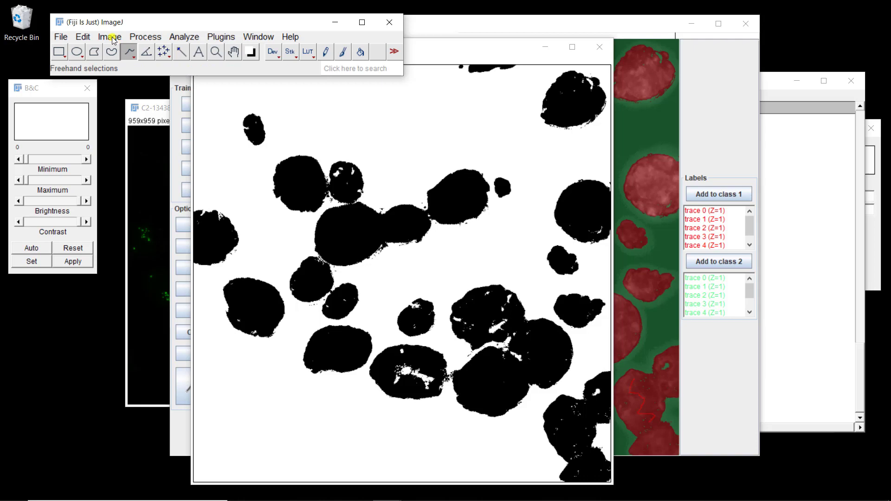
Step: Invert the classified image to get white nuclei on black and fill the holes inside the nuclei
{"action": "left_click", "coordinate": [83, 37]}
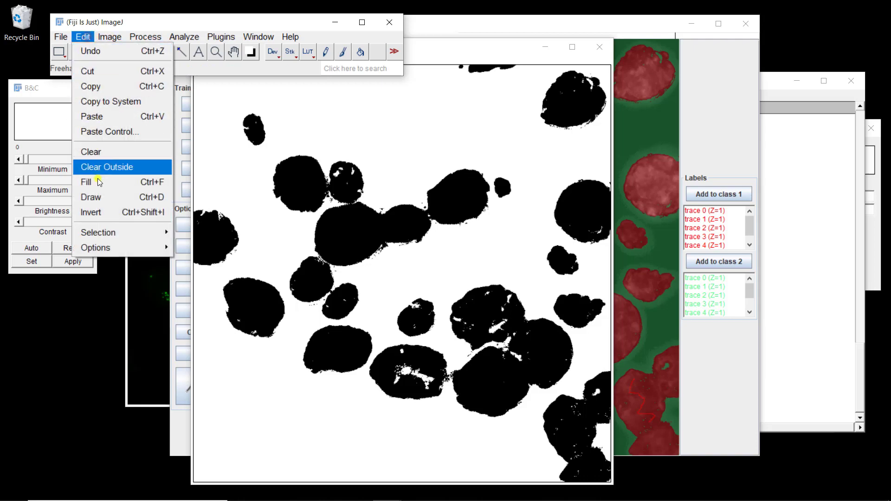
{"action": "left_click", "coordinate": [98, 212]}
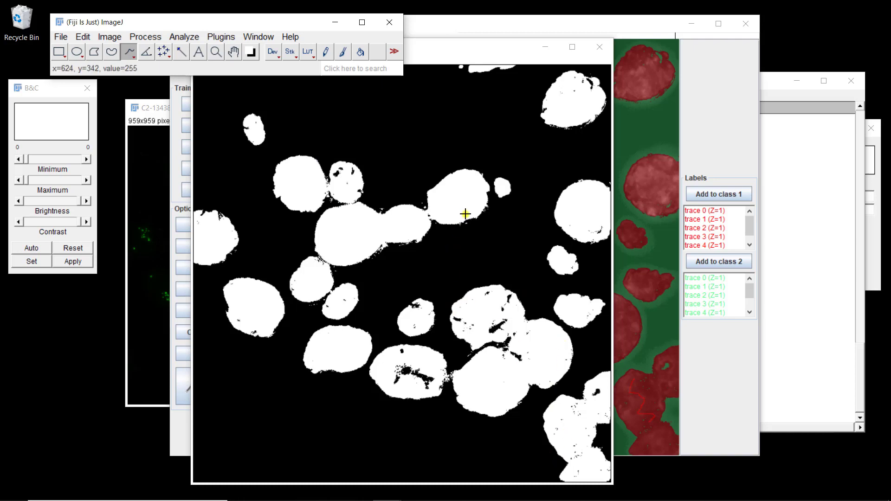
{"action": "left_click", "coordinate": [144, 37]}
{"action": "left_click", "coordinate": [127, 36]}
{"action": "left_click", "coordinate": [143, 36]}
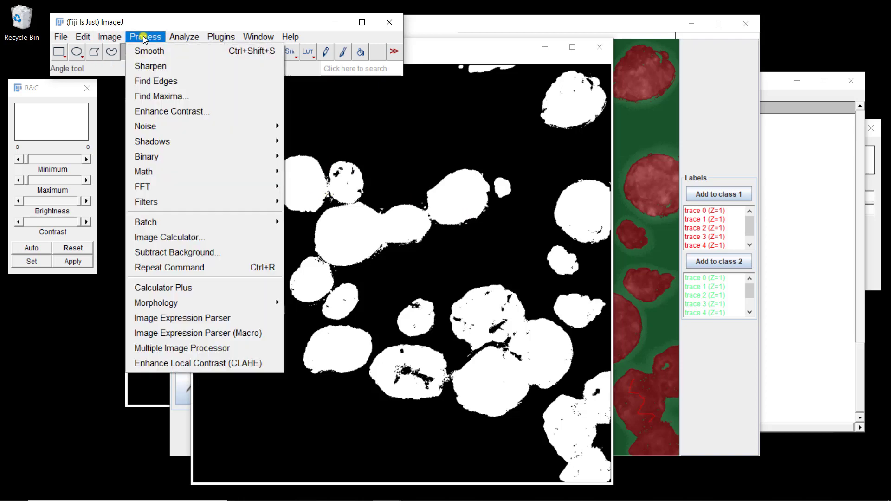
{"action": "mouse_move", "coordinate": [166, 156]}
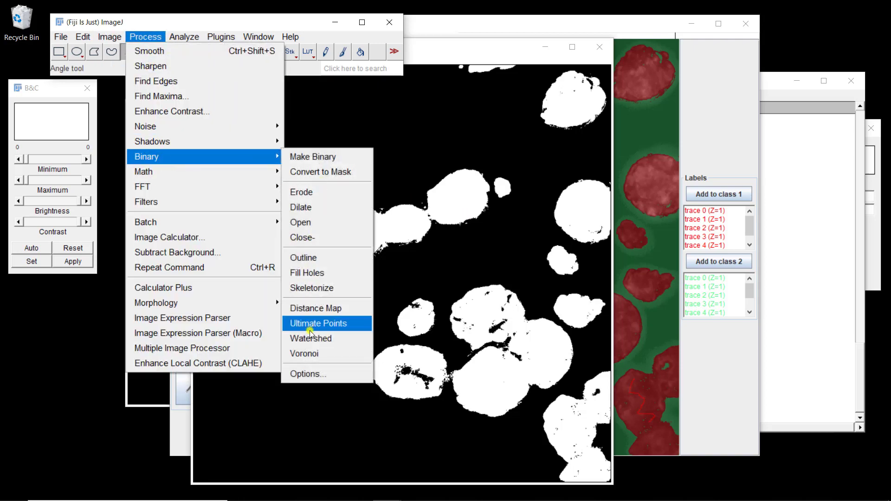
{"action": "left_click", "coordinate": [310, 275]}
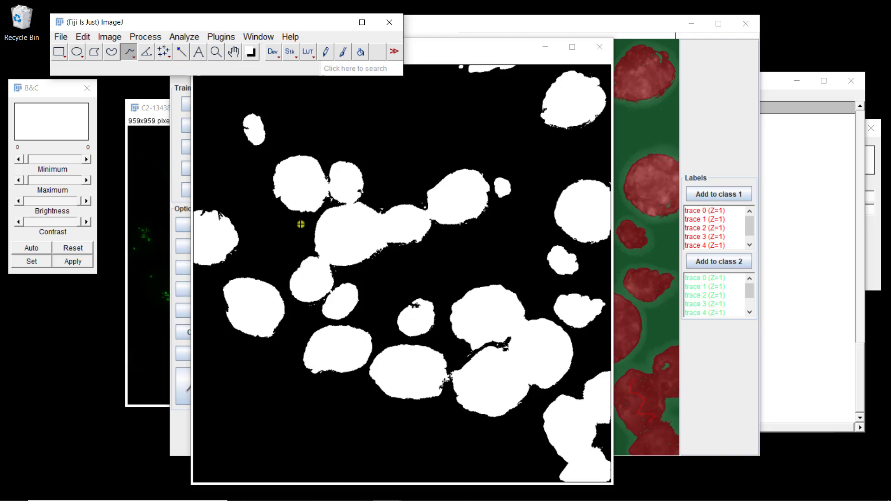
Step: Try a binary watershed on the hole-filled nuclei mask, and undo it
{"action": "left_click", "coordinate": [139, 36]}
{"action": "mouse_move", "coordinate": [172, 173]}
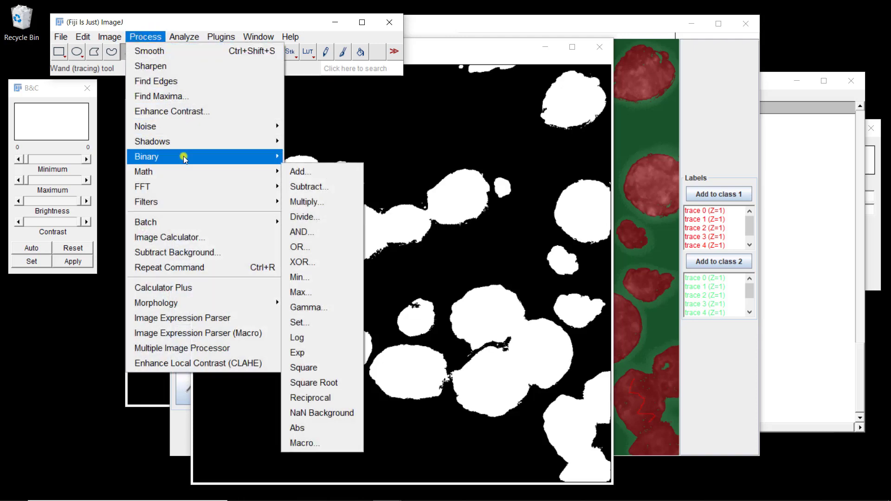
{"action": "mouse_move", "coordinate": [207, 156]}
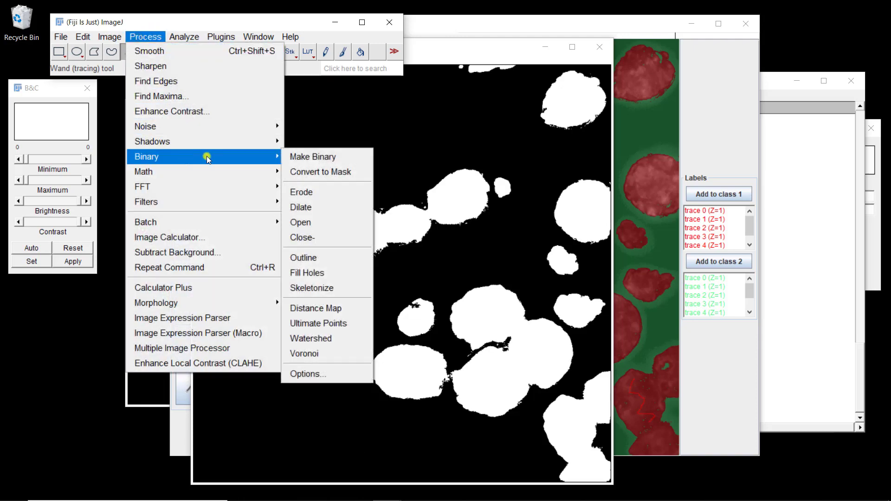
{"action": "left_click", "coordinate": [312, 339]}
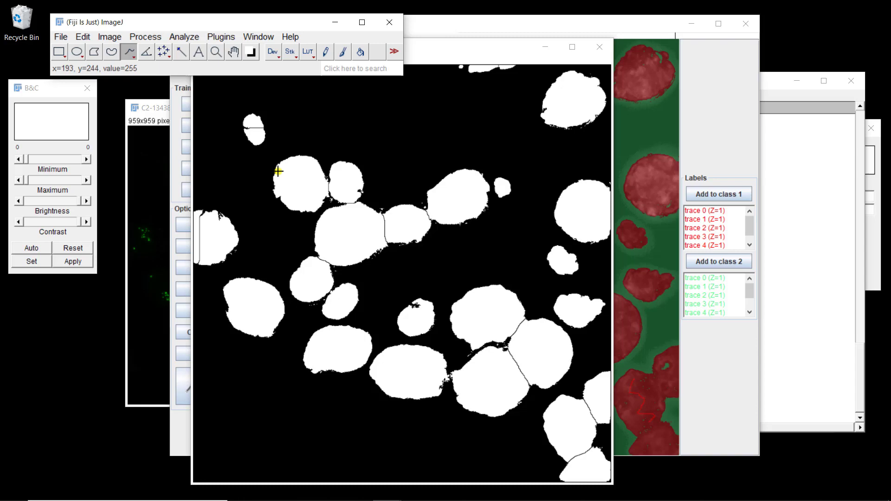
{"action": "key", "text": "ctrl+z"}
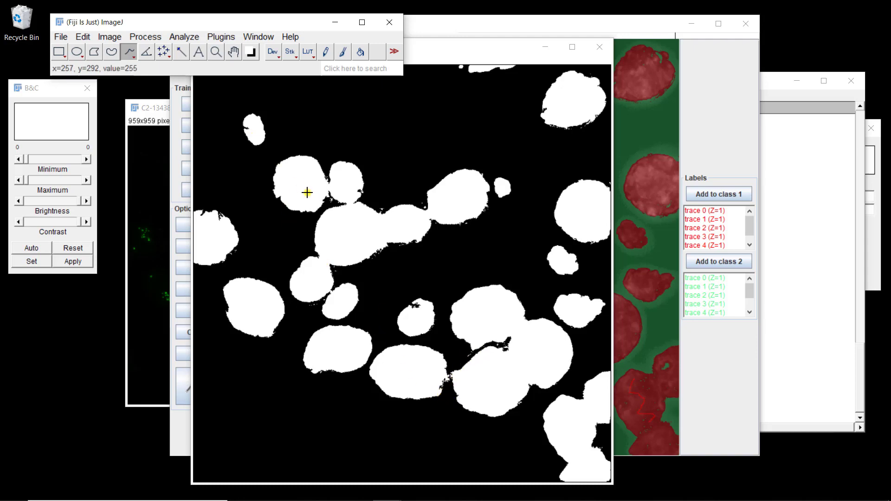
Step: Apply a binary Open operation to the nuclei mask with the existing settings
{"action": "left_click", "coordinate": [145, 37]}
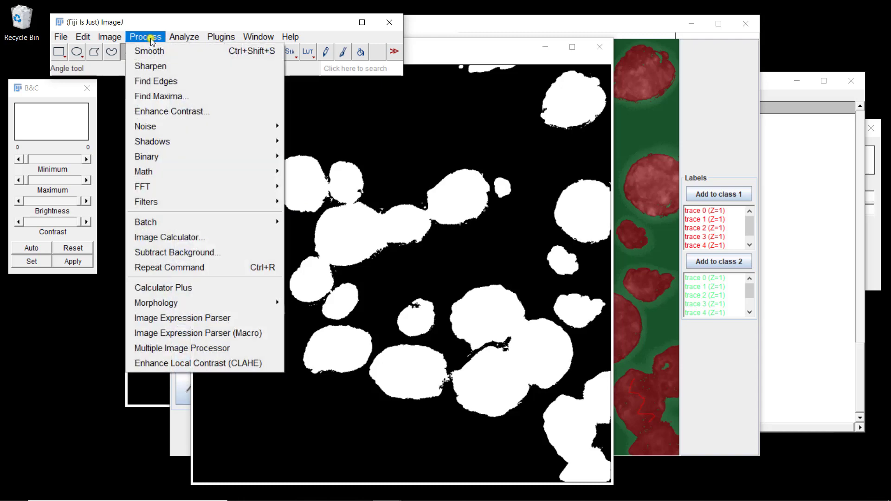
{"action": "mouse_move", "coordinate": [153, 157]}
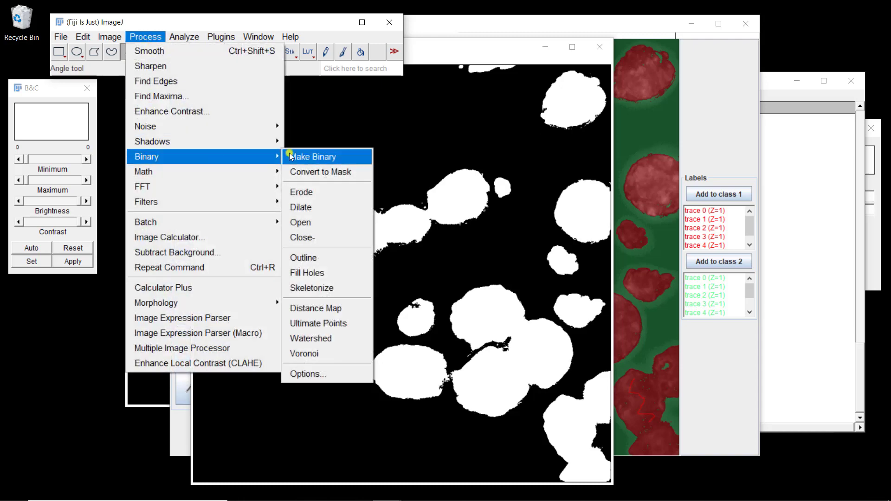
{"action": "left_click", "coordinate": [305, 221]}
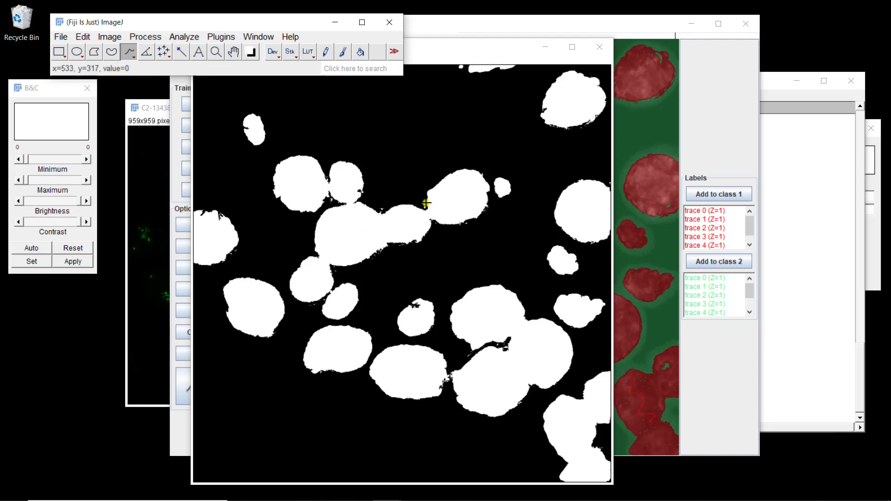
Step: Set the binary operation iterations to 2 and apply Open to the nuclei mask again
{"action": "left_click", "coordinate": [149, 33]}
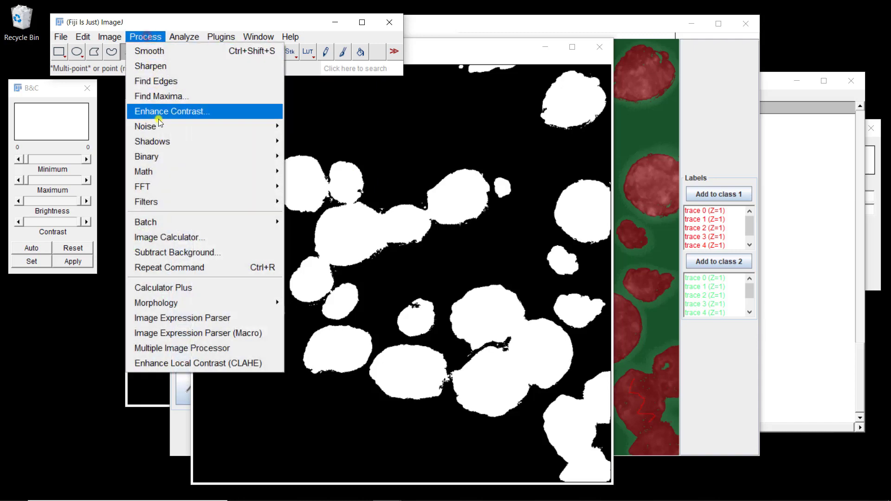
{"action": "left_click", "coordinate": [163, 160]}
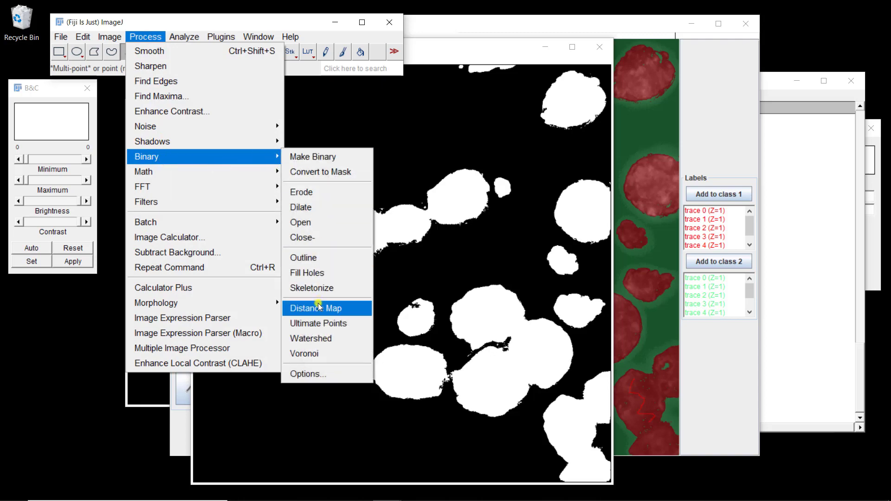
{"action": "left_click", "coordinate": [304, 374]}
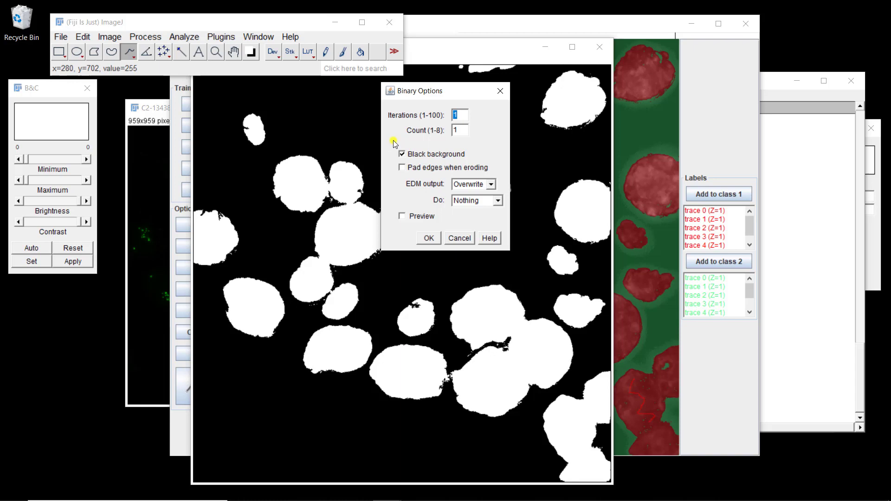
{"action": "type", "text": "2"}
{"action": "left_click", "coordinate": [431, 239]}
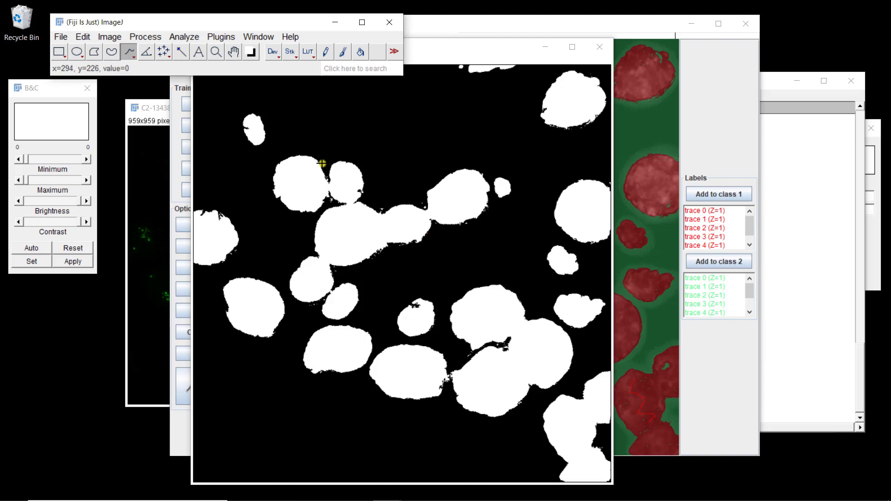
{"action": "left_click", "coordinate": [144, 36]}
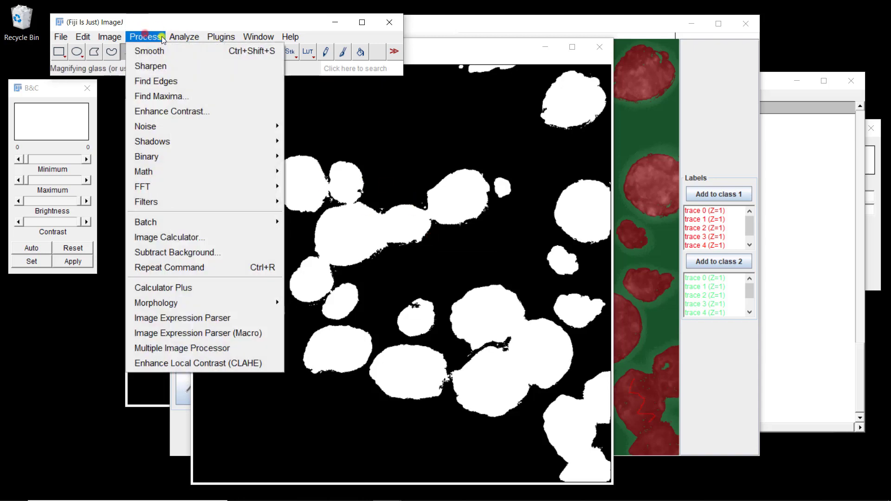
{"action": "mouse_move", "coordinate": [153, 156]}
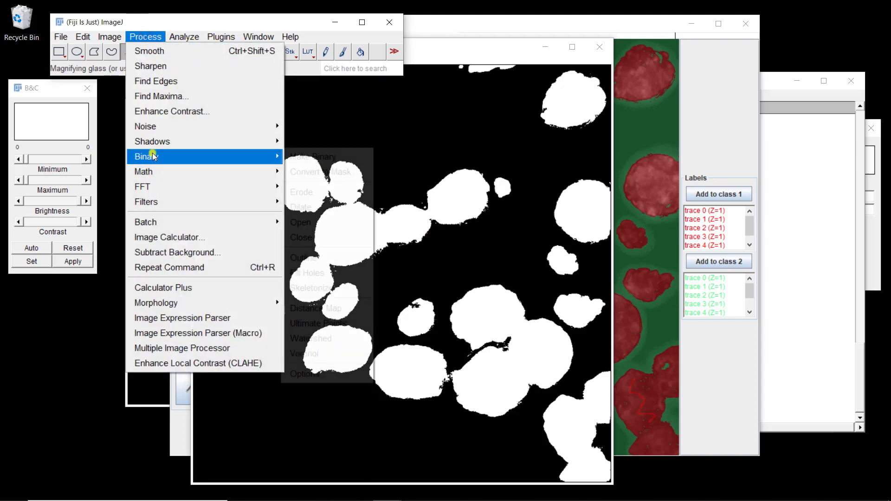
{"action": "left_click", "coordinate": [302, 224]}
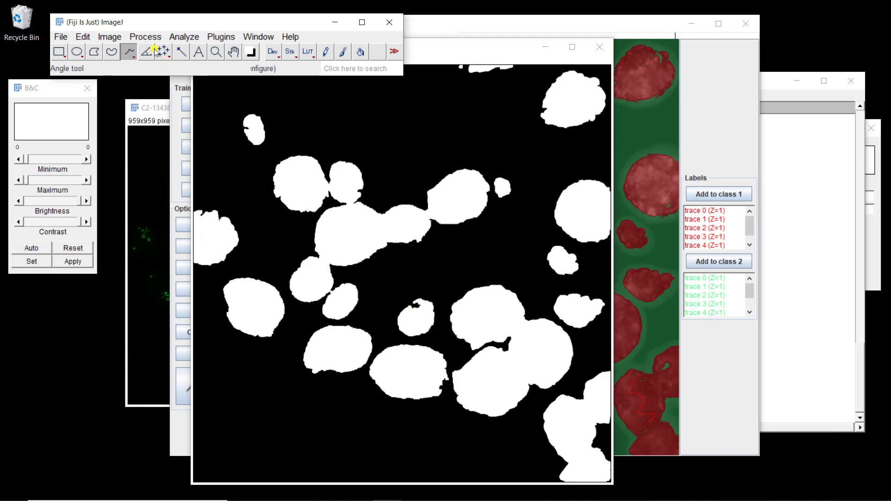
Step: Separate the touching nuclei in the opened mask with a binary watershed
{"action": "left_click", "coordinate": [145, 37]}
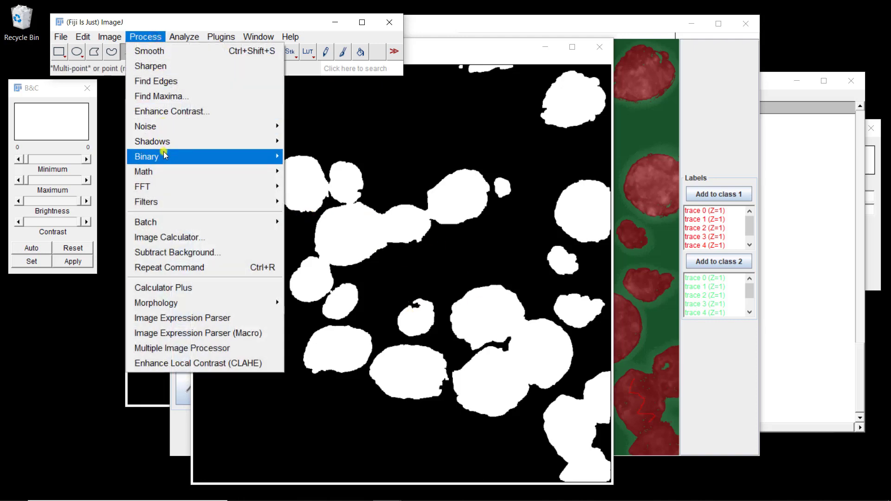
{"action": "mouse_move", "coordinate": [163, 157]}
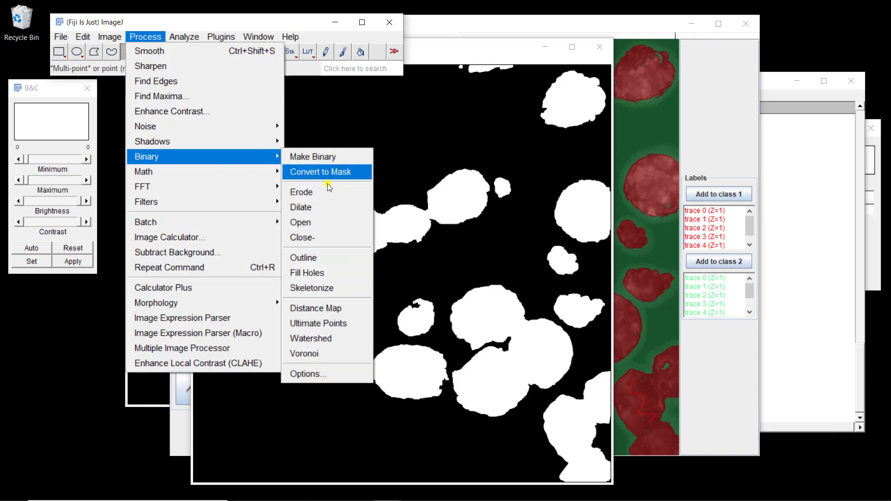
{"action": "left_click", "coordinate": [300, 341]}
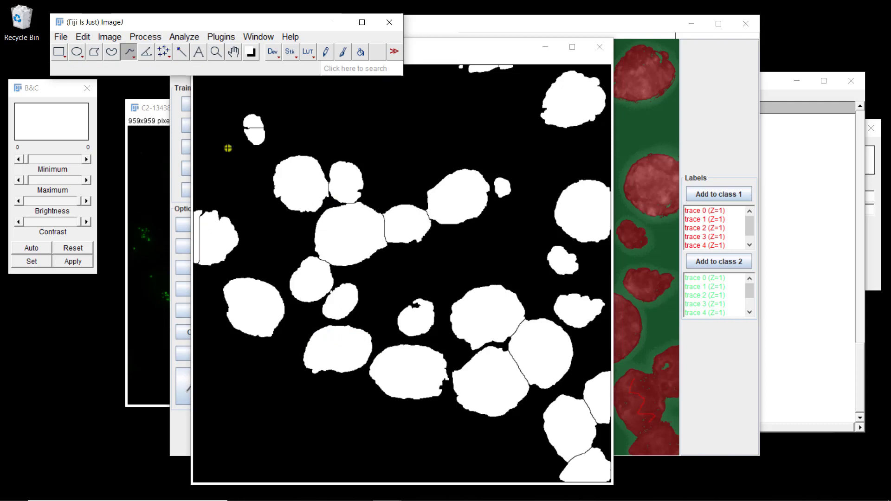
Step: Undo the last watershed and apply a binary Close operation to the nuclei mask
{"action": "key", "text": "ctrl+z"}
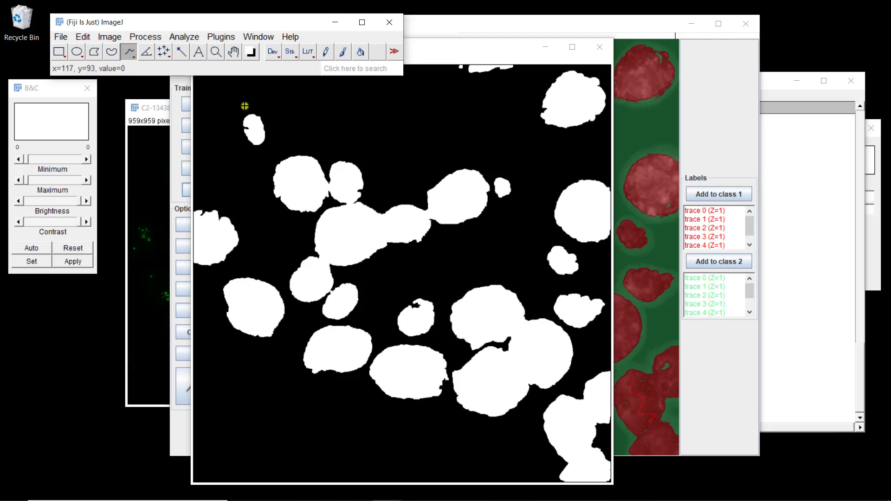
{"action": "left_click", "coordinate": [154, 39]}
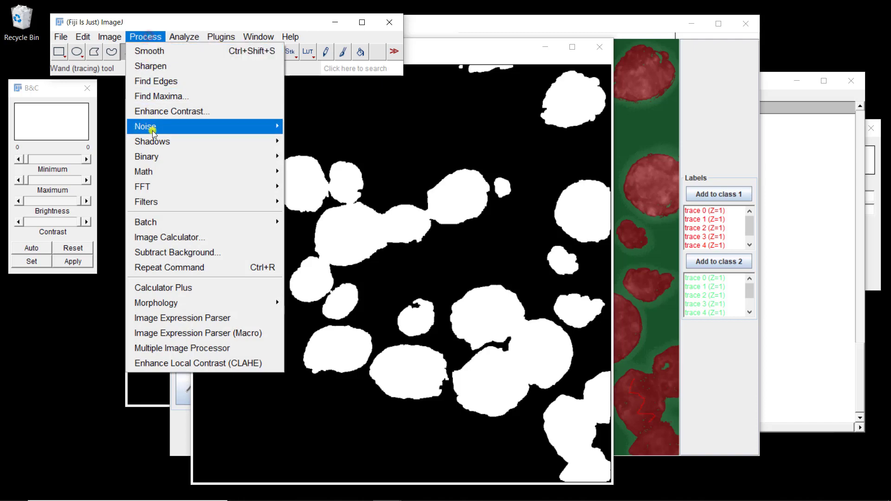
{"action": "mouse_move", "coordinate": [159, 157]}
{"action": "mouse_move", "coordinate": [166, 203]}
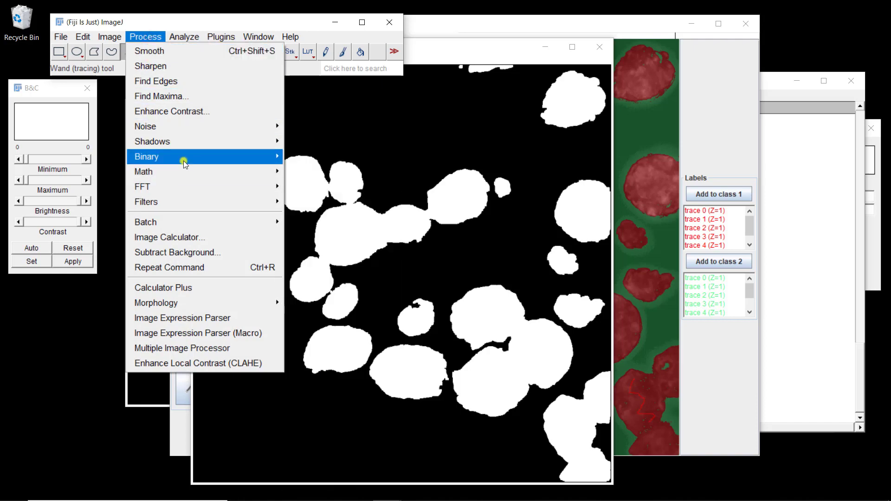
{"action": "left_click", "coordinate": [318, 237]}
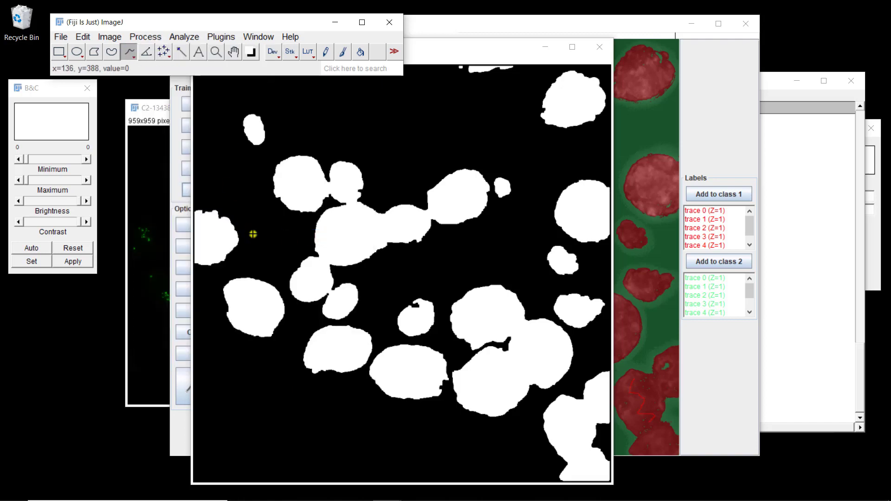
Step: Try a binary watershed on the closed nuclei mask, and undo it
{"action": "left_click", "coordinate": [154, 37]}
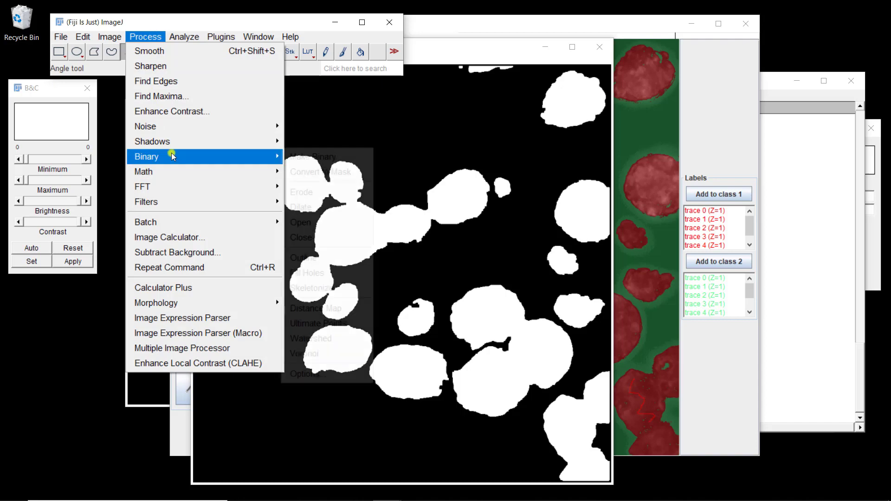
{"action": "mouse_move", "coordinate": [171, 153]}
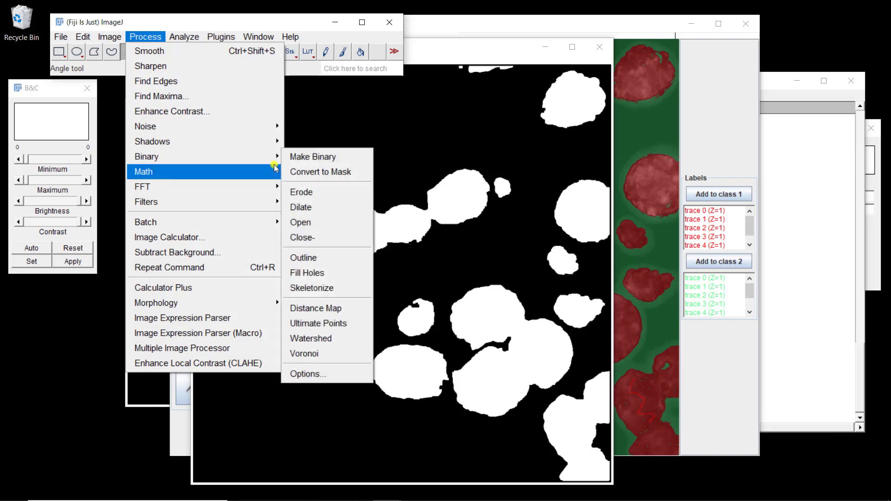
{"action": "left_click", "coordinate": [315, 344]}
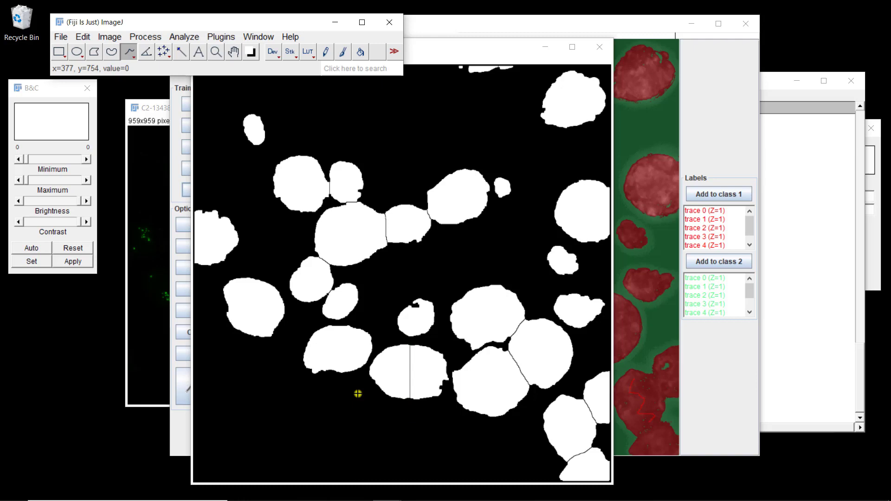
{"action": "key", "text": "ctrl+z"}
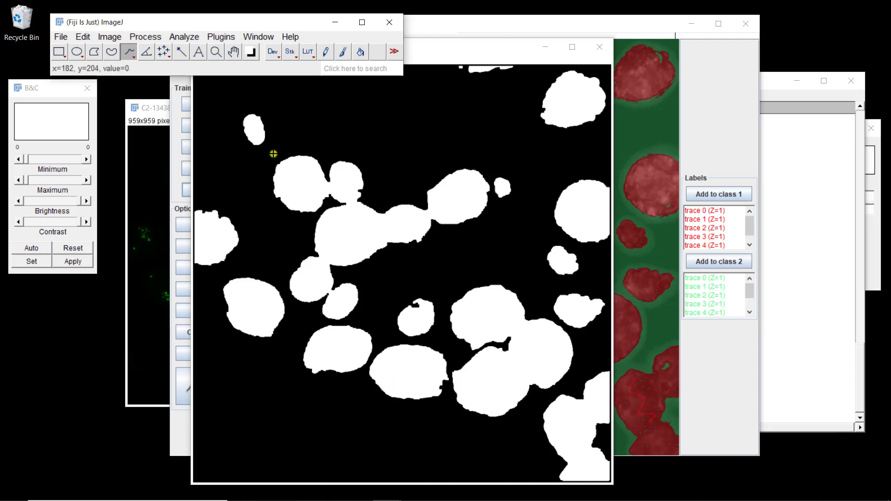
Step: Apply a binary Dilate operation to the closed nuclei mask
{"action": "left_click", "coordinate": [148, 37]}
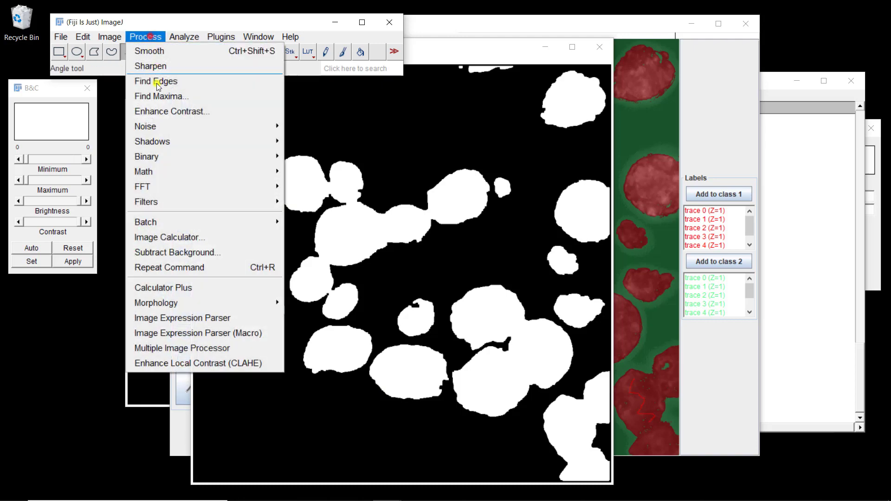
{"action": "mouse_move", "coordinate": [169, 156]}
{"action": "left_click", "coordinate": [302, 212]}
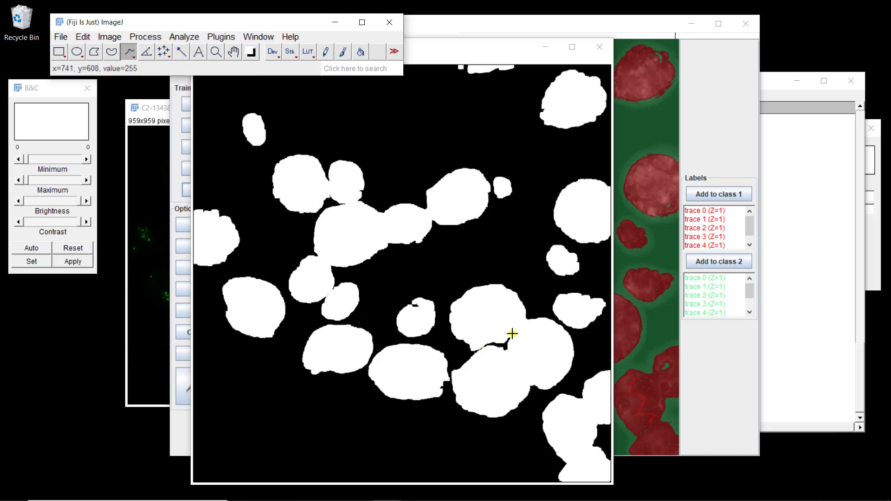
Step: Try a binary watershed on the dilated nuclei mask, and undo it
{"action": "left_click", "coordinate": [149, 37]}
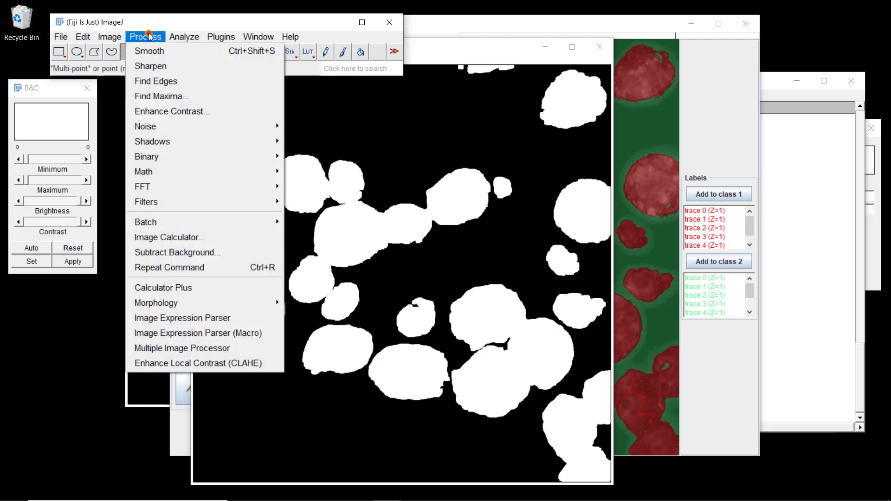
{"action": "mouse_move", "coordinate": [167, 156]}
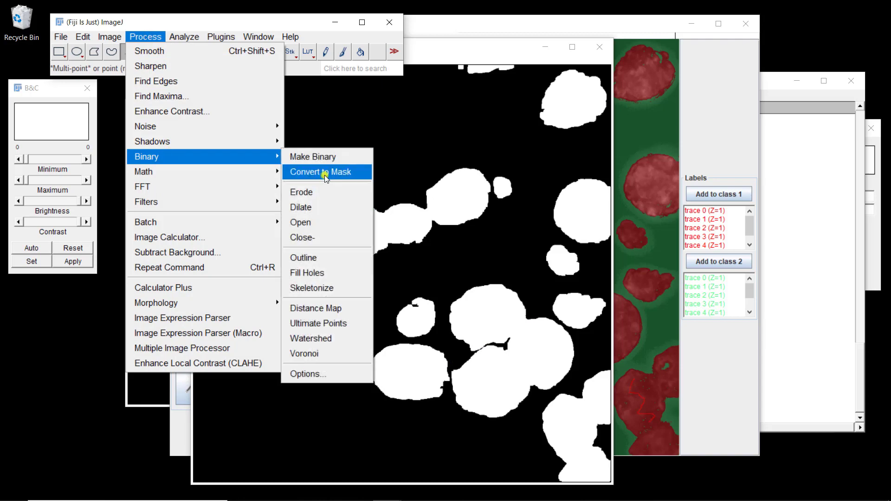
{"action": "left_click", "coordinate": [297, 338]}
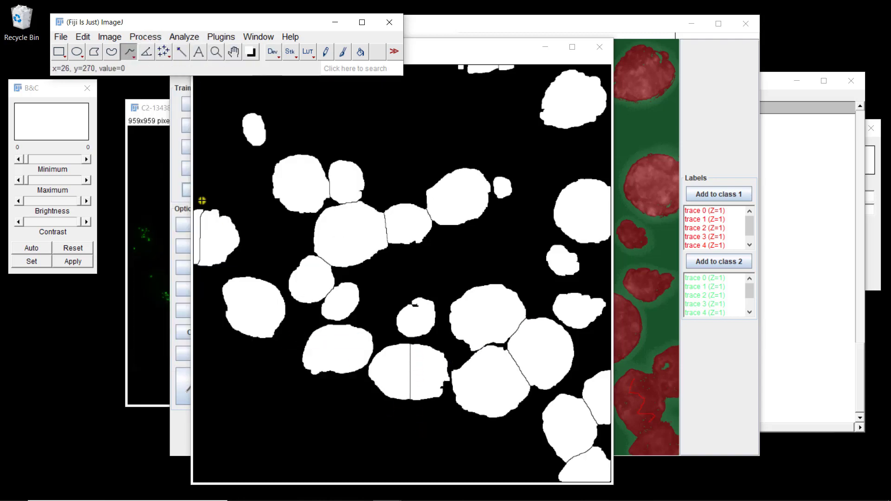
{"action": "key", "text": "ctrl+z"}
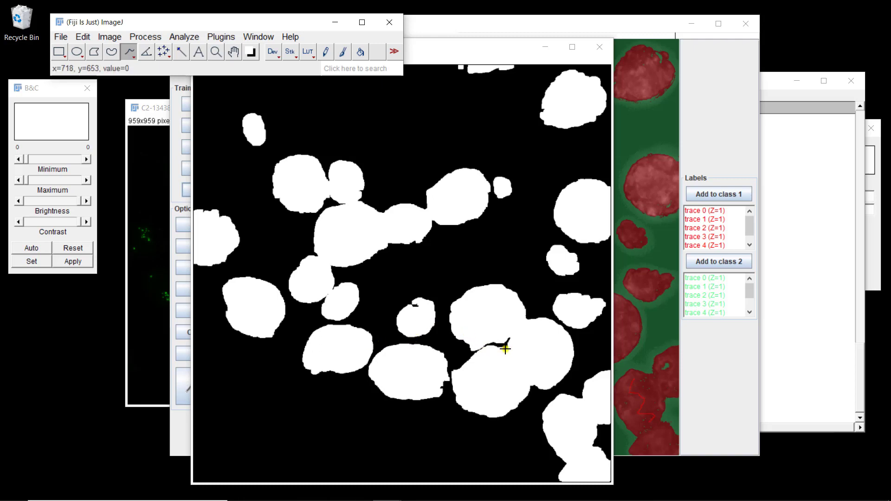
Step: Dilate the nuclei mask a second time with the existing binary settings
{"action": "left_click", "coordinate": [143, 38]}
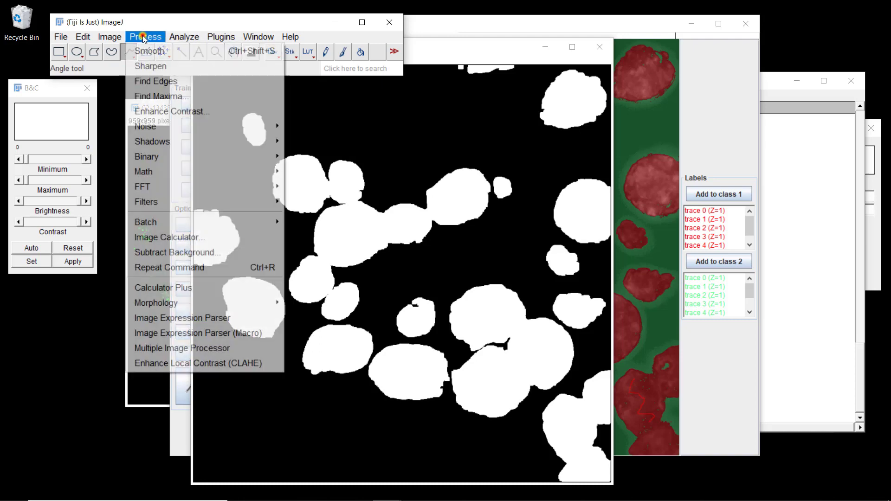
{"action": "mouse_move", "coordinate": [177, 159]}
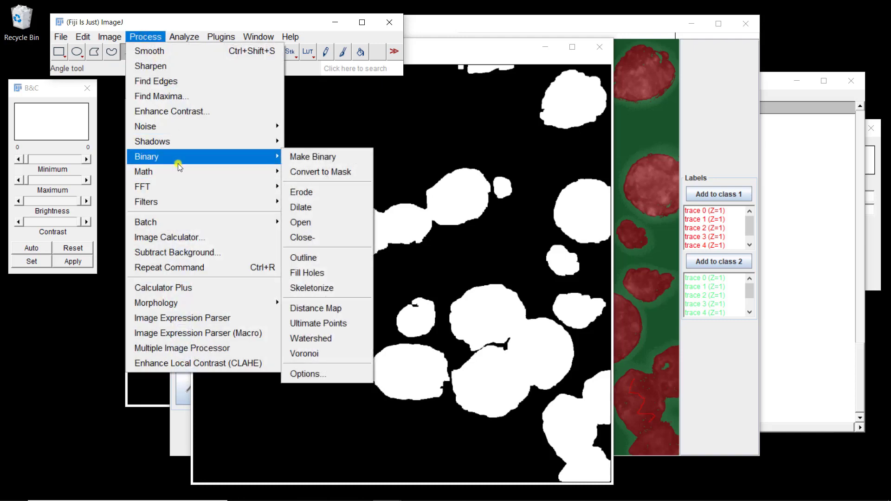
{"action": "left_click", "coordinate": [321, 208]}
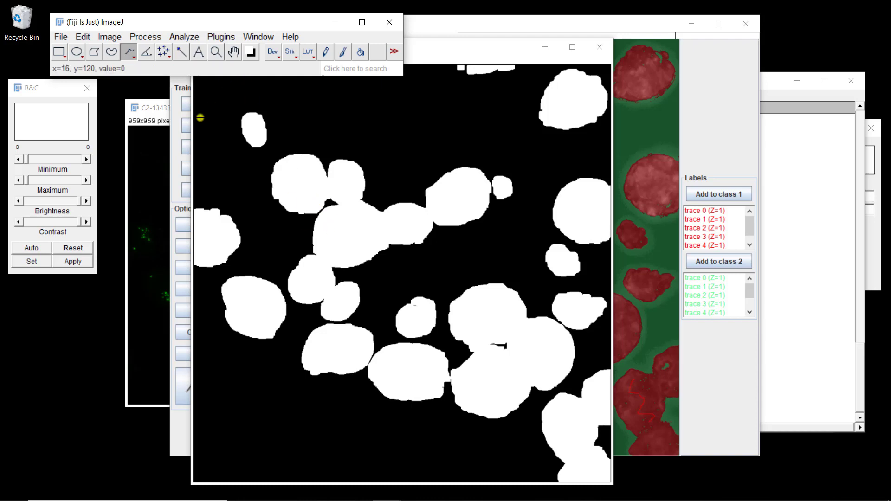
Step: Try a binary watershed on the twice-dilated nuclei mask, and undo it
{"action": "left_click", "coordinate": [143, 38]}
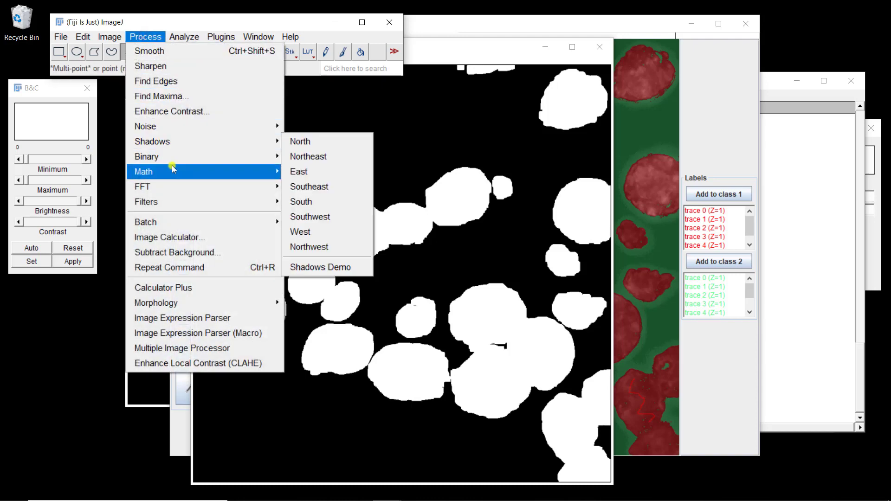
{"action": "mouse_move", "coordinate": [179, 156]}
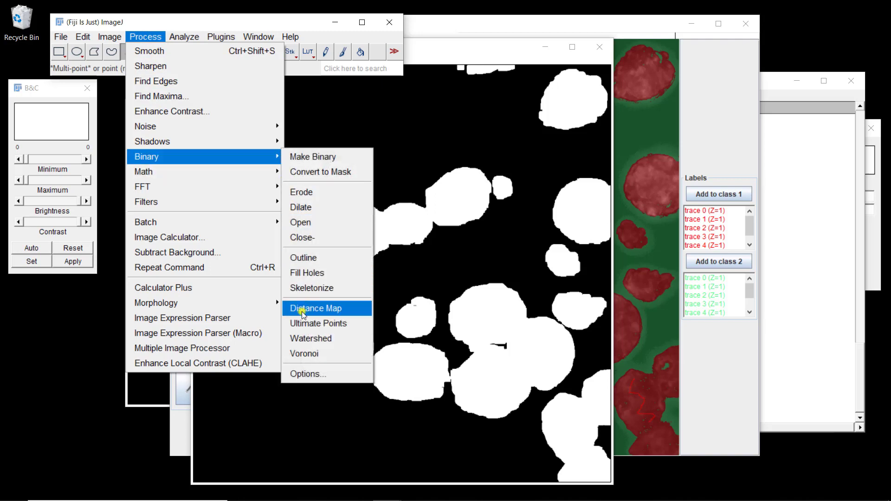
{"action": "left_click", "coordinate": [304, 338]}
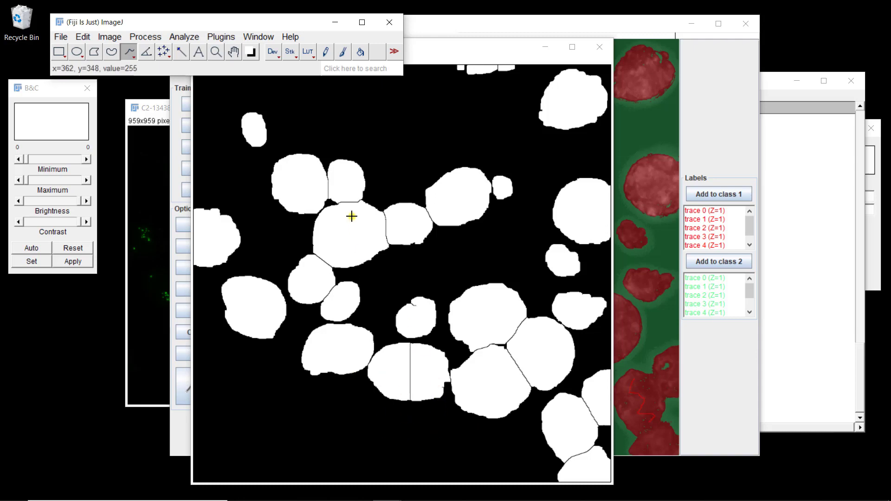
{"action": "key", "text": "ctrl+z"}
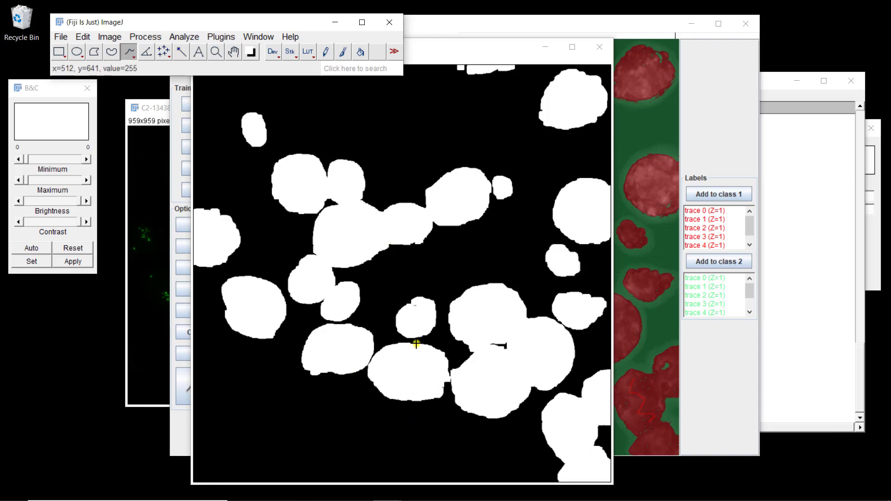
Step: Duplicate the dilated nuclei mask as "Classified image-1"
{"action": "left_click", "coordinate": [406, 361]}
{"action": "scroll", "coordinate": [406, 361], "scroll_direction": "up", "scroll_amount": 4}
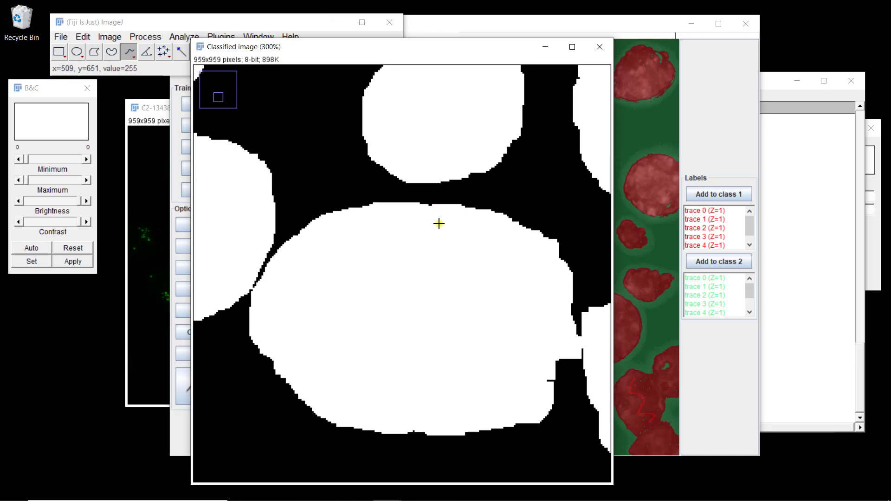
{"action": "scroll", "coordinate": [439, 224], "scroll_direction": "down", "scroll_amount": 5}
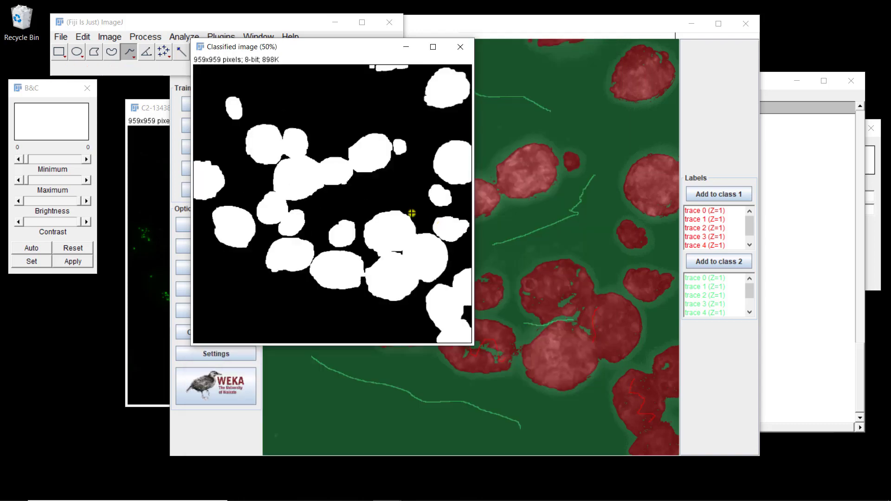
{"action": "left_click_drag", "start_coordinate": [277, 49], "coordinate": [313, 76]}
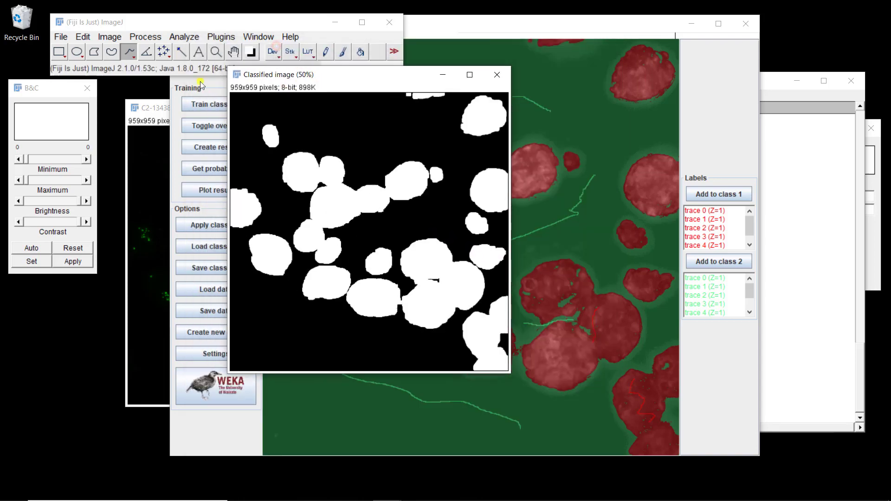
{"action": "left_click", "coordinate": [110, 37]}
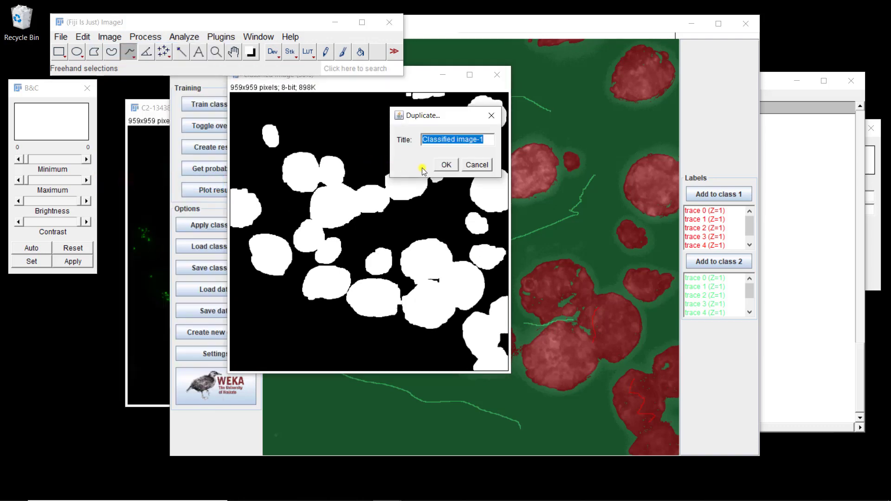
{"action": "left_click", "coordinate": [444, 166]}
Step: Convert the duplicated nuclei mask into a distance map
{"action": "left_click", "coordinate": [145, 37]}
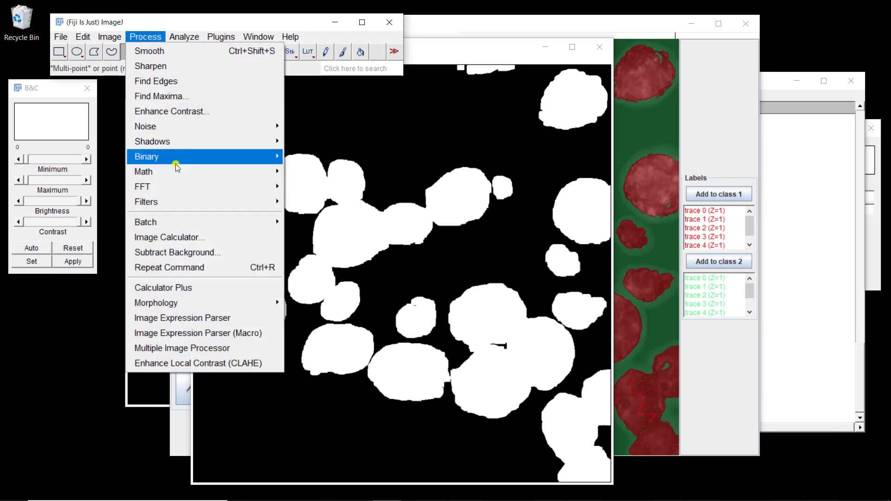
{"action": "mouse_move", "coordinate": [175, 156]}
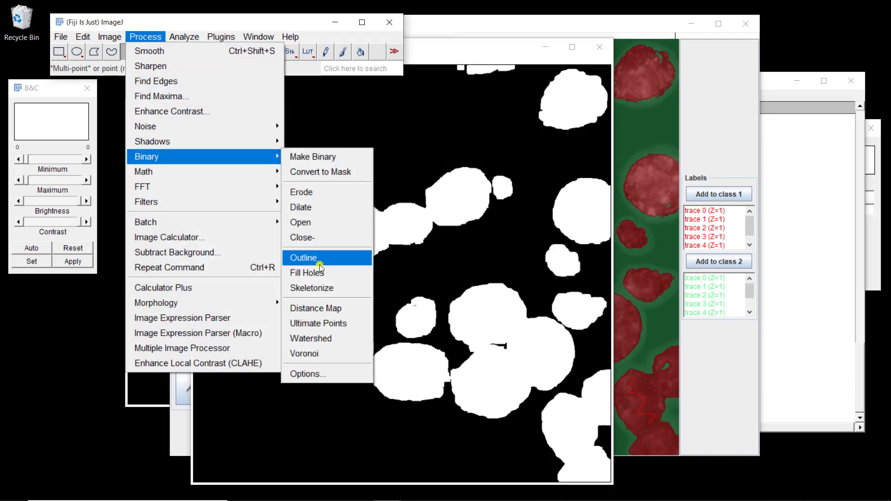
{"action": "left_click", "coordinate": [316, 309]}
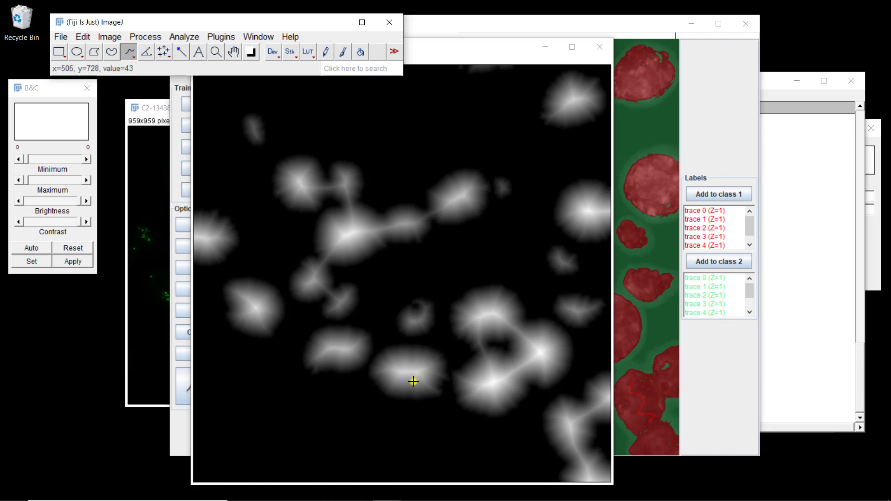
Step: Preview the distance map's local maxima as a point selection at a prominence of 10, keeping the nuclei unobstructed
{"action": "scroll", "coordinate": [414, 381], "scroll_direction": "up", "scroll_amount": 3}
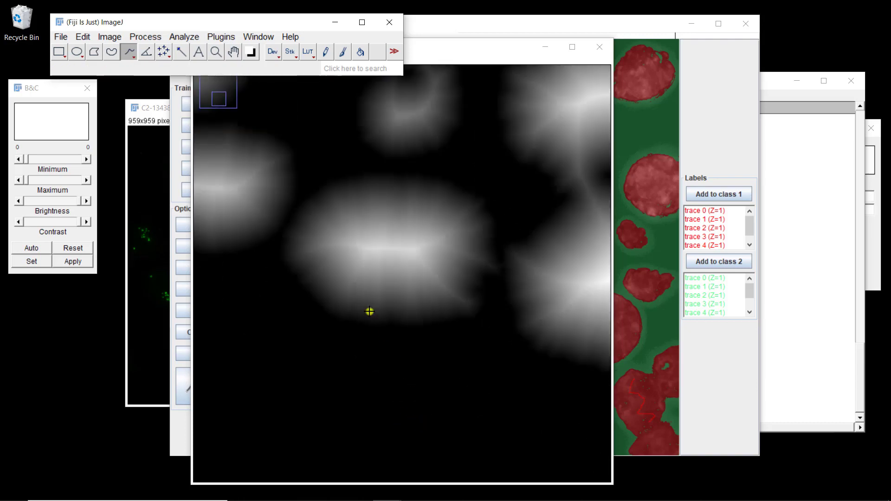
{"action": "left_click", "coordinate": [178, 37]}
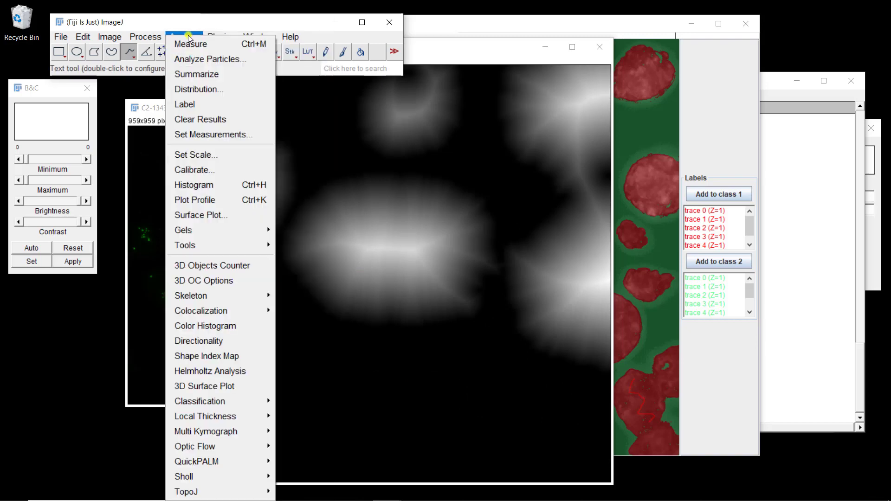
{"action": "left_click", "coordinate": [154, 40]}
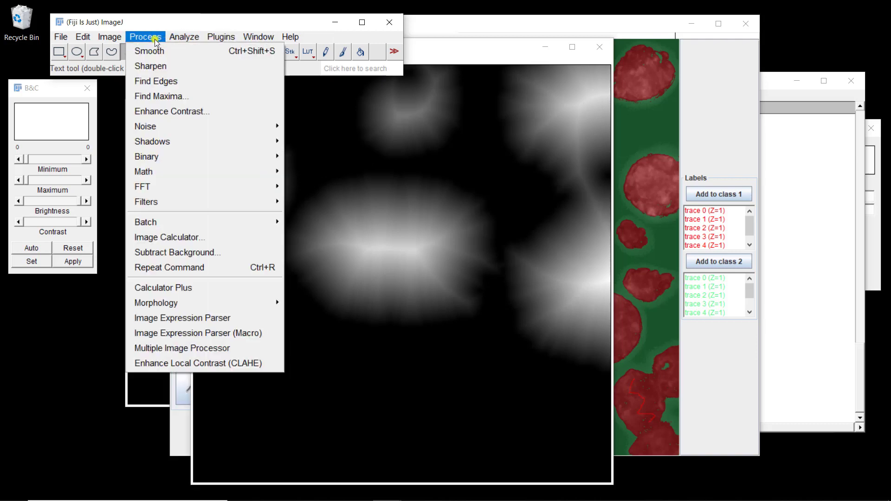
{"action": "left_click", "coordinate": [156, 95]}
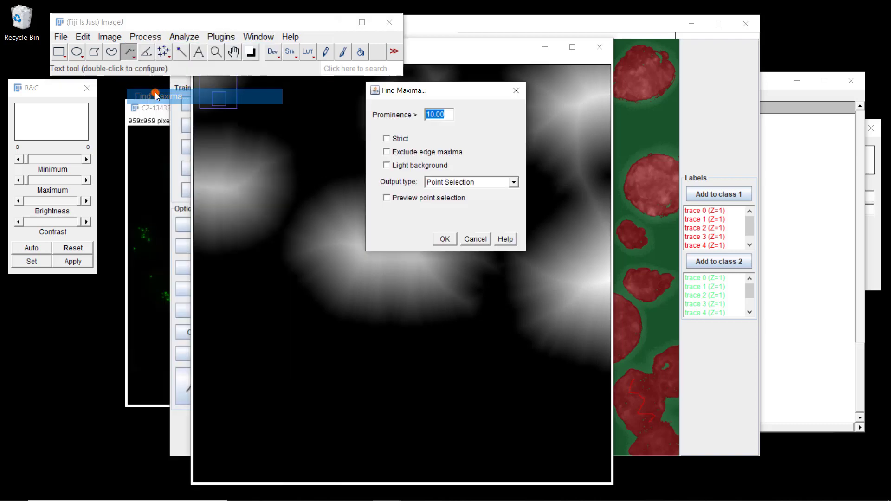
{"action": "left_click", "coordinate": [398, 199]}
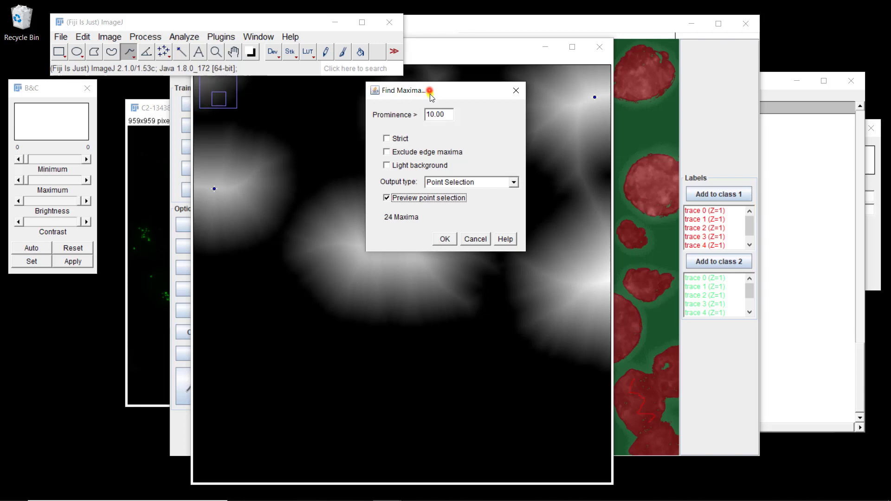
{"action": "left_click_drag", "start_coordinate": [430, 92], "coordinate": [654, 235]}
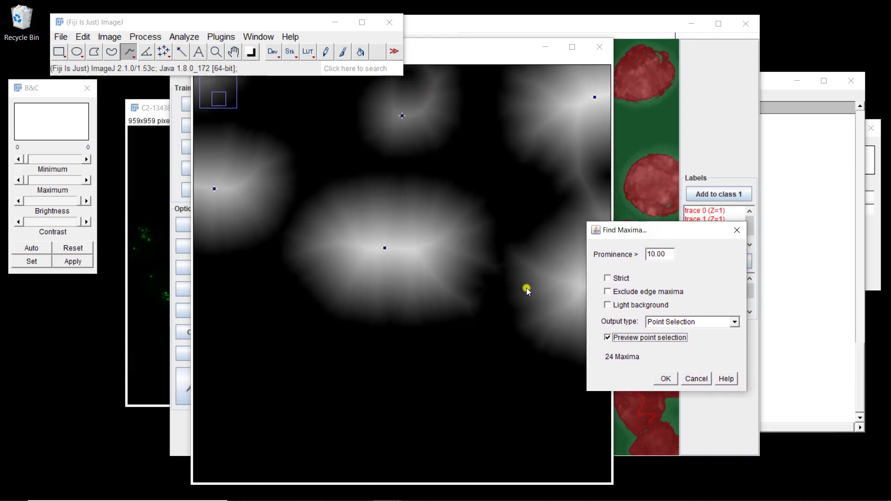
Step: Try maxima prominence values of 5, 3 and 1 on the distance map, and cancel the maxima search
{"action": "left_click", "coordinate": [662, 254]}
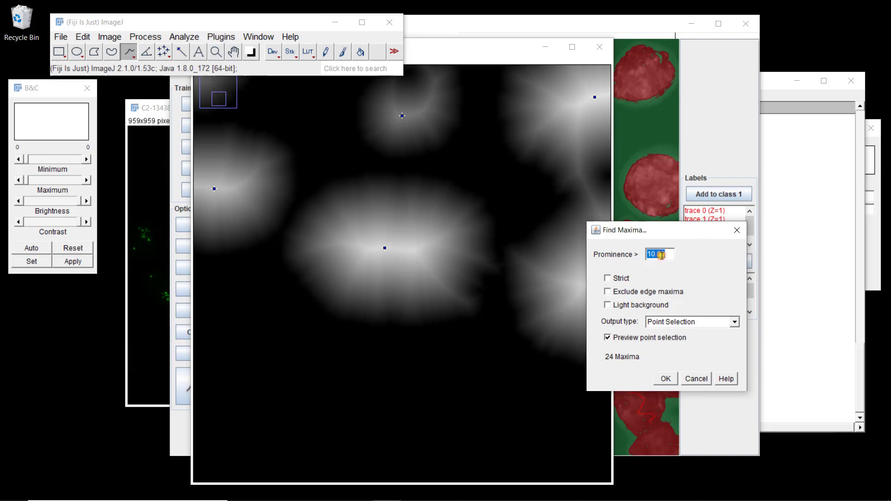
{"action": "type", "text": "5"}
{"action": "key", "text": "BackSpace"}
{"action": "type", "text": "3"}
{"action": "key", "text": "BackSpace"}
{"action": "type", "text": "1"}
{"action": "key", "text": "BackSpace"}
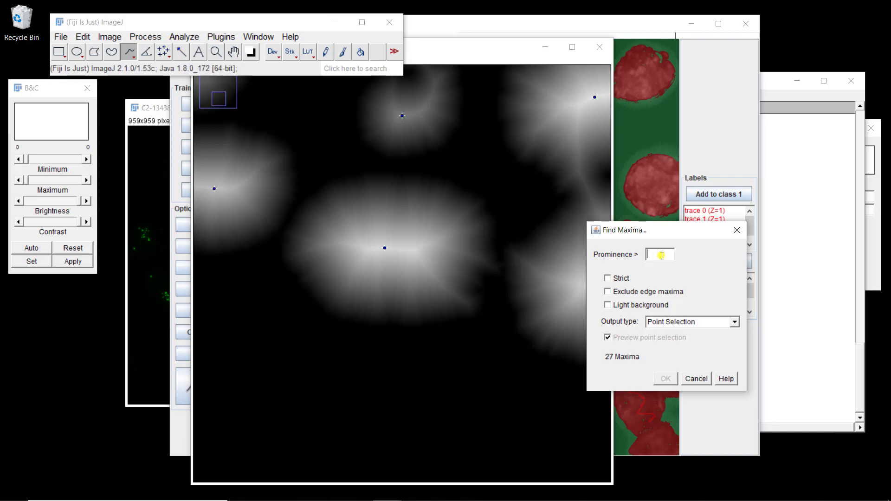
{"action": "left_click", "coordinate": [697, 378]}
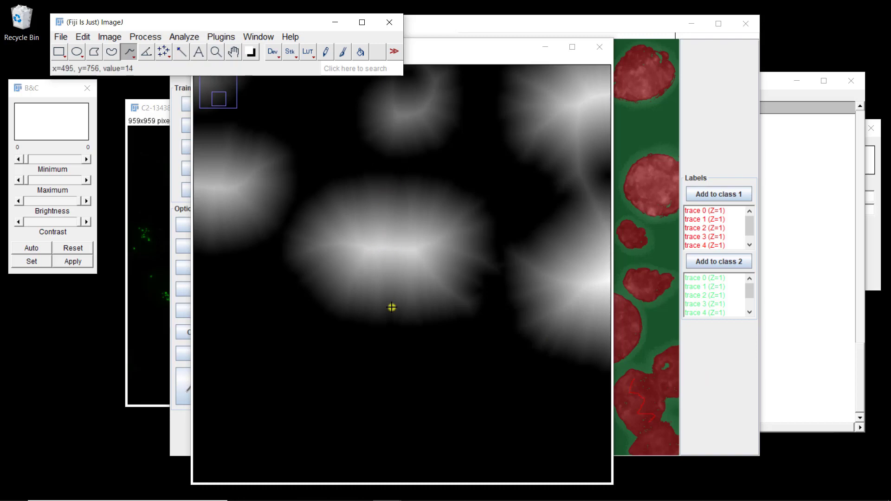
Step: Close the "Classified image-1" distance map without saving it and move the nuclei mask to an unobstructed spot
{"action": "left_click", "coordinate": [599, 47]}
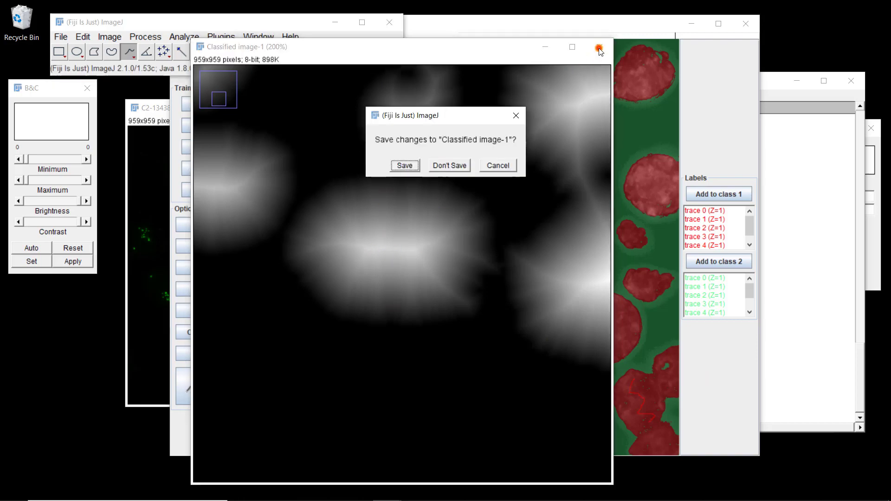
{"action": "left_click", "coordinate": [450, 166]}
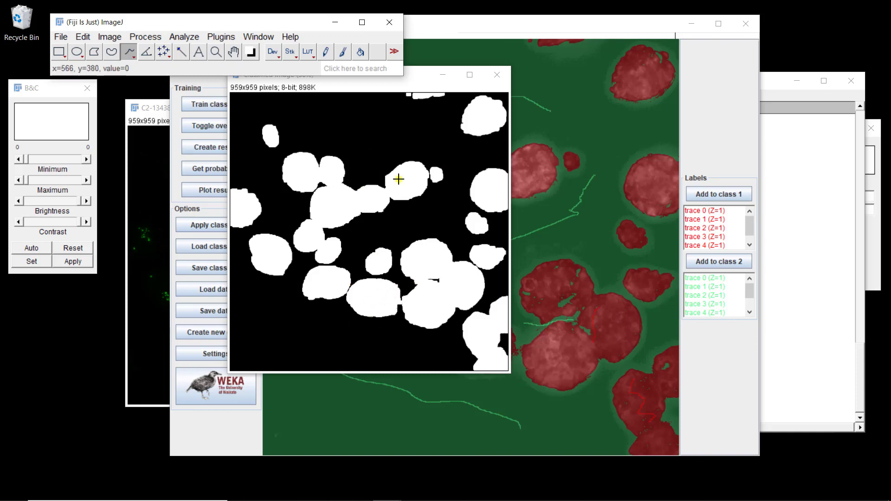
{"action": "left_click_drag", "start_coordinate": [411, 75], "coordinate": [530, 119]}
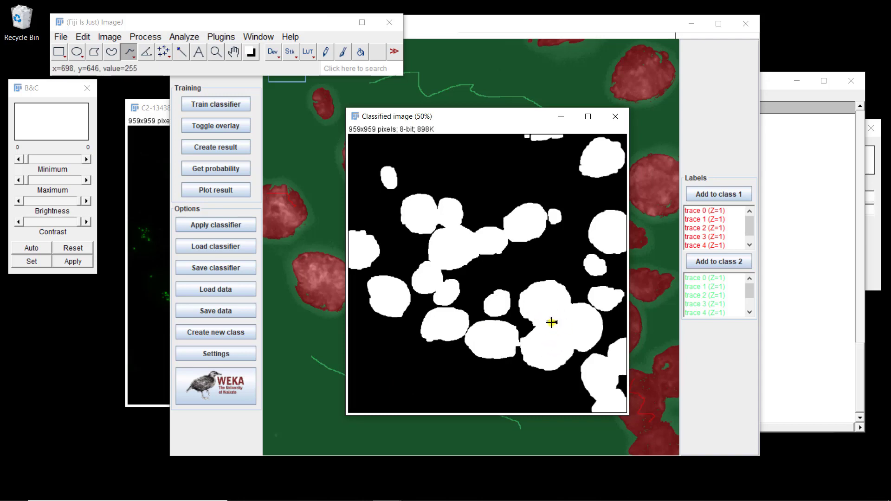
Step: Confirm the binary options with 1 iteration, count 1, black background and EDM output set to Overwrite
{"action": "left_click", "coordinate": [139, 38]}
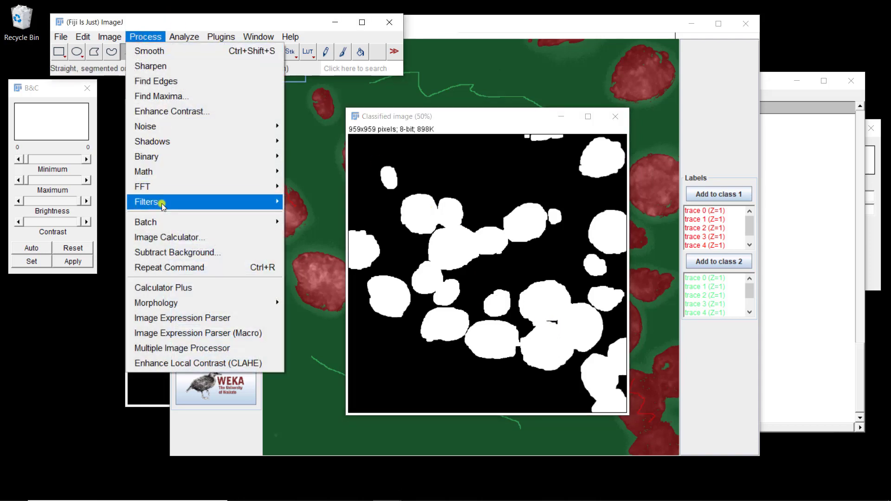
{"action": "mouse_move", "coordinate": [160, 203]}
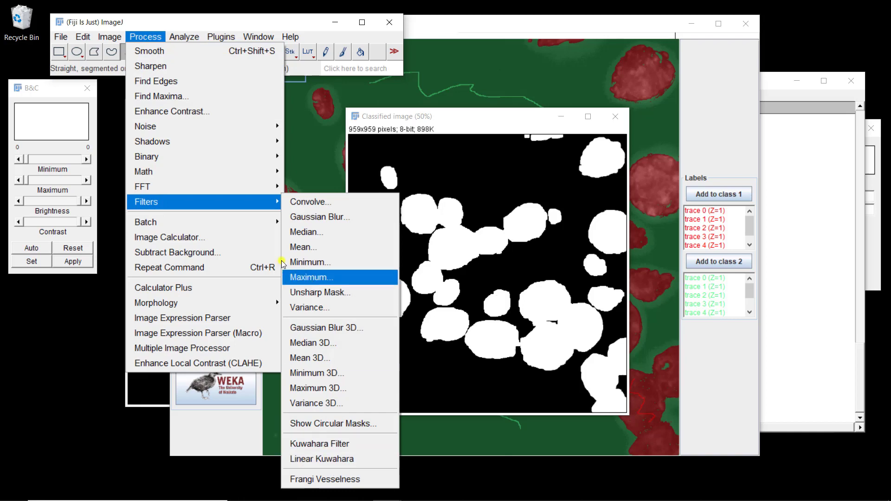
{"action": "mouse_move", "coordinate": [243, 159]}
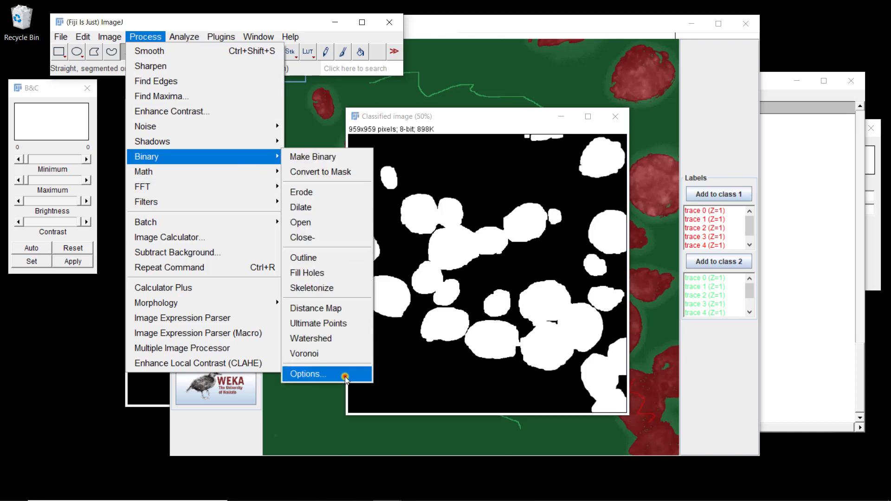
{"action": "left_click", "coordinate": [345, 375]}
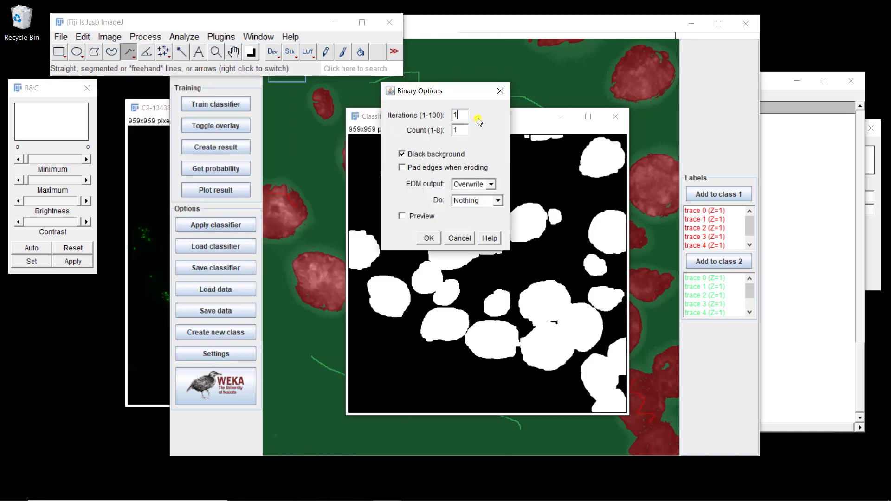
{"action": "left_click", "coordinate": [428, 237]}
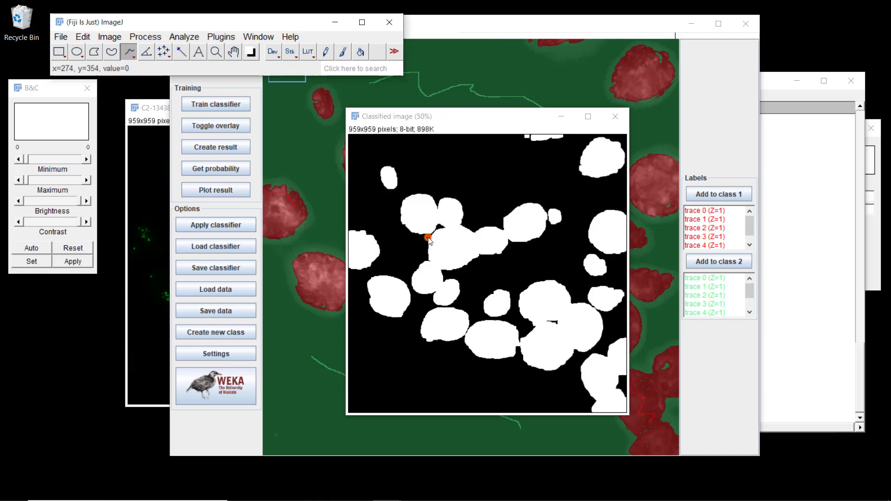
Step: Dilate the nuclei mask once more to shrink the small gap inside the nuclei cluster
{"action": "left_click", "coordinate": [145, 36]}
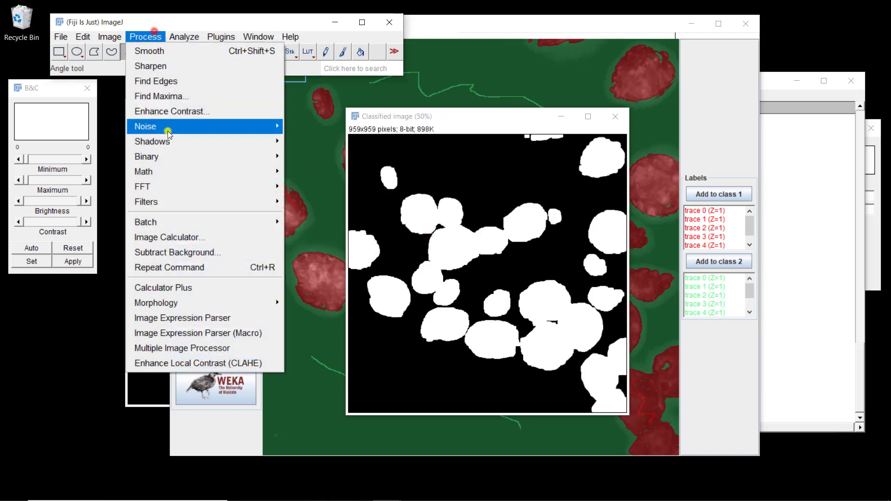
{"action": "mouse_move", "coordinate": [173, 170]}
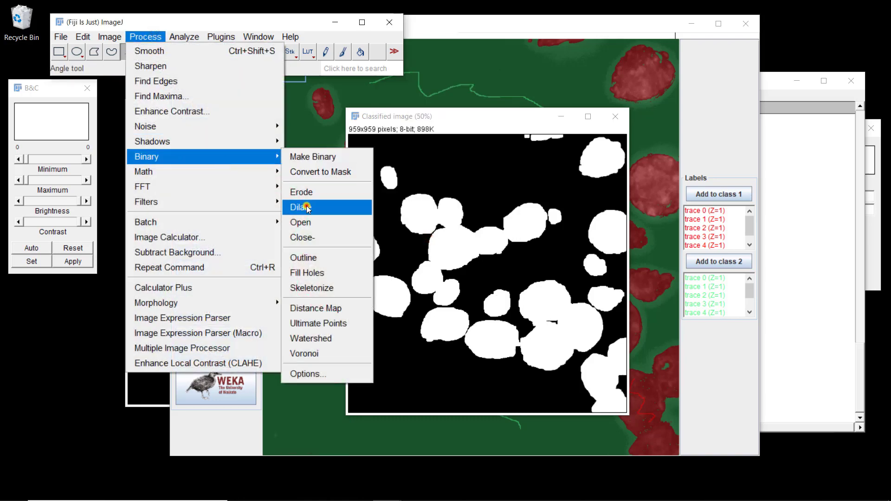
{"action": "left_click", "coordinate": [308, 207]}
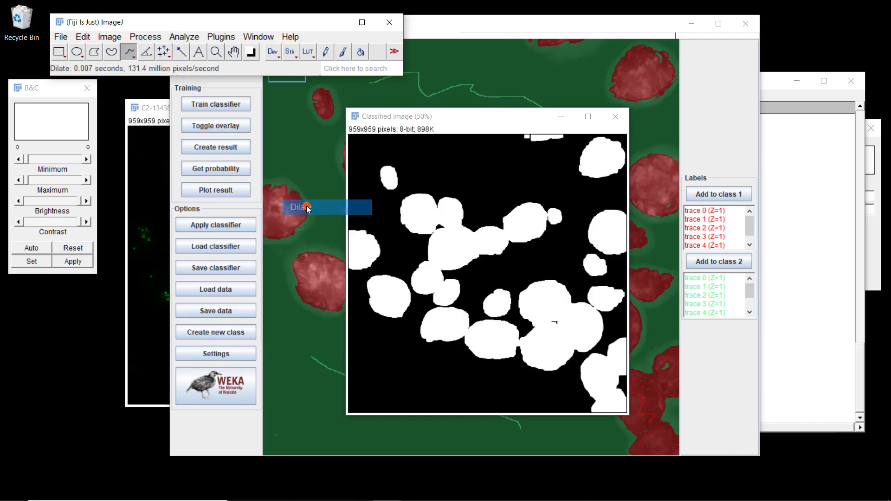
Step: Separate the touching nuclei in the dilated mask with a binary watershed and enlarge the mask to 75% for inspection
{"action": "left_click", "coordinate": [147, 46]}
{"action": "left_click", "coordinate": [148, 39]}
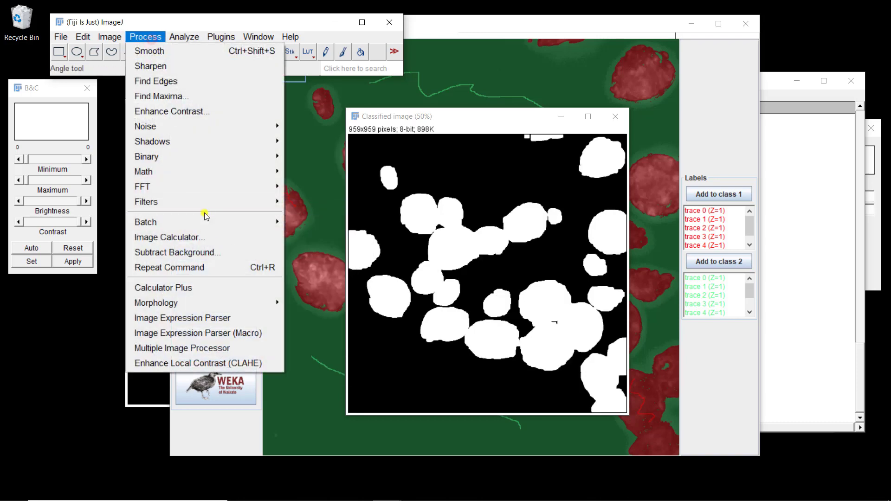
{"action": "mouse_move", "coordinate": [221, 163]}
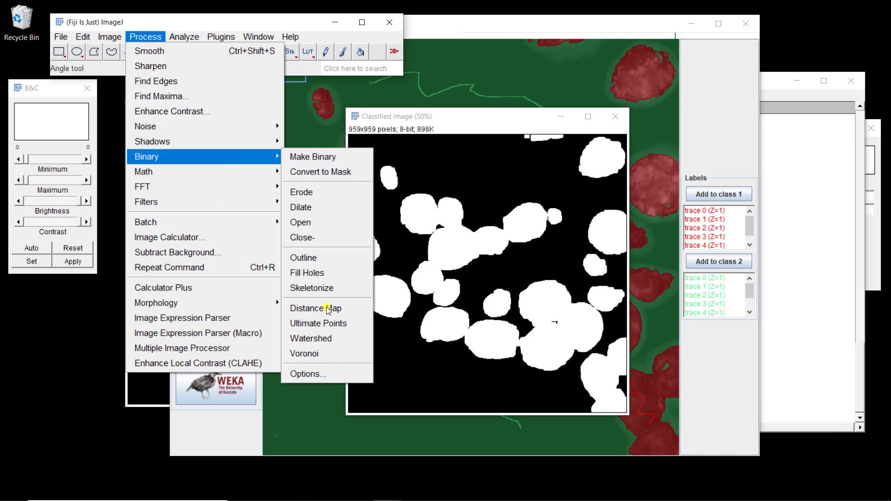
{"action": "left_click", "coordinate": [317, 344]}
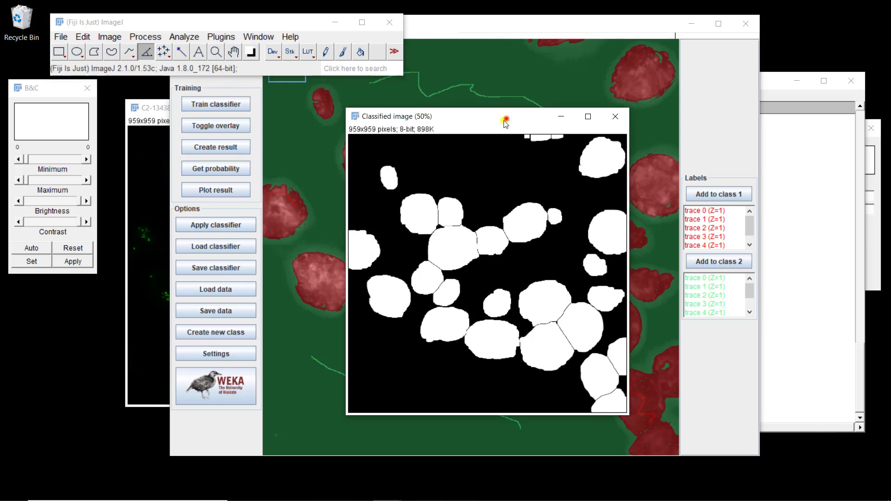
{"action": "left_click_drag", "start_coordinate": [507, 121], "coordinate": [379, 54]}
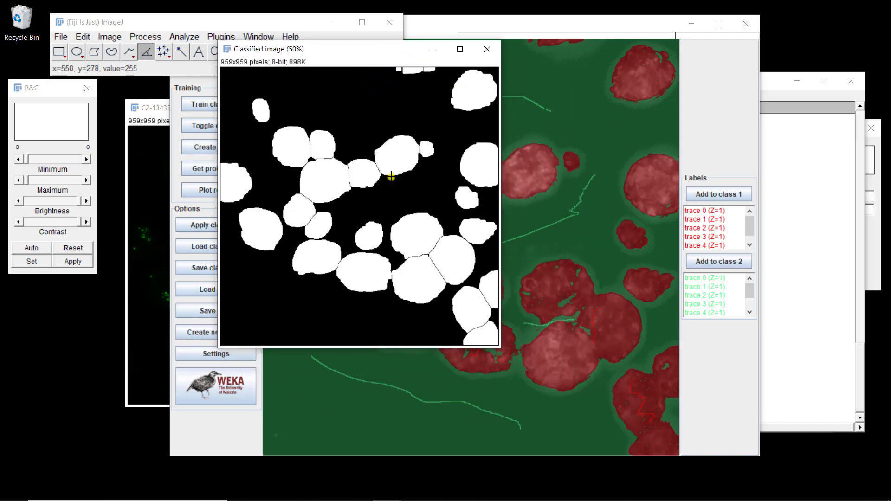
{"action": "key", "text": "plus"}
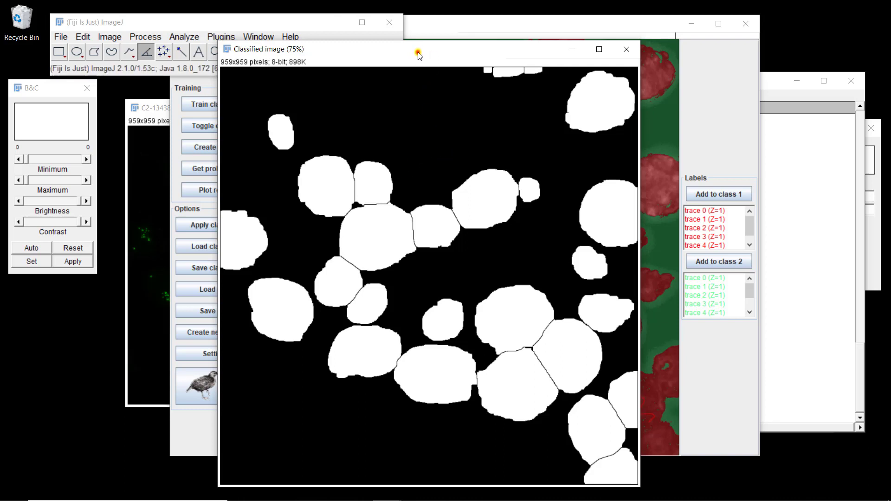
{"action": "left_click_drag", "start_coordinate": [417, 52], "coordinate": [390, 42]}
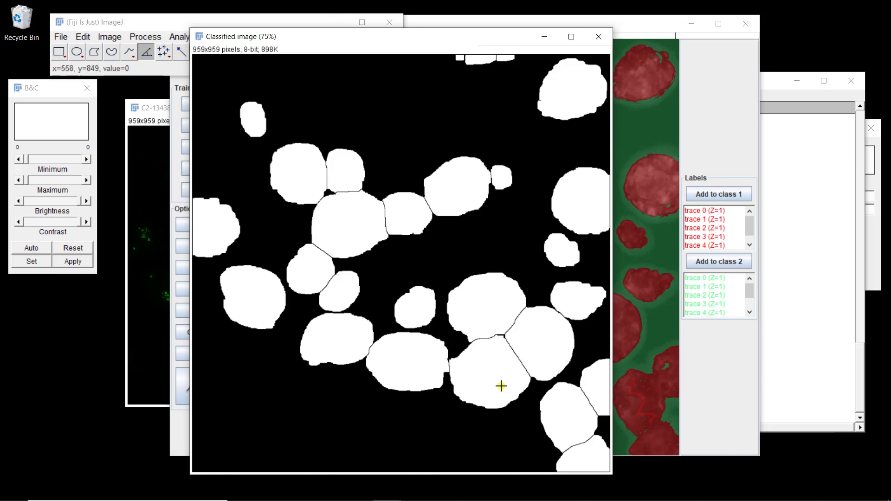
Step: Close the Trainable Weka Segmentation window and the C3-13438.tif nuclei image, keeping the separated mask open to one side
{"action": "left_click", "coordinate": [727, 106]}
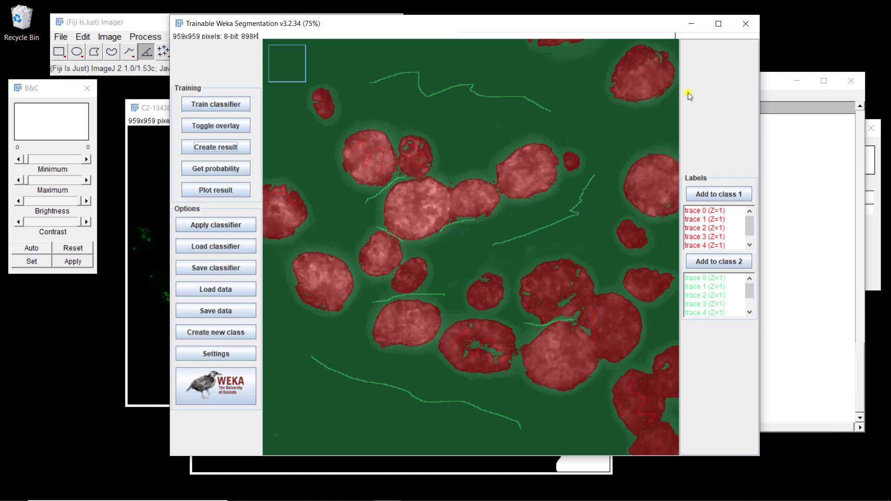
{"action": "left_click", "coordinate": [745, 24]}
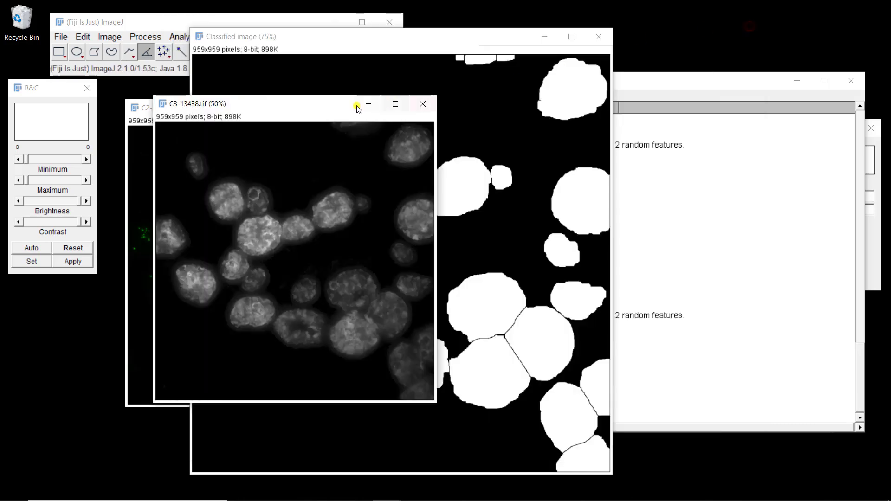
{"action": "left_click", "coordinate": [454, 39]}
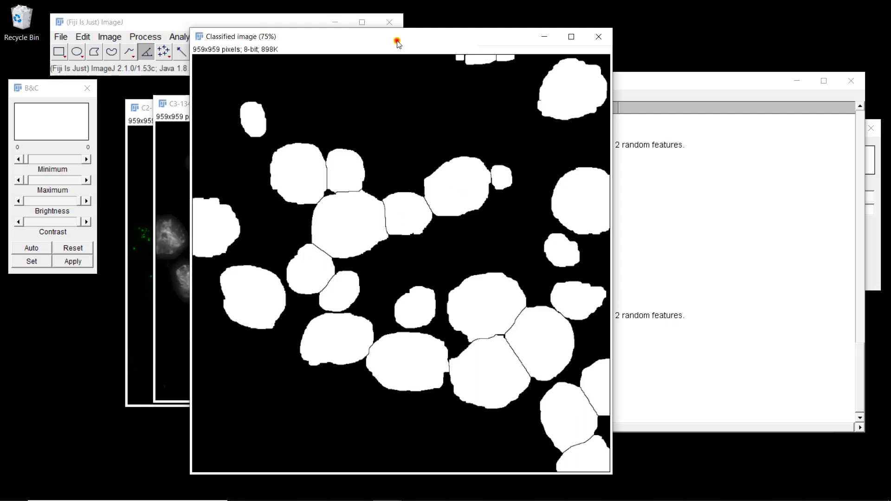
{"action": "left_click_drag", "start_coordinate": [398, 43], "coordinate": [639, 30]}
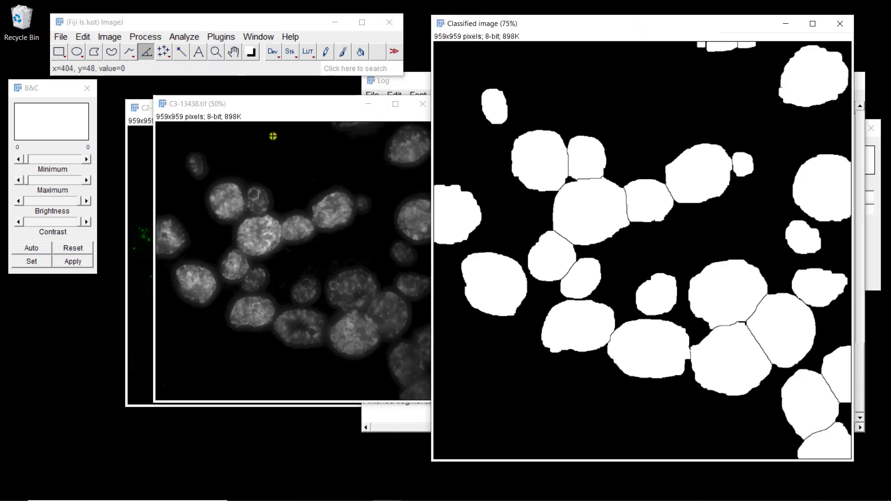
{"action": "left_click", "coordinate": [423, 104]}
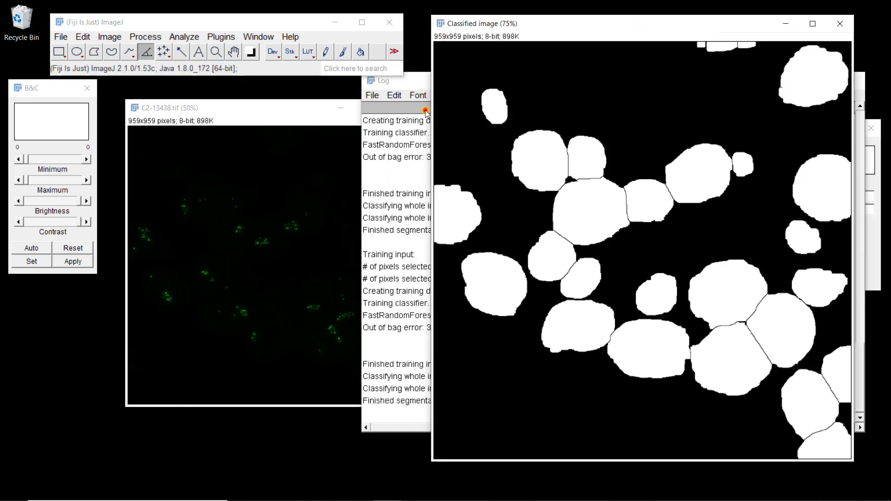
Step: Try a MaxEntropy threshold with dark background on the green-channel image C2-13438.tif, and reset it
{"action": "left_click", "coordinate": [286, 108]}
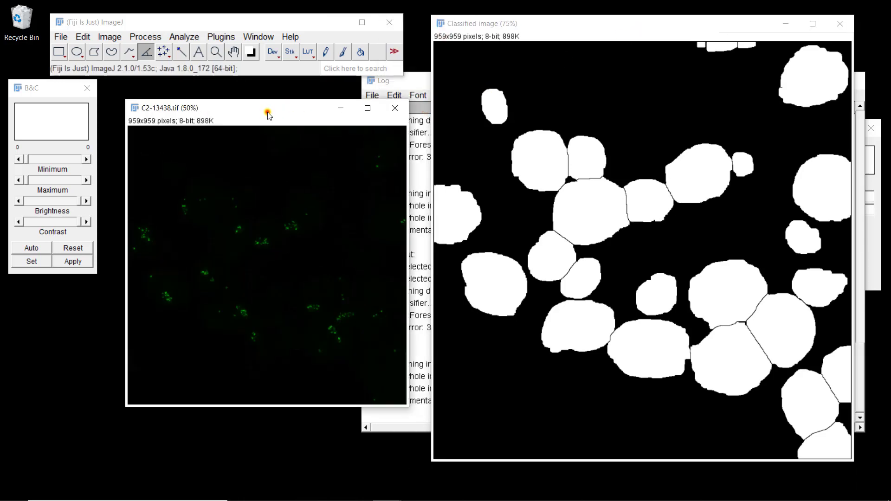
{"action": "left_click_drag", "start_coordinate": [267, 113], "coordinate": [590, 116]}
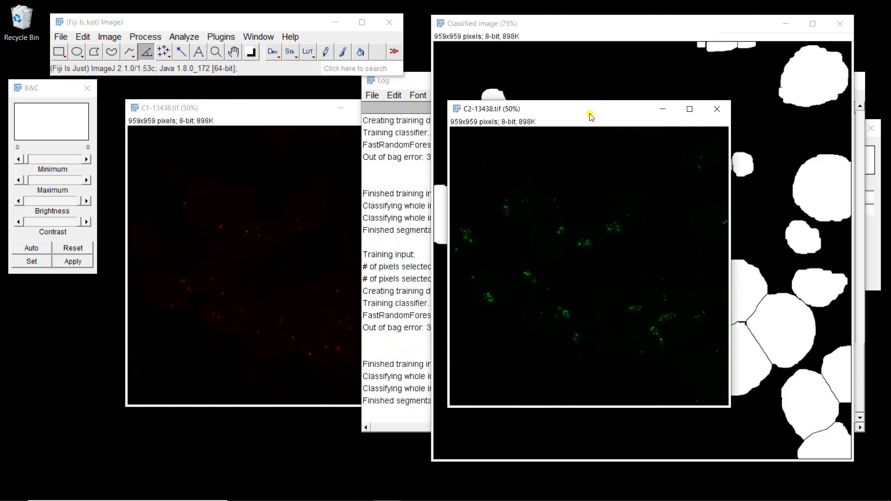
{"action": "left_click", "coordinate": [111, 38]}
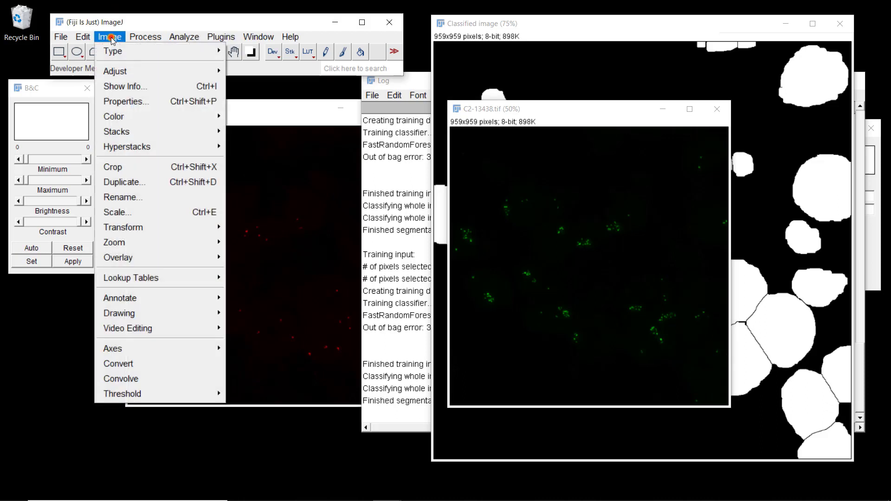
{"action": "mouse_move", "coordinate": [121, 71]}
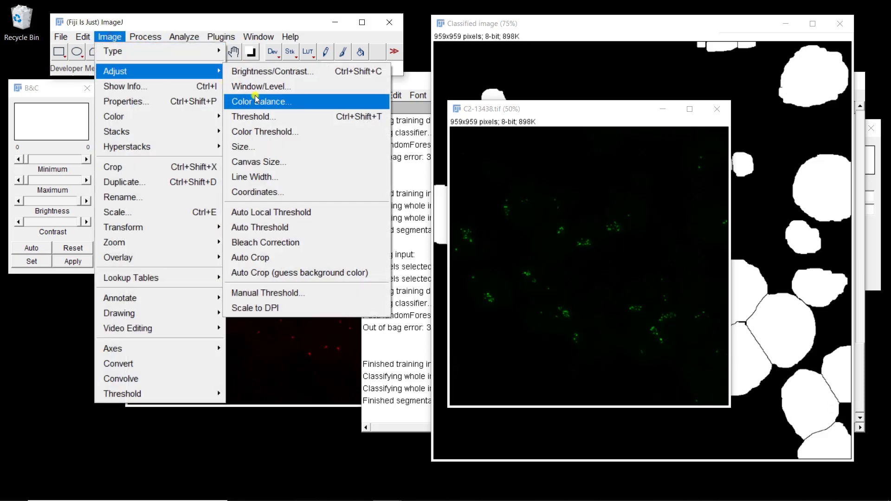
{"action": "left_click", "coordinate": [262, 119]}
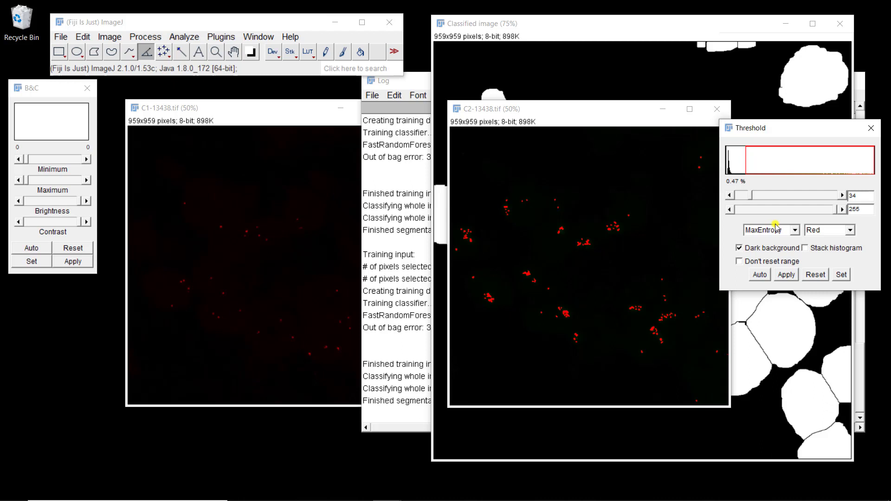
{"action": "left_click", "coordinate": [815, 274]}
{"action": "left_click", "coordinate": [573, 113]}
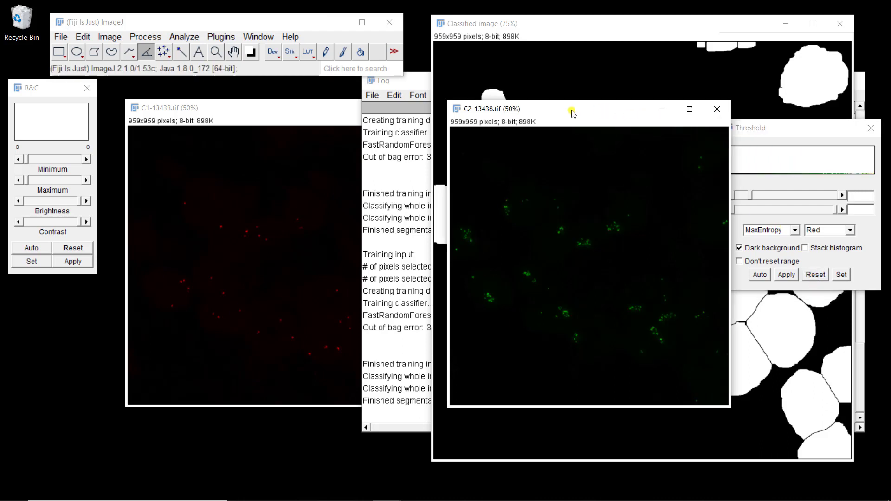
{"action": "right_click", "coordinate": [568, 114]}
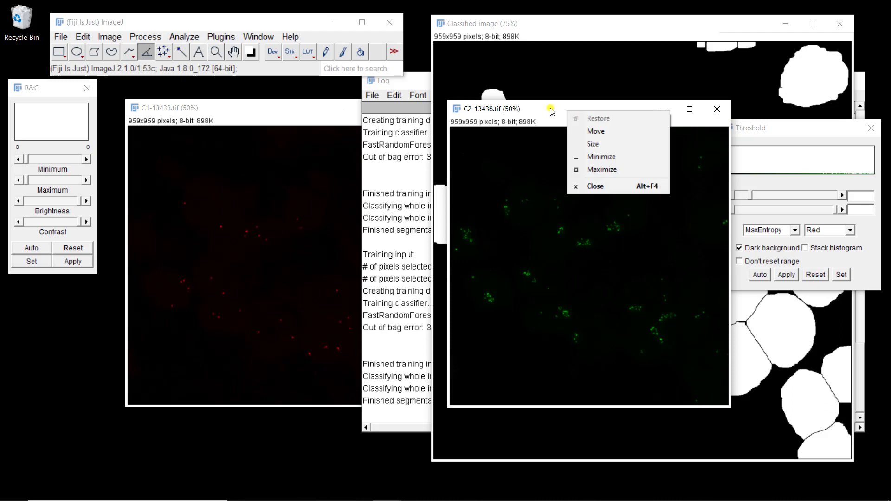
{"action": "left_click", "coordinate": [550, 111]}
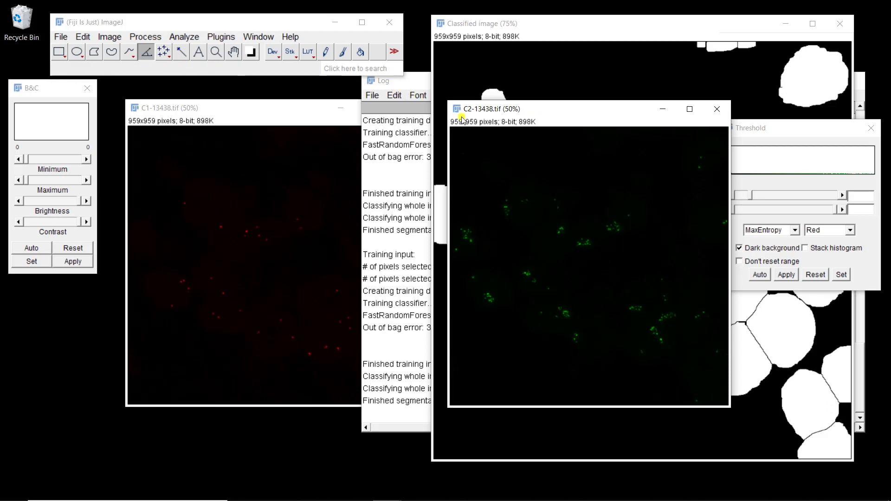
Step: Save the separated nuclei mask as a TIFF named masks in ImageExamples, and quit Fiji without saving changes to C3-13438-1.tif
{"action": "left_click", "coordinate": [561, 29]}
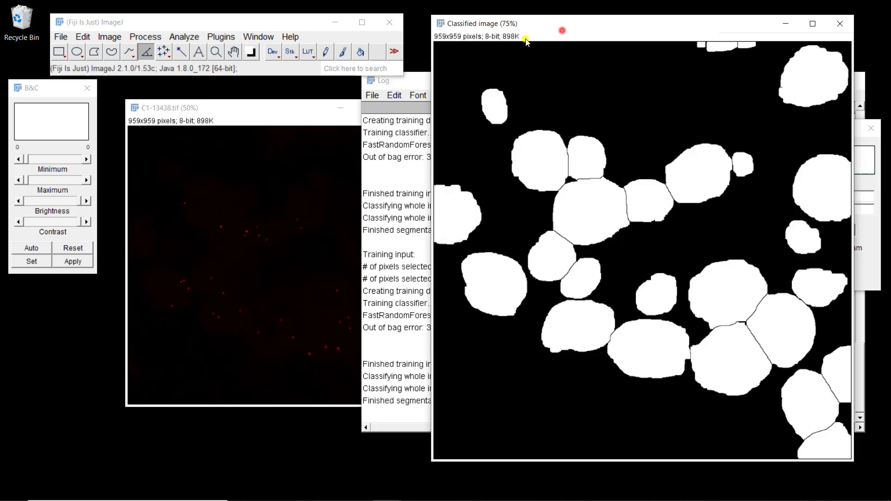
{"action": "left_click", "coordinate": [62, 37]}
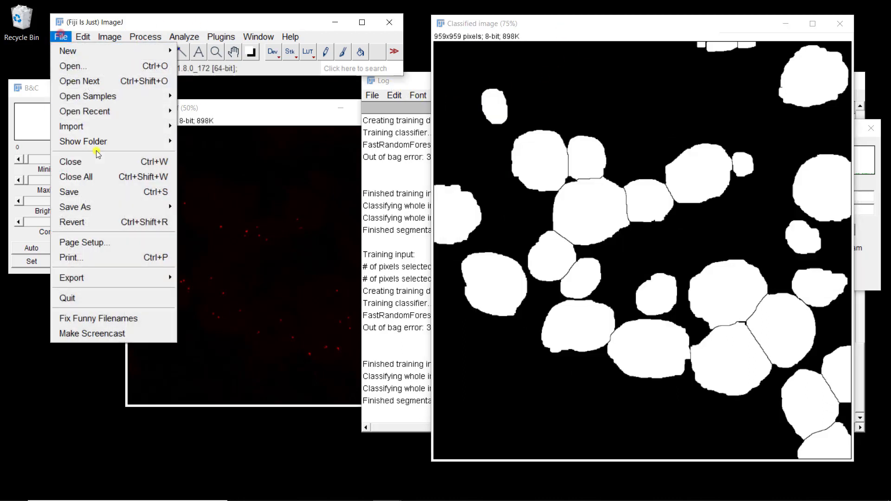
{"action": "mouse_move", "coordinate": [84, 215]}
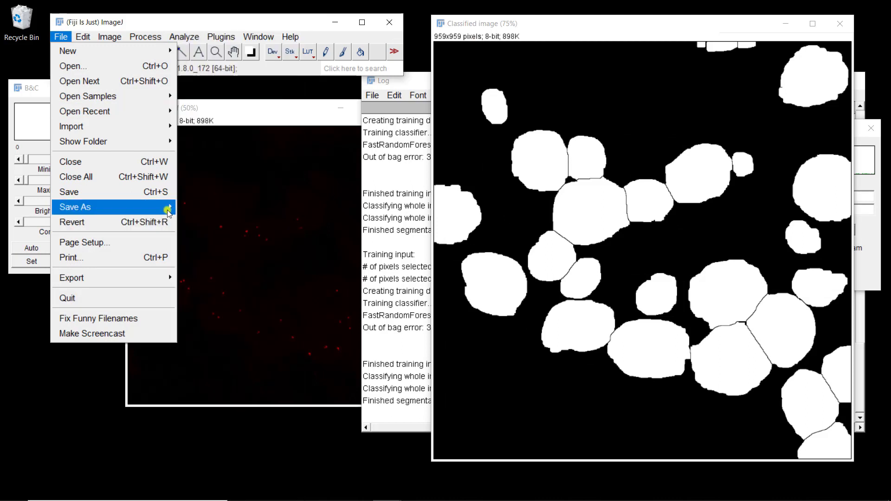
{"action": "mouse_move", "coordinate": [163, 207]}
{"action": "left_click", "coordinate": [232, 27]}
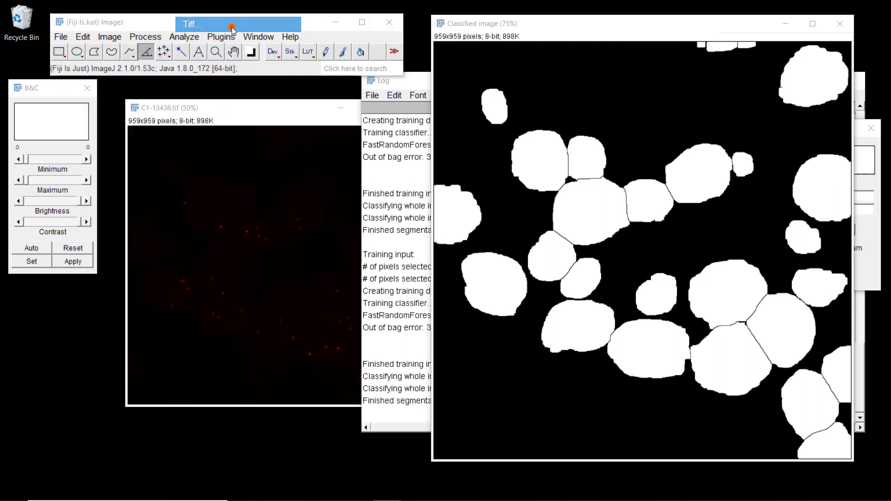
{"action": "type", "text": "masks"}
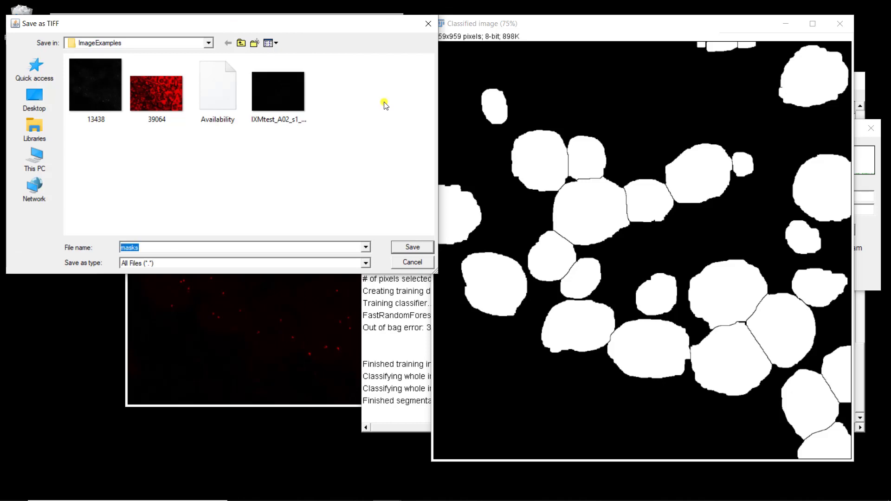
{"action": "key", "text": "Return"}
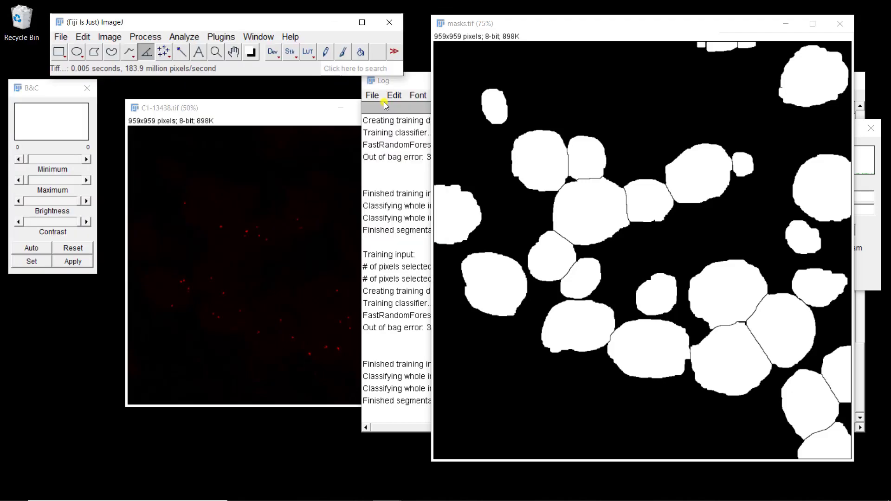
{"action": "left_click", "coordinate": [390, 23]}
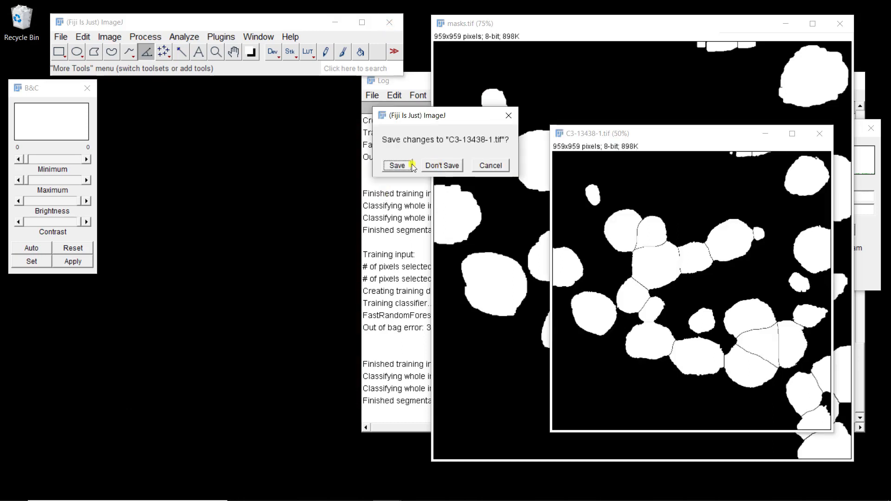
{"action": "left_click", "coordinate": [436, 166]}
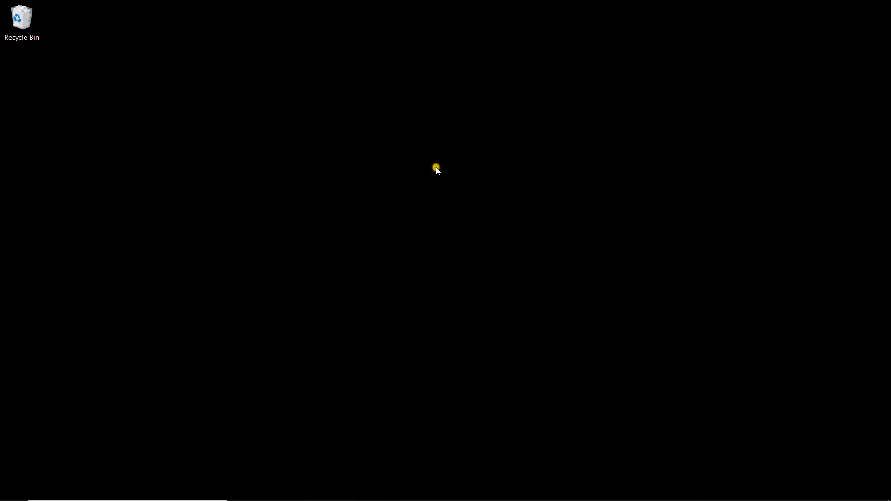
Step: Switch to Microsoft Edge, download LoG3D.zip from EPFL's LoG 3D plugin page, and close the browser
{"action": "mouse_move", "coordinate": [358, 497]}
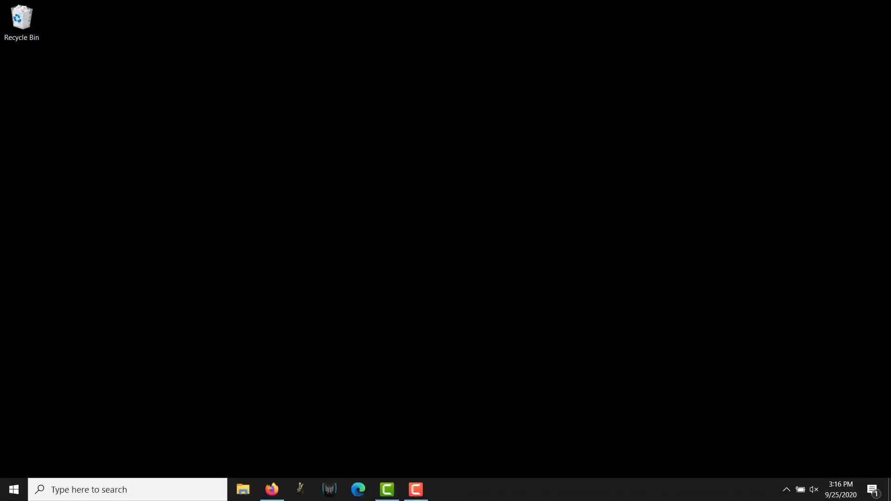
{"action": "left_click", "coordinate": [350, 490]}
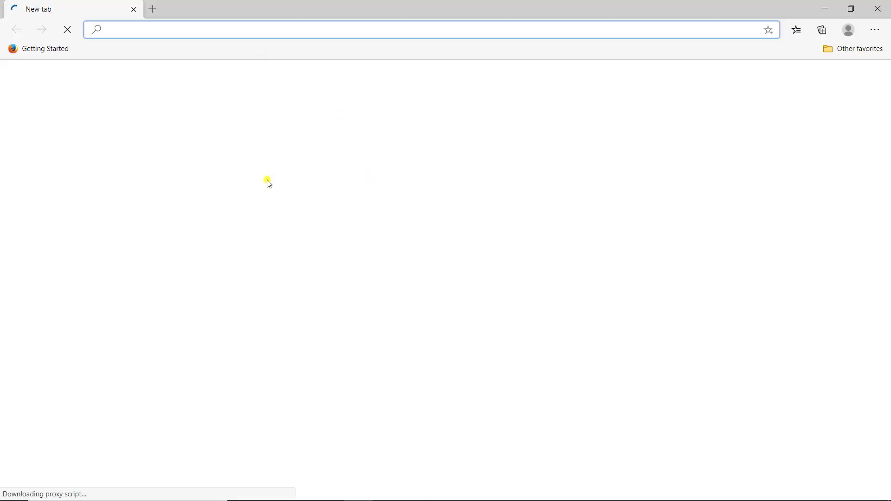
{"action": "type", "text": "log"}
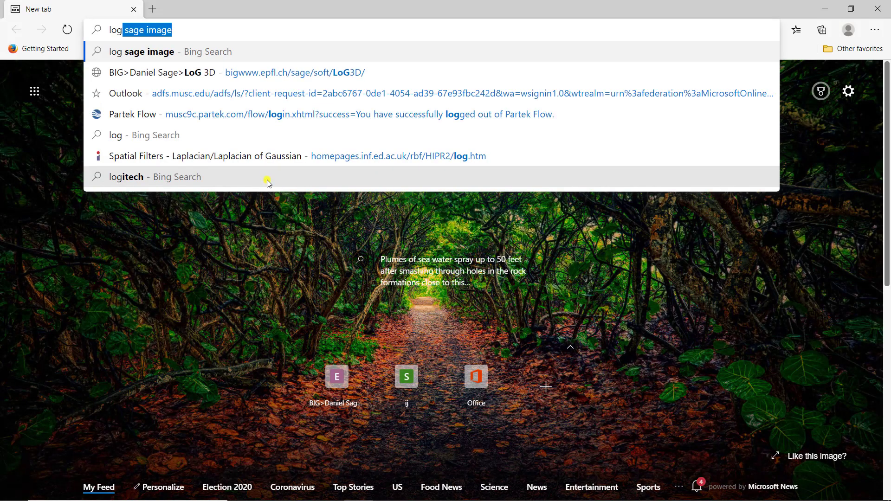
{"action": "left_click", "coordinate": [164, 74]}
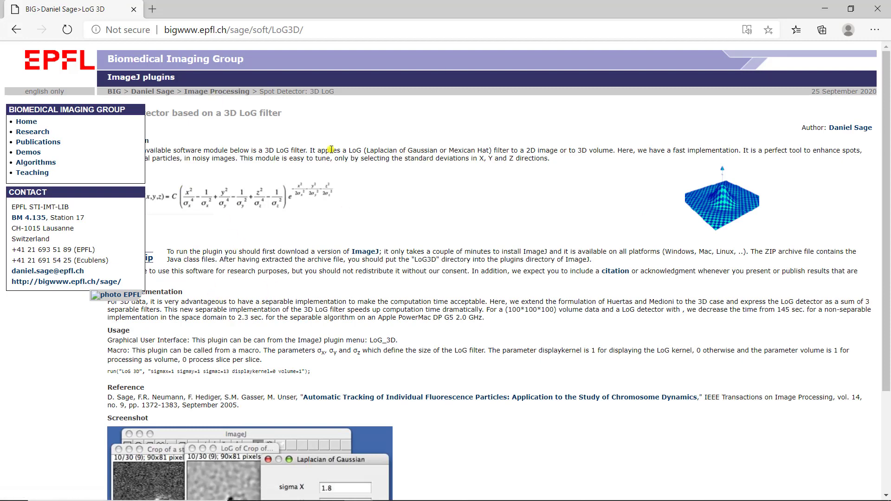
{"action": "left_click", "coordinate": [150, 259]}
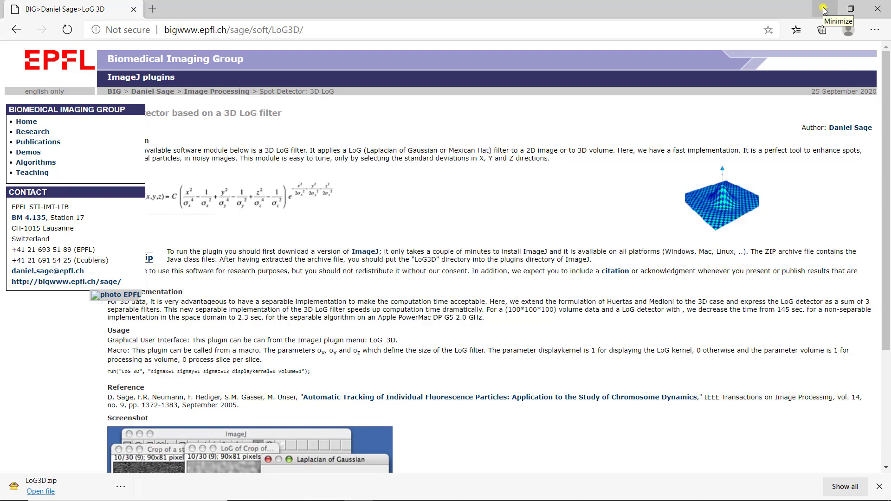
{"action": "left_click", "coordinate": [871, 14]}
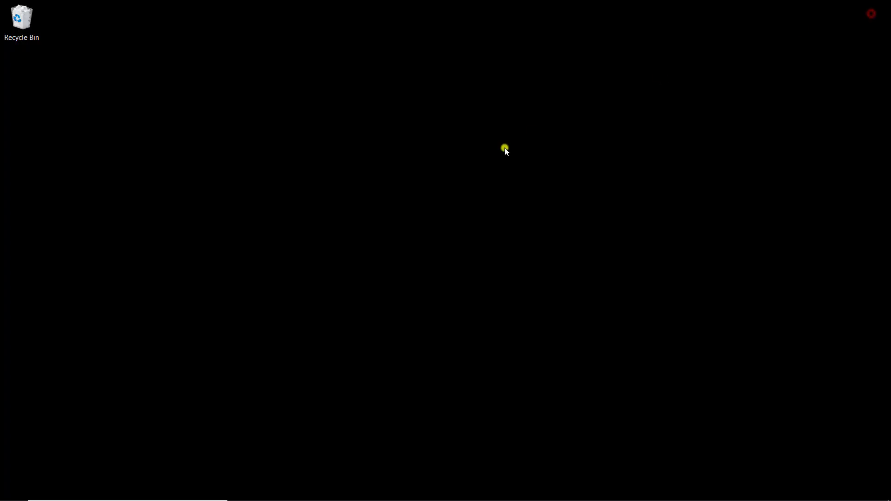
Step: Switch to File Explorer and extract the LoG3D archive in the Downloads folder with PeaZip
{"action": "key", "text": "super+e"}
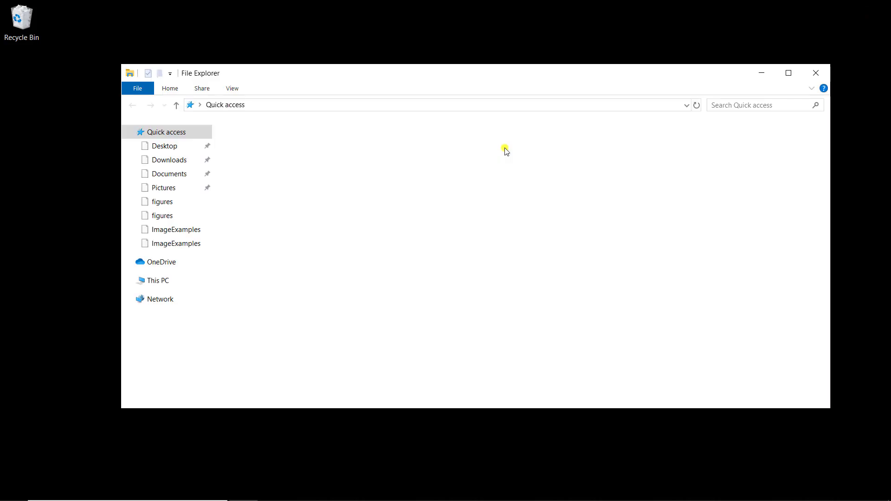
{"action": "left_click", "coordinate": [171, 159]}
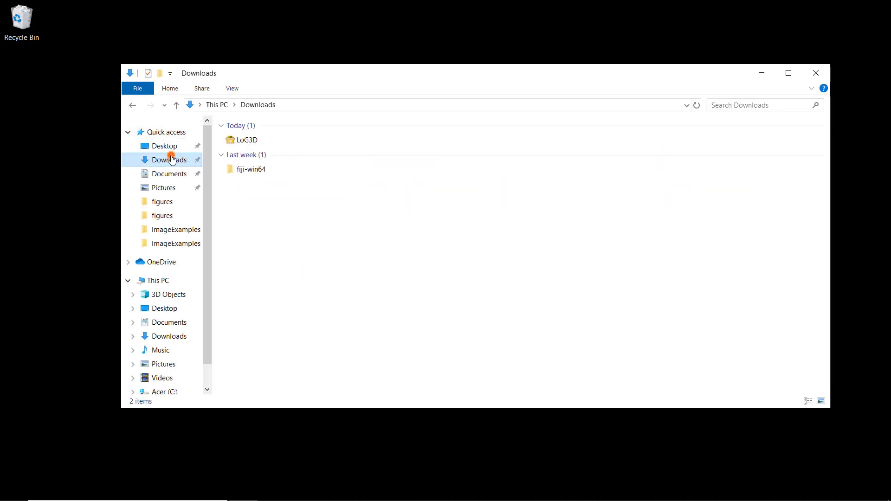
{"action": "left_click", "coordinate": [244, 139]}
{"action": "right_click", "coordinate": [244, 140]}
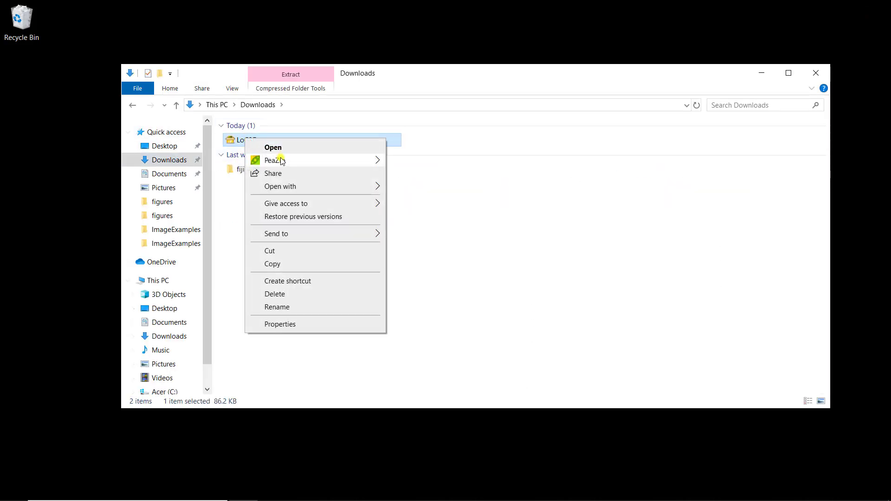
{"action": "mouse_move", "coordinate": [280, 161]}
{"action": "left_click", "coordinate": [412, 193]}
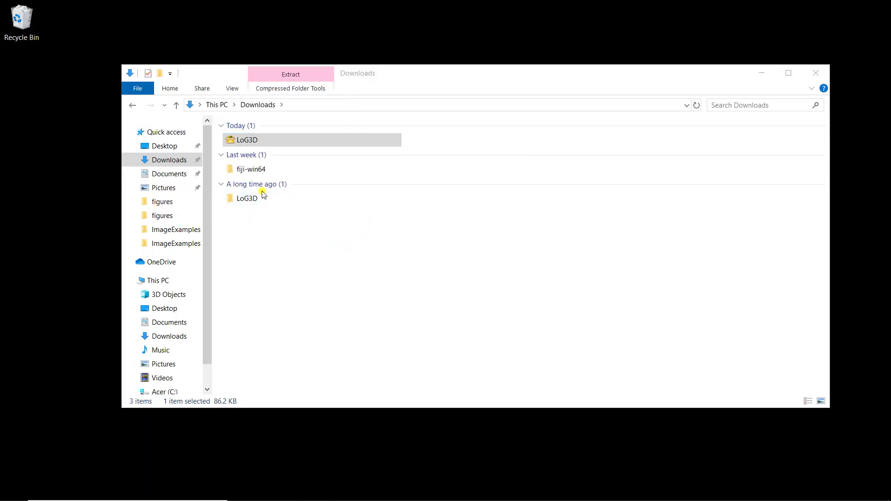
Step: Place the extracted LoG3D folder into the plugins folder of Fiji.app inside fiji-win64
{"action": "left_click", "coordinate": [243, 199]}
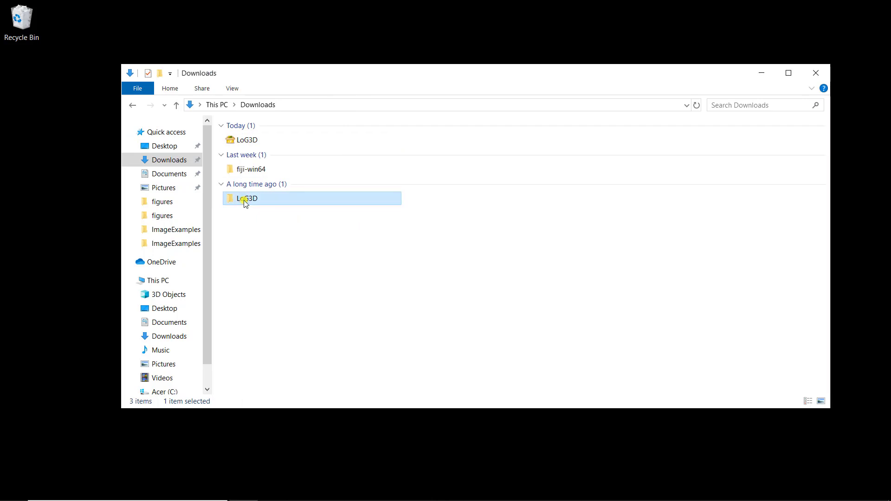
{"action": "double_click", "coordinate": [249, 169]}
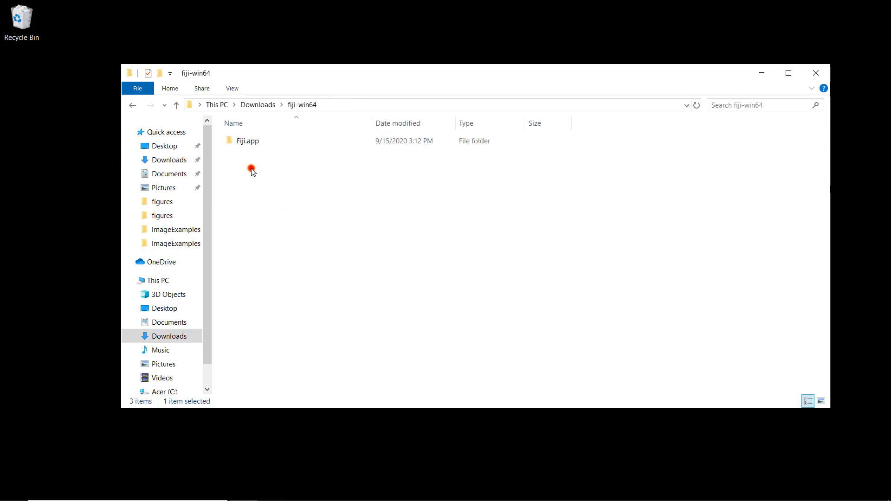
{"action": "left_click", "coordinate": [251, 144]}
{"action": "double_click", "coordinate": [250, 141]}
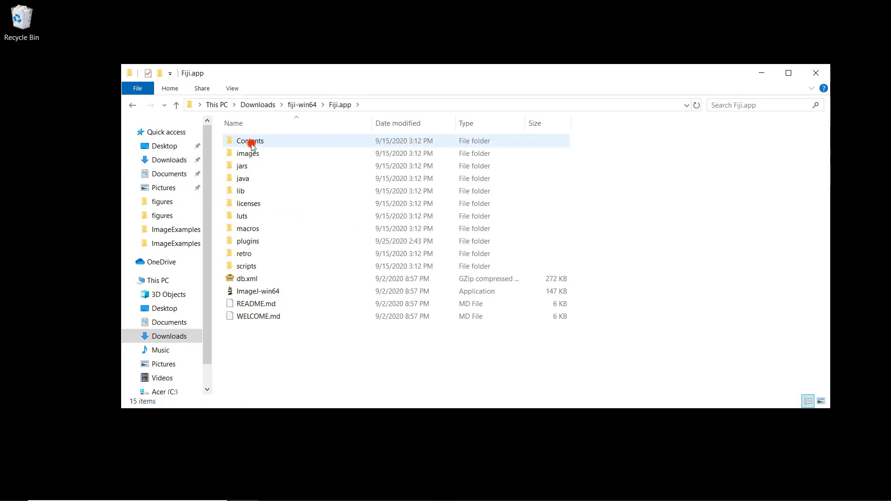
{"action": "double_click", "coordinate": [253, 240]}
{"action": "key", "text": "ctrl+v"}
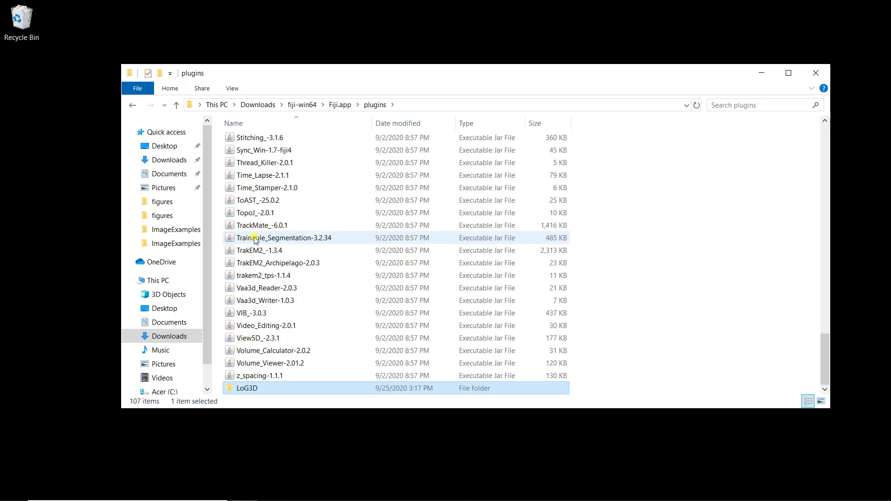
Step: Restart Fiji by launching ImageJ-win64 from the Fiji.app folder, and open the 13438.tif image
{"action": "left_click", "coordinate": [340, 105]}
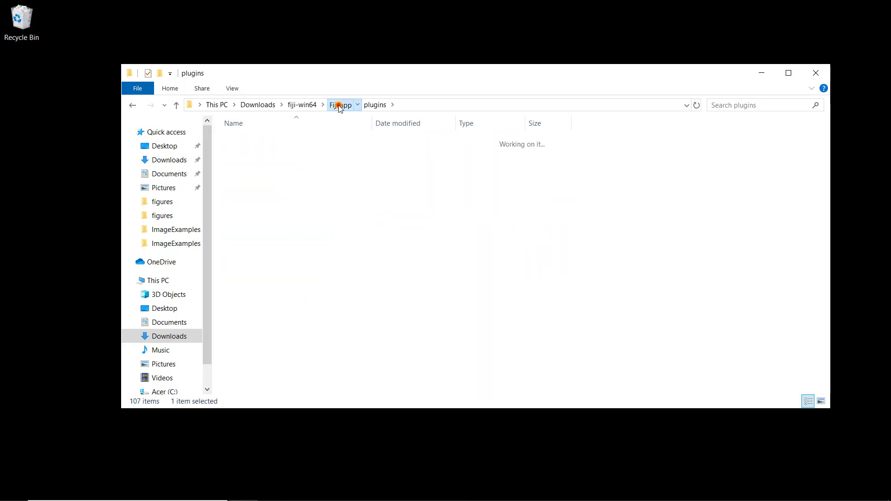
{"action": "double_click", "coordinate": [249, 290]}
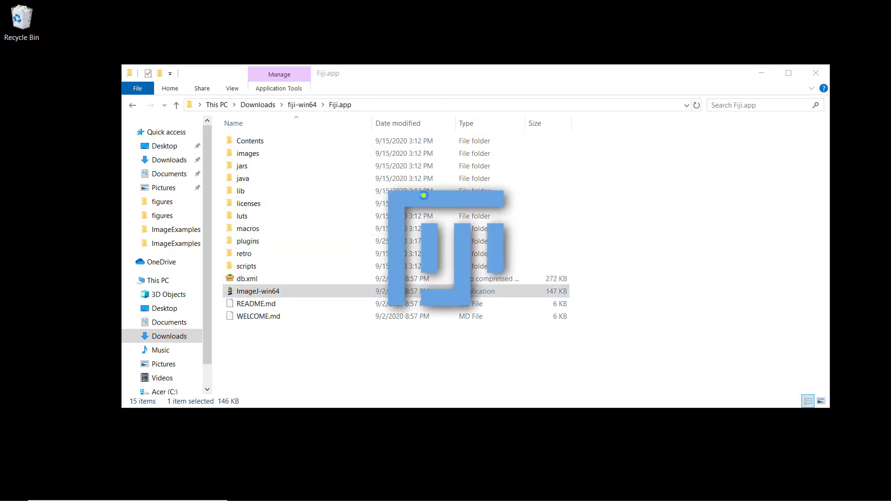
{"action": "key", "text": "ctrl+o"}
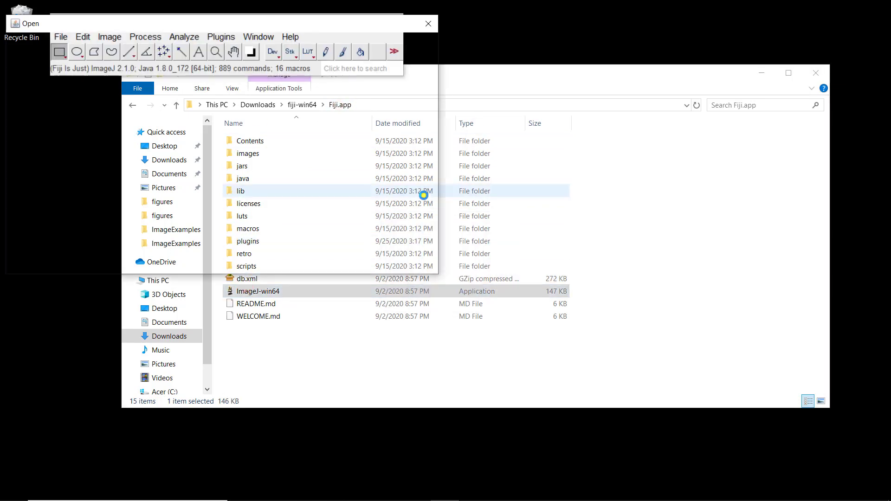
{"action": "double_click", "coordinate": [95, 85]}
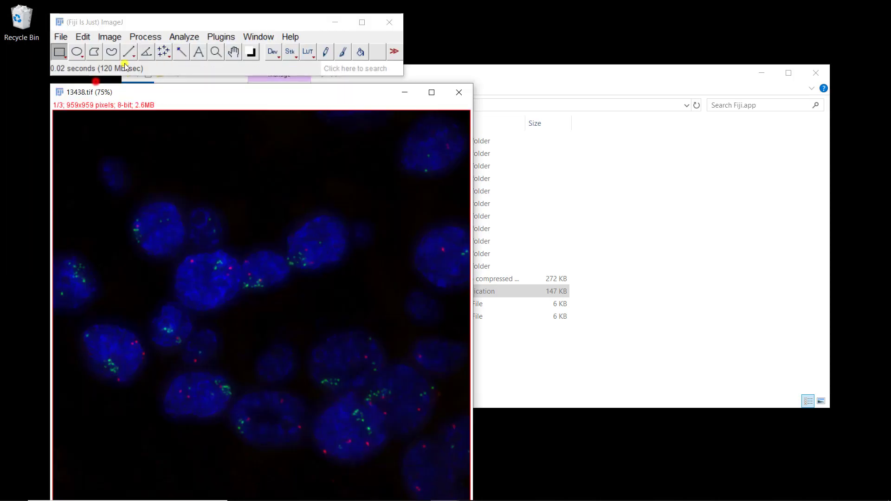
Step: Split 13438.tif into separate channels, move the blue C3 image aside, and bring the green C2 image into focus
{"action": "left_click", "coordinate": [113, 40]}
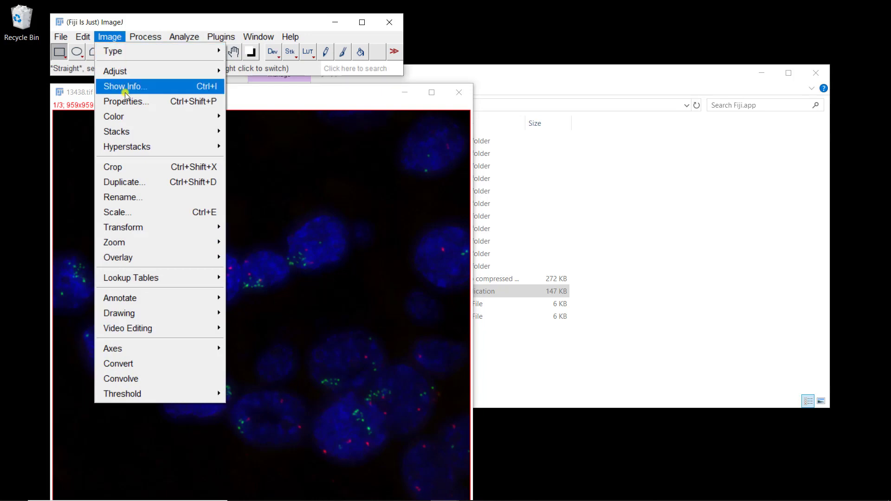
{"action": "mouse_move", "coordinate": [111, 116]}
{"action": "left_click", "coordinate": [259, 119]}
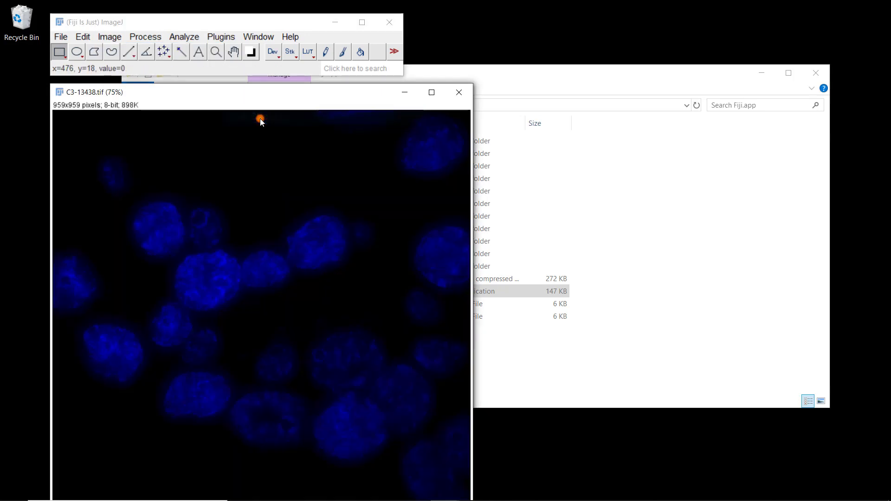
{"action": "left_click_drag", "start_coordinate": [255, 91], "coordinate": [603, 73]}
{"action": "left_click", "coordinate": [338, 91]}
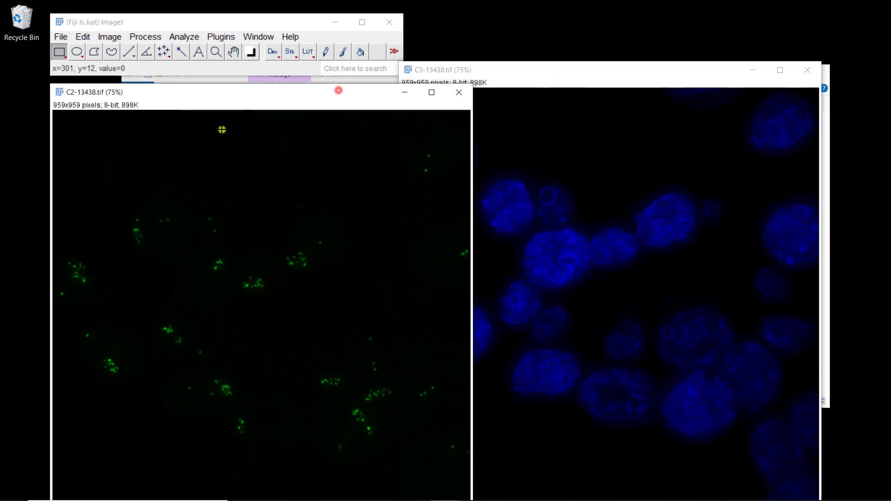
Step: Apply the LoG 3D filter to C2-13438.tif with sigma X and sigma Y of 3, and move the filtered image aside
{"action": "left_click", "coordinate": [229, 38]}
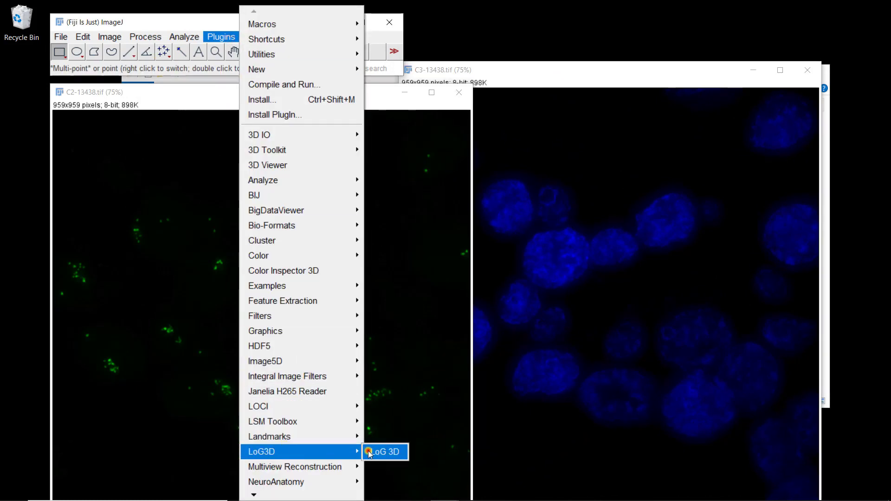
{"action": "left_click", "coordinate": [373, 452]}
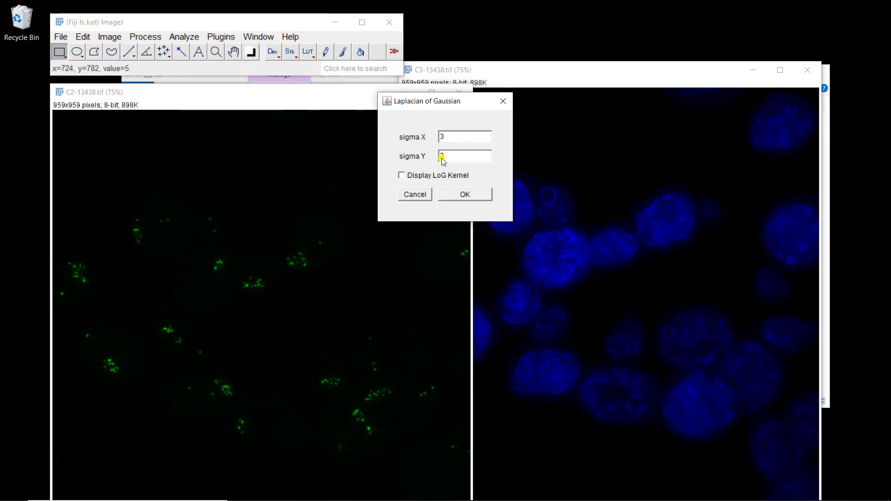
{"action": "left_click", "coordinate": [467, 195]}
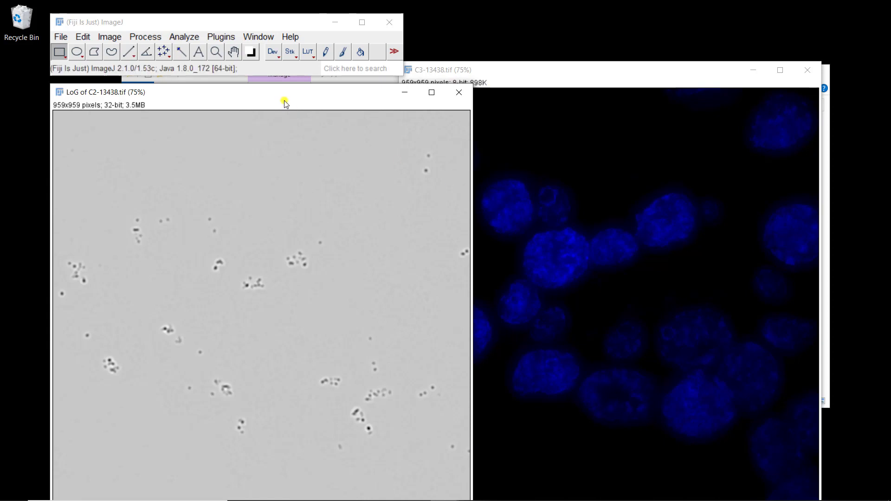
{"action": "left_click_drag", "start_coordinate": [325, 94], "coordinate": [670, 52]}
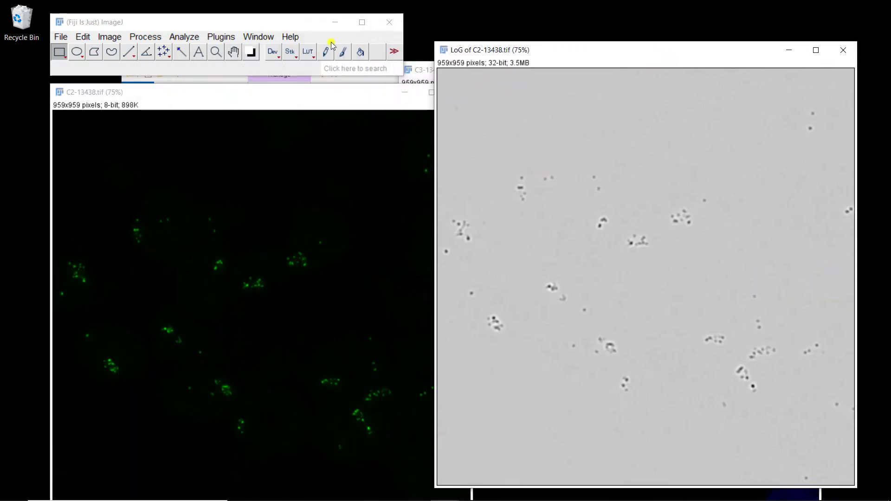
Step: Threshold the LoG of C2-13438.tif image with the MaxEntropy method and convert it to an 8-bit mask
{"action": "left_click", "coordinate": [105, 37]}
{"action": "mouse_move", "coordinate": [116, 71]}
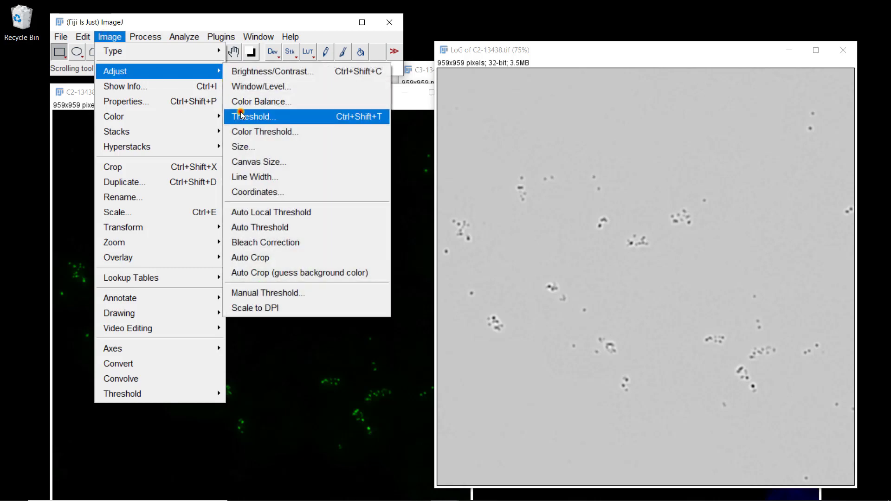
{"action": "left_click", "coordinate": [240, 116]}
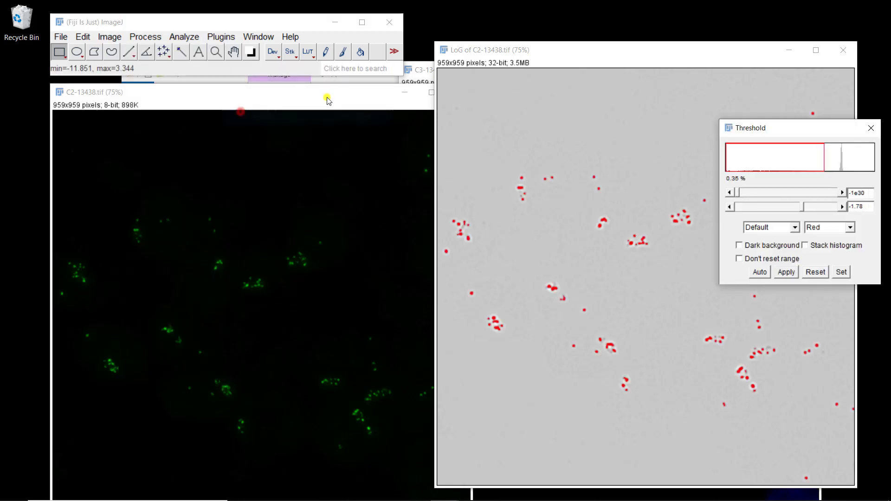
{"action": "left_click", "coordinate": [795, 227]}
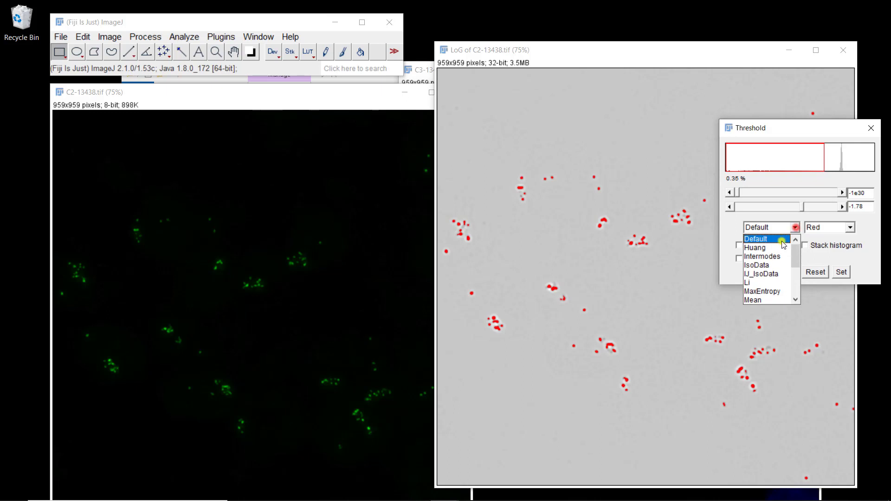
{"action": "left_click", "coordinate": [768, 292]}
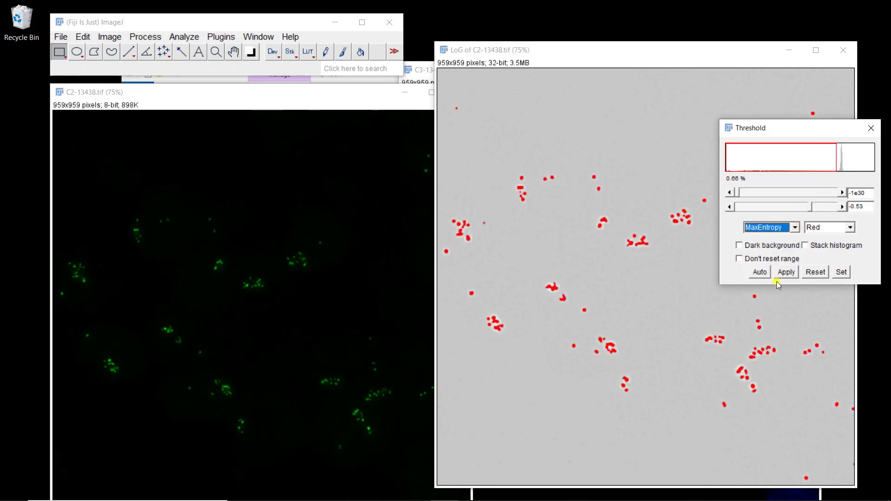
{"action": "left_click", "coordinate": [792, 273]}
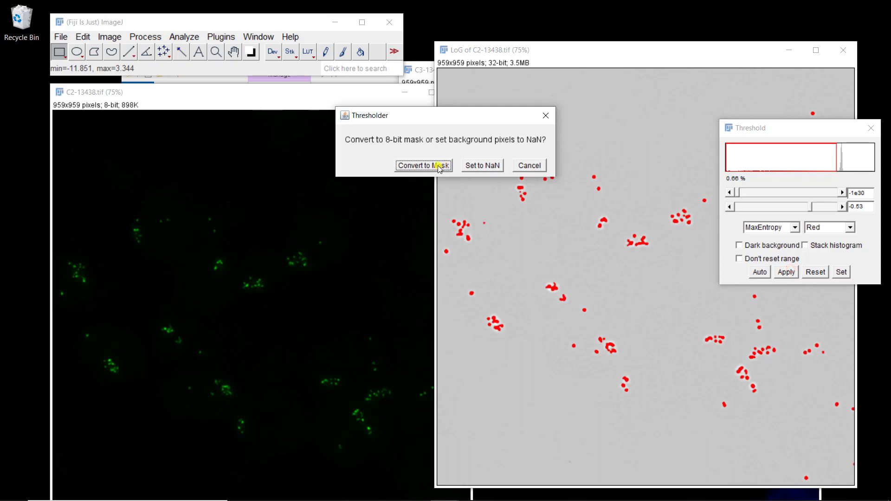
{"action": "left_click", "coordinate": [439, 167]}
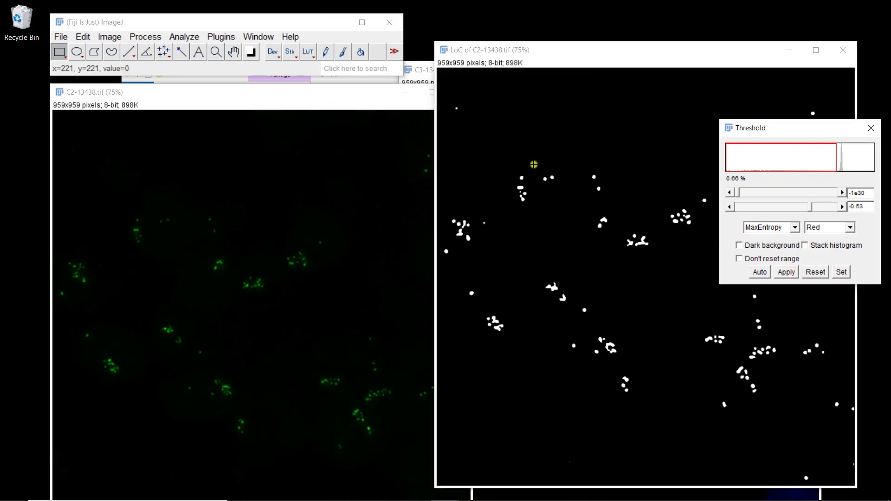
Step: Close the original C2-13438.tif image and reposition the green-spot mask window beside the red C1 image
{"action": "left_click", "coordinate": [312, 103]}
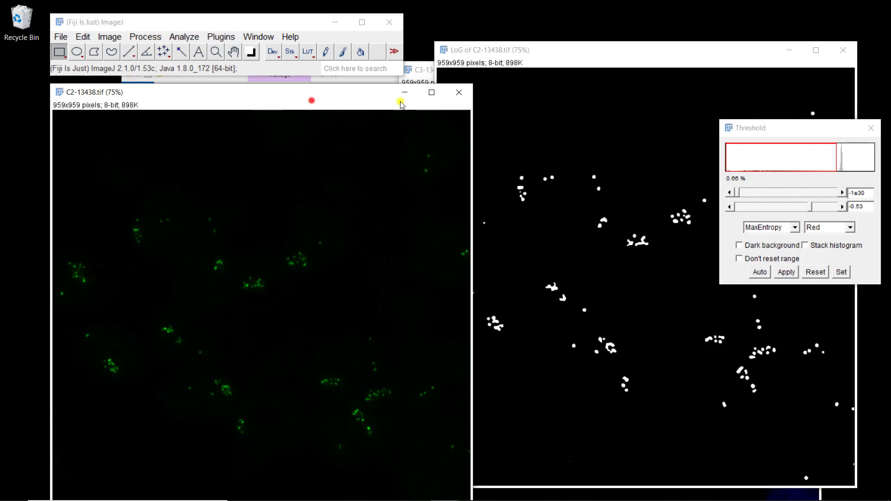
{"action": "left_click", "coordinate": [457, 92]}
{"action": "left_click", "coordinate": [317, 103]}
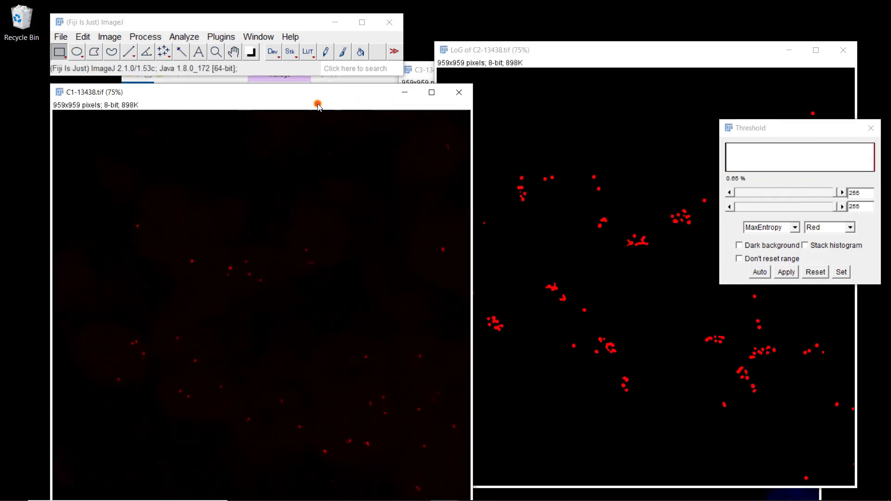
{"action": "left_click", "coordinate": [526, 52]}
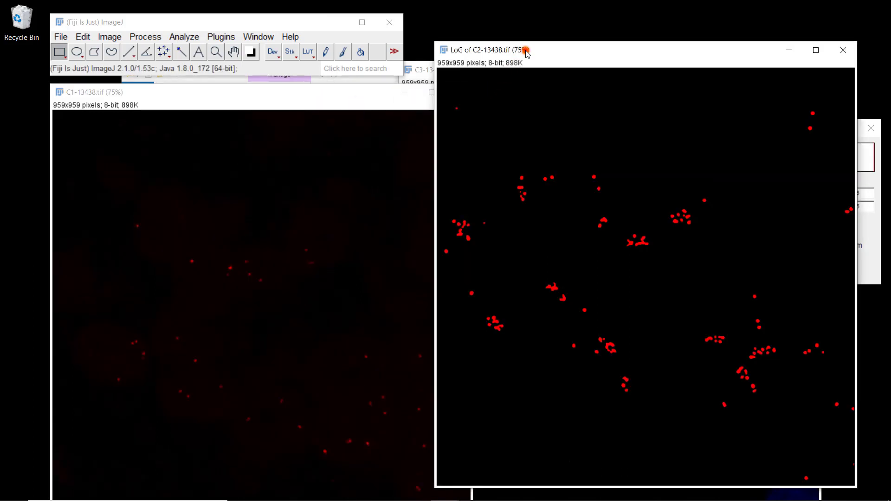
{"action": "left_click_drag", "start_coordinate": [527, 54], "coordinate": [450, 44]}
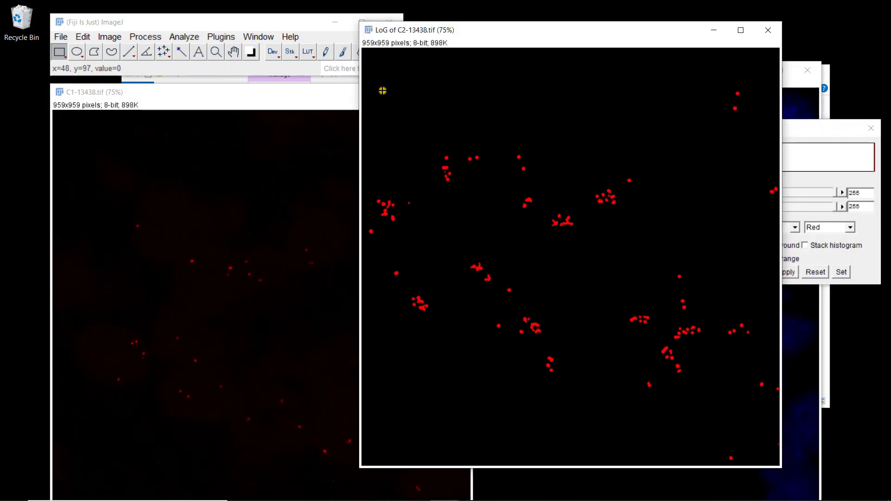
Step: Apply the LoG 3D filter to C1-13438.tif with sigma X and sigma Y of 3
{"action": "left_click", "coordinate": [290, 94]}
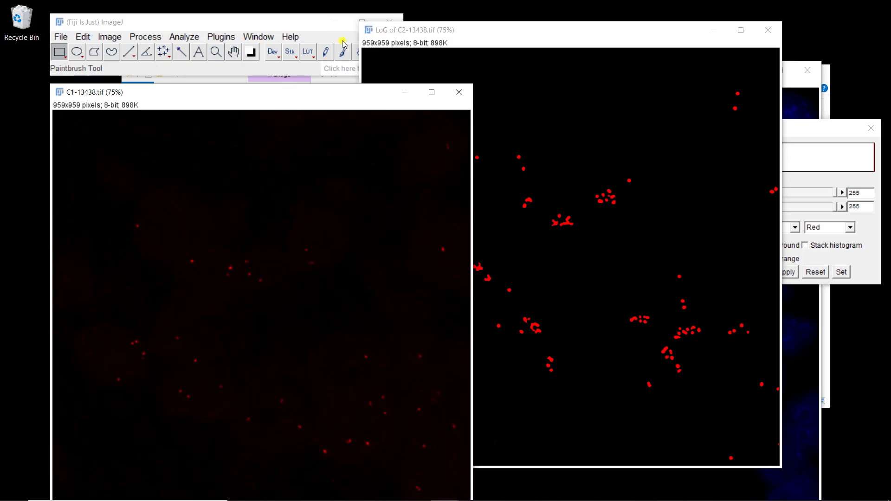
{"action": "left_click", "coordinate": [214, 41]}
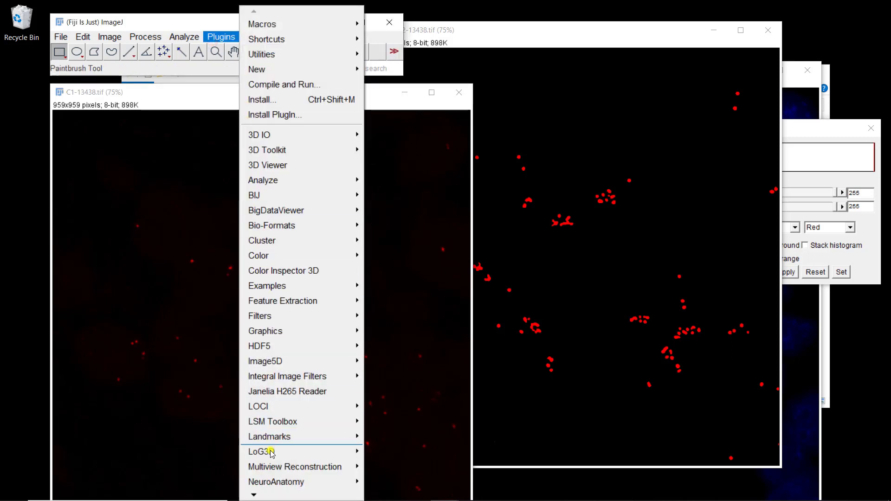
{"action": "mouse_move", "coordinate": [271, 457]}
{"action": "left_click", "coordinate": [371, 454]}
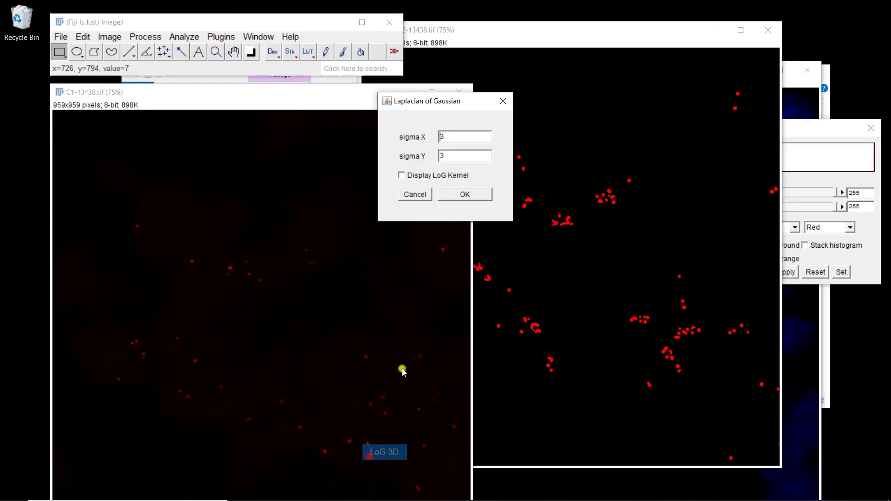
{"action": "left_click", "coordinate": [467, 195]}
Step: Threshold the LoG of C1-13438.tif image with MaxEntropy and convert it to an 8-bit mask
{"action": "left_click", "coordinate": [807, 129]}
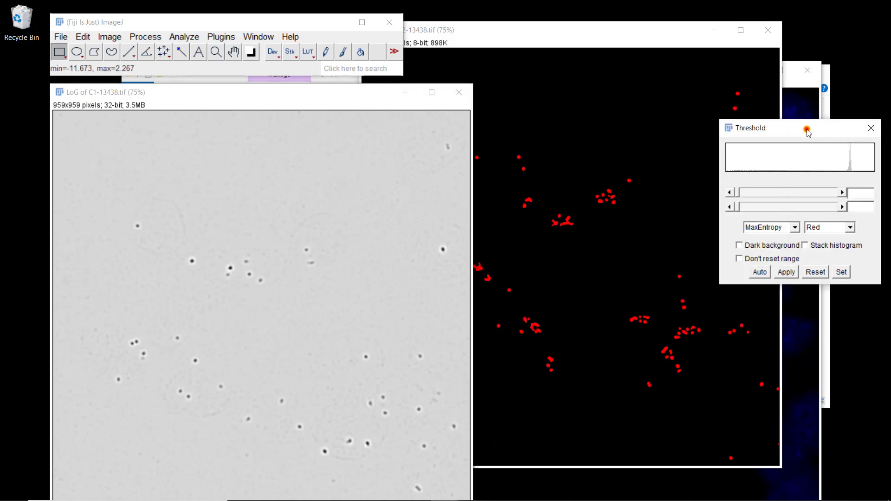
{"action": "left_click", "coordinate": [785, 252]}
{"action": "left_click", "coordinate": [784, 251]}
{"action": "left_click", "coordinate": [786, 273]}
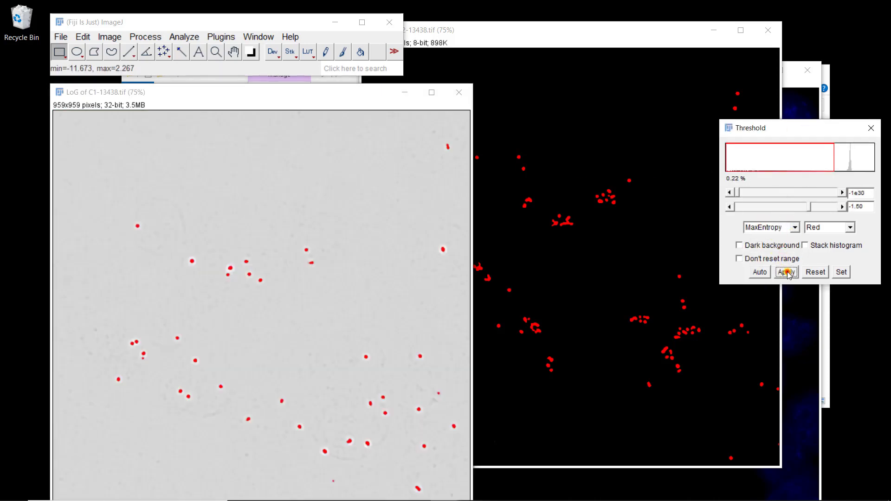
{"action": "left_click", "coordinate": [443, 162]}
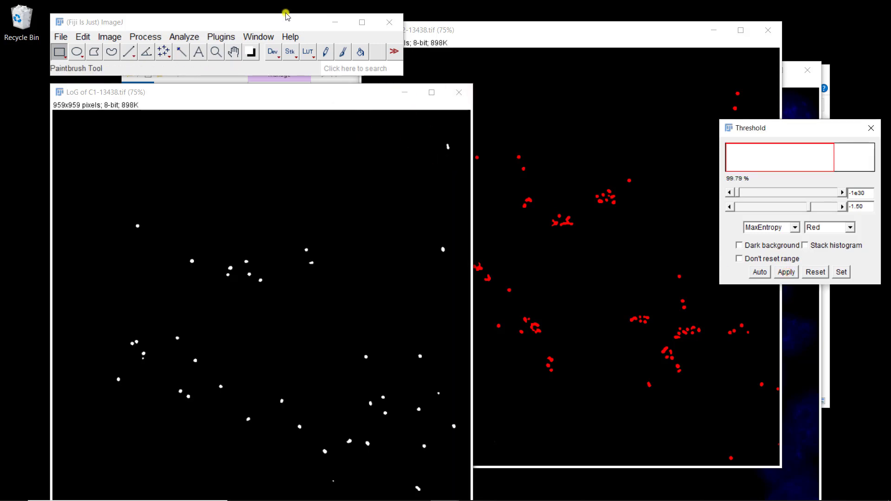
Step: Open the saved nuclei mask, masks.tif, from the ImageExamples folder
{"action": "left_click_drag", "start_coordinate": [285, 15], "coordinate": [285, 14]}
{"action": "key", "text": "ctrl+o"}
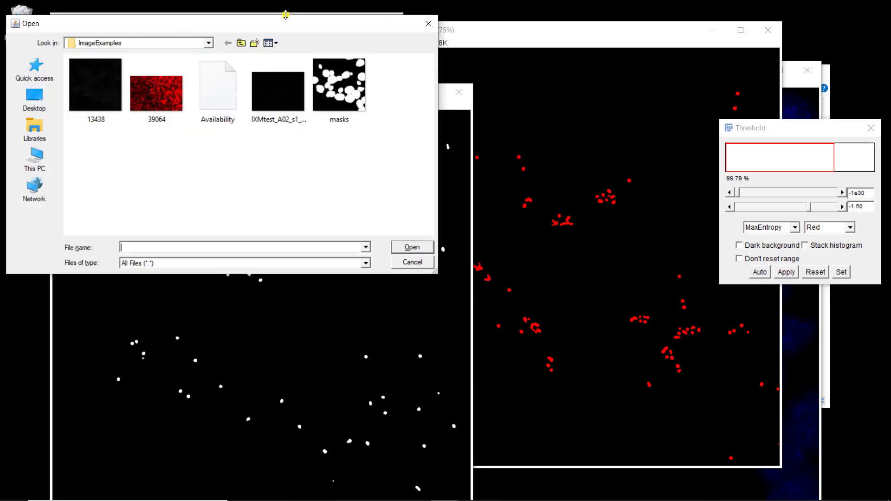
{"action": "double_click", "coordinate": [322, 101]}
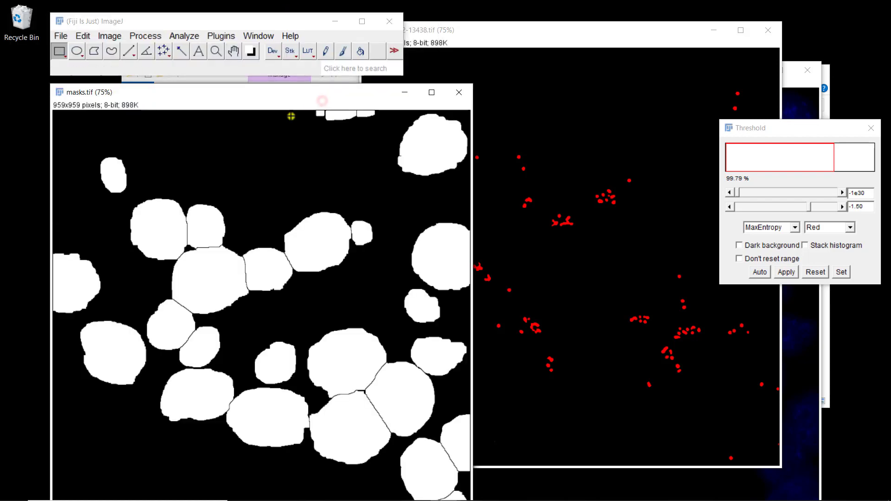
Step: Merge channels into a composite with LoG of C1-13438.tif as red, LoG of C2-13438.tif as green, and masks.tif as blue
{"action": "left_click", "coordinate": [109, 36]}
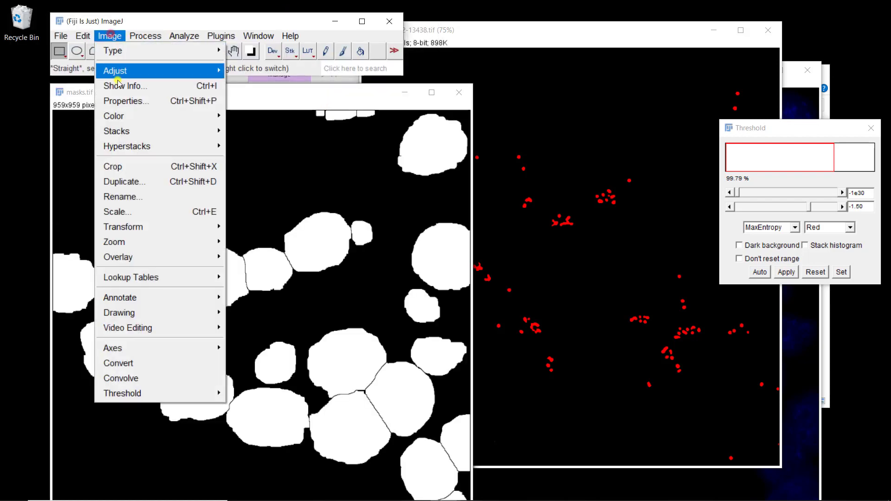
{"action": "mouse_move", "coordinate": [175, 121]}
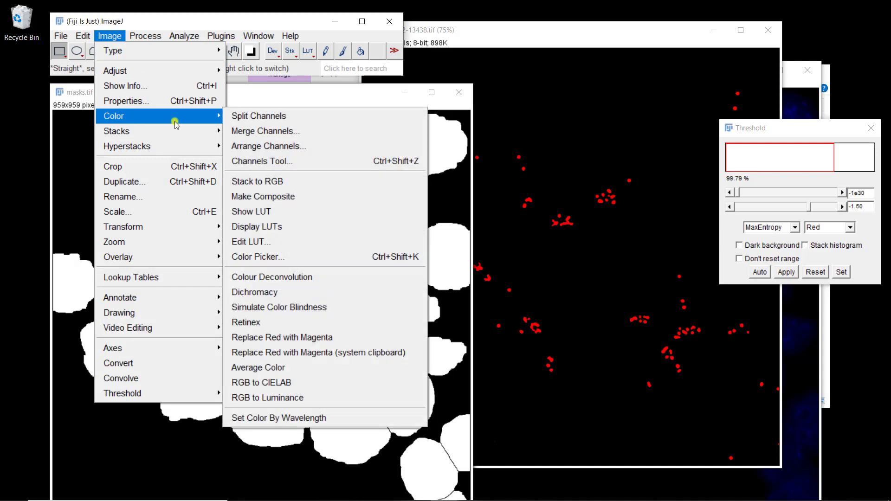
{"action": "left_click", "coordinate": [250, 131]}
{"action": "left_click", "coordinate": [494, 101]}
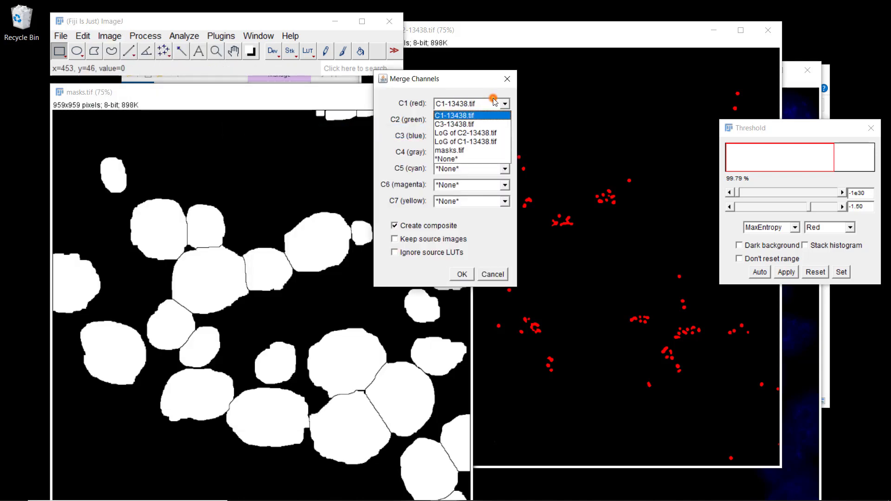
{"action": "left_click", "coordinate": [477, 139]}
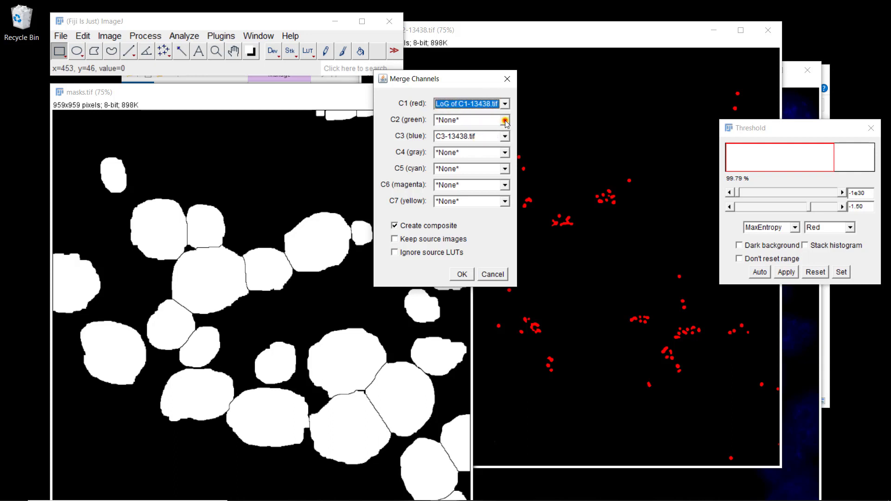
{"action": "left_click", "coordinate": [504, 122]}
{"action": "left_click", "coordinate": [482, 152]}
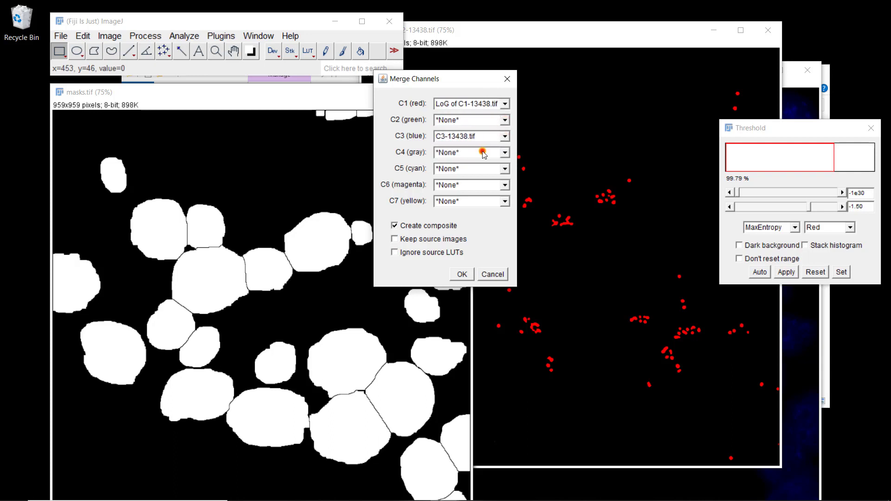
{"action": "left_click", "coordinate": [504, 136]}
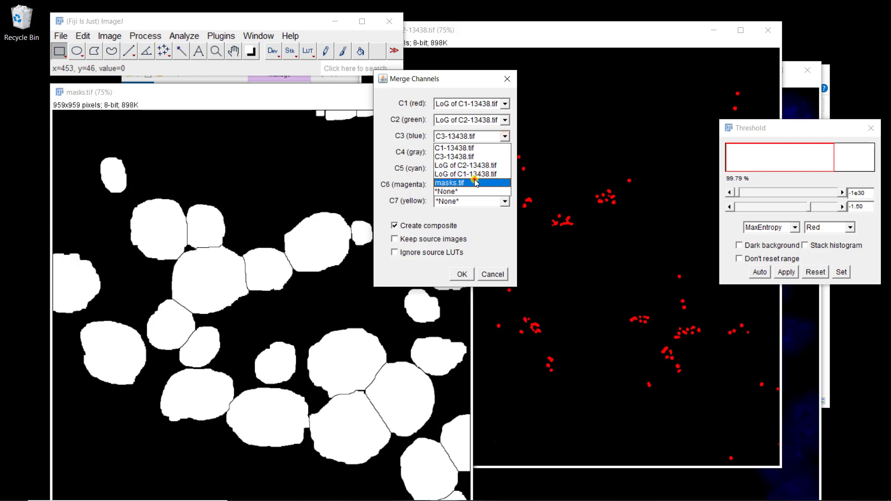
{"action": "left_click", "coordinate": [472, 182]}
{"action": "left_click", "coordinate": [465, 274]}
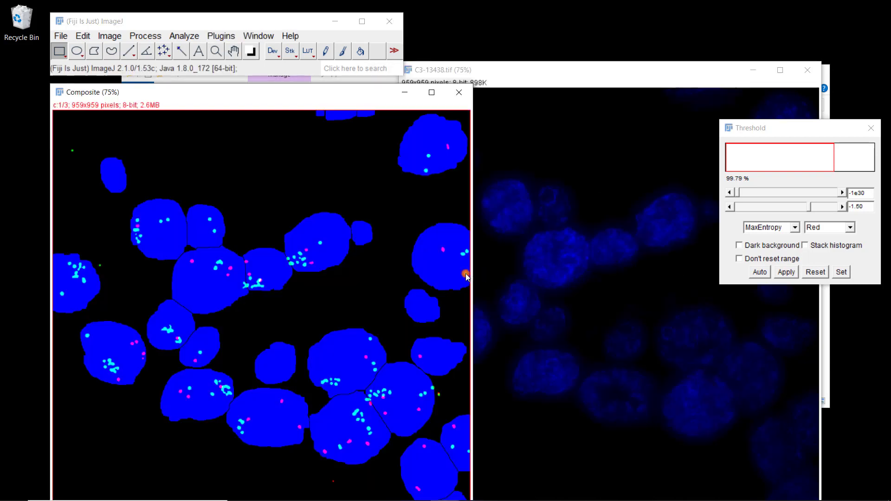
Step: Move the Composite image clear of the main window and split it back into separate channels
{"action": "left_click", "coordinate": [283, 90]}
{"action": "left_click_drag", "start_coordinate": [283, 90], "coordinate": [498, 37]}
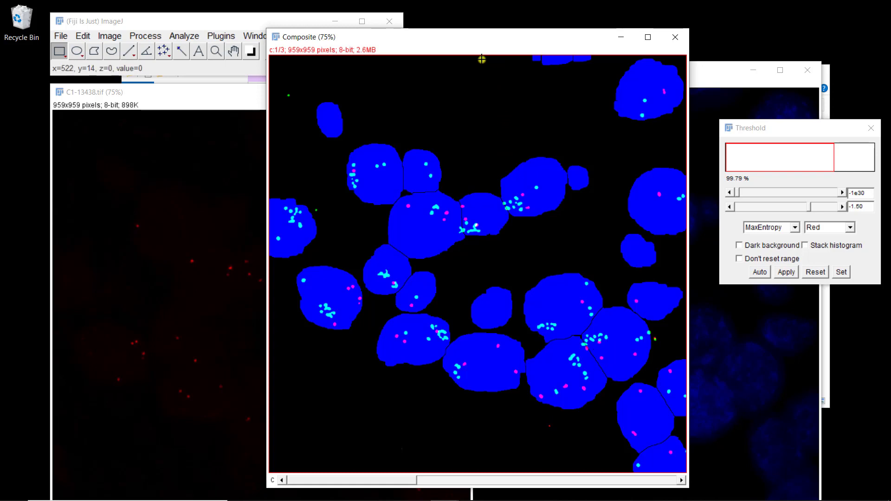
{"action": "left_click", "coordinate": [110, 36]}
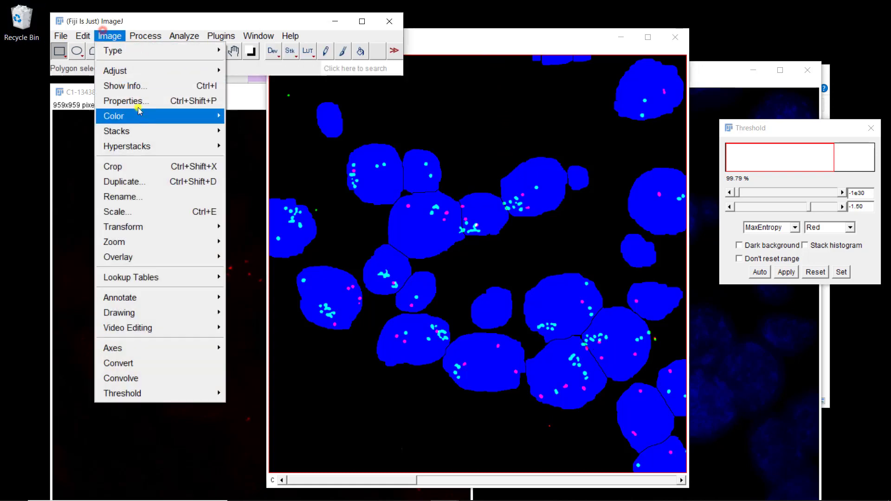
{"action": "mouse_move", "coordinate": [141, 117]}
{"action": "left_click", "coordinate": [246, 122]}
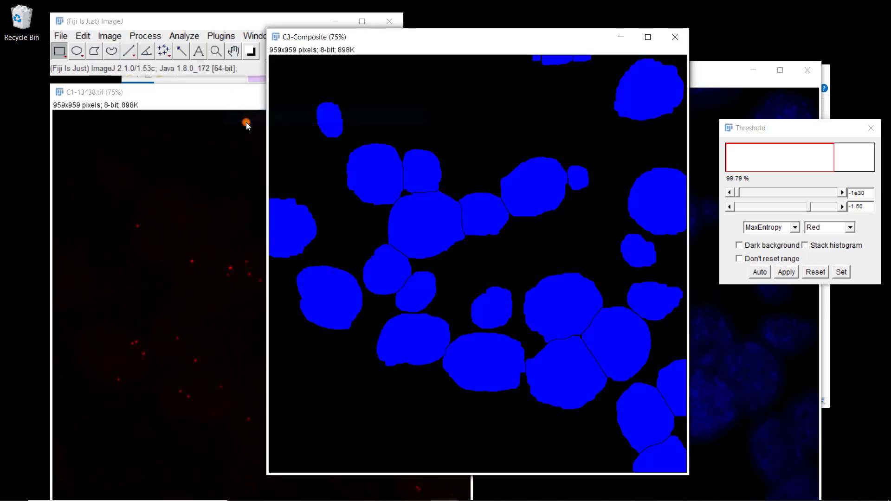
Step: Duplicate the C3-Composite nuclei mask as C3-Composite-1
{"action": "left_click", "coordinate": [112, 33]}
{"action": "left_click", "coordinate": [110, 36]}
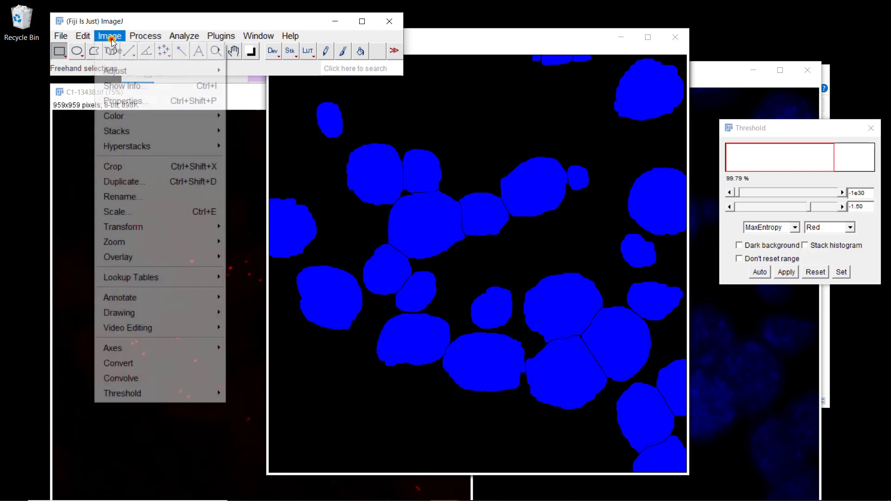
{"action": "left_click", "coordinate": [133, 182]}
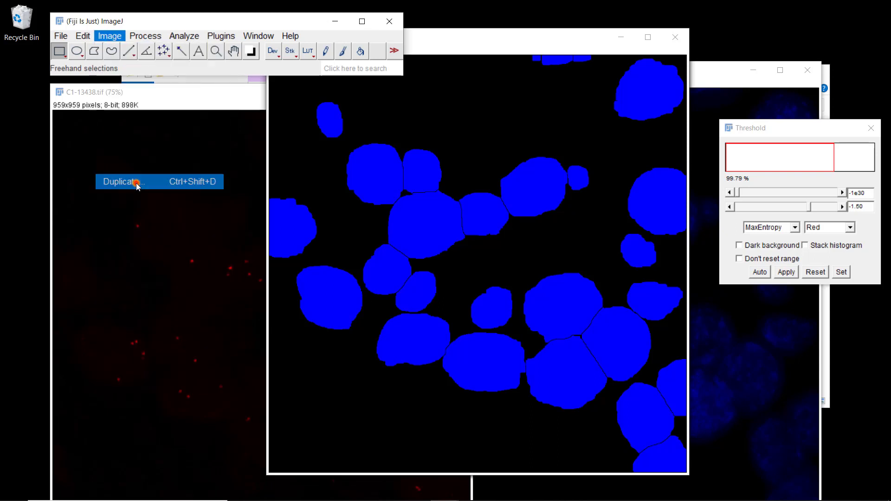
{"action": "left_click", "coordinate": [447, 165]}
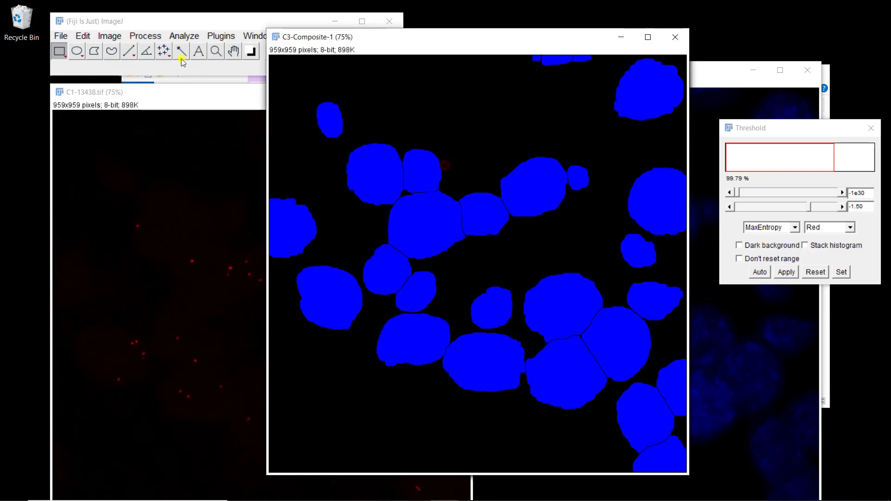
Step: Apply the binary Voronoi operation to the duplicated nuclei mask and give it the Grays lookup table
{"action": "left_click", "coordinate": [147, 36]}
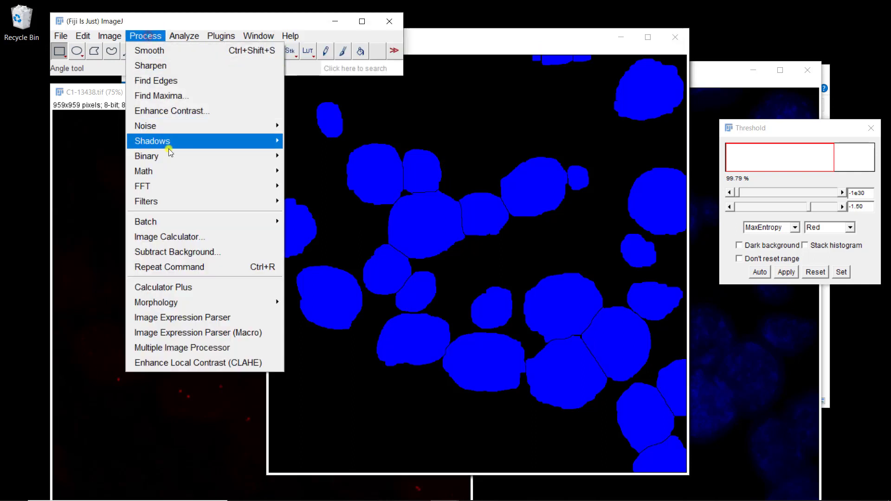
{"action": "mouse_move", "coordinate": [168, 150]}
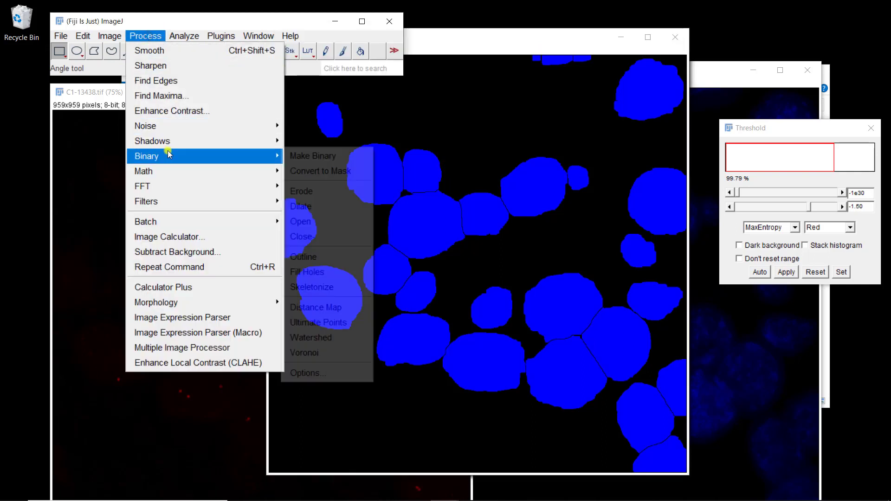
{"action": "left_click", "coordinate": [318, 354]}
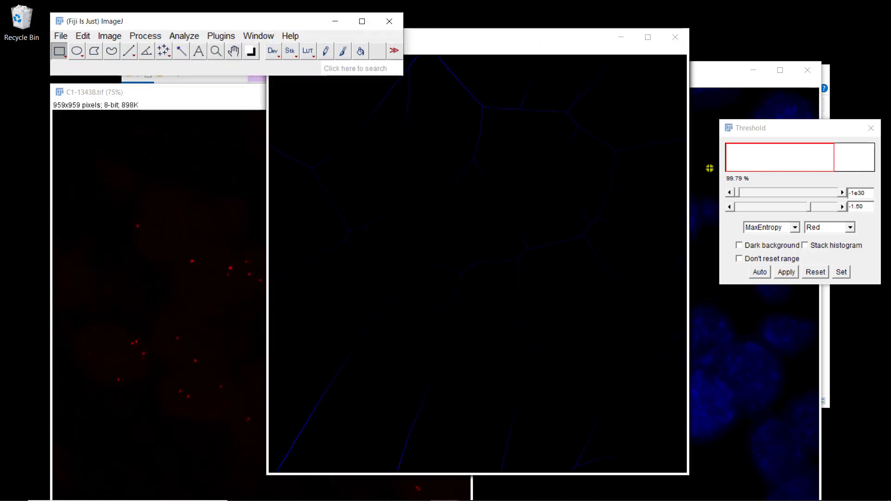
{"action": "left_click", "coordinate": [105, 37]}
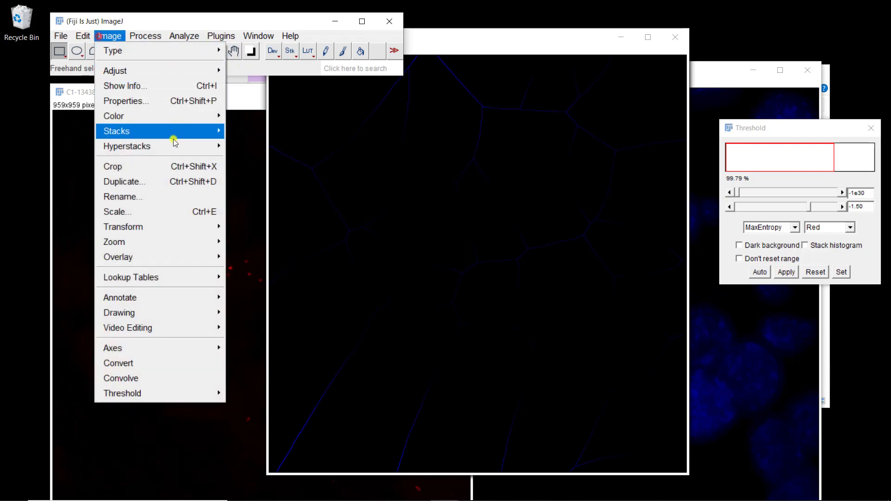
{"action": "mouse_move", "coordinate": [166, 279]}
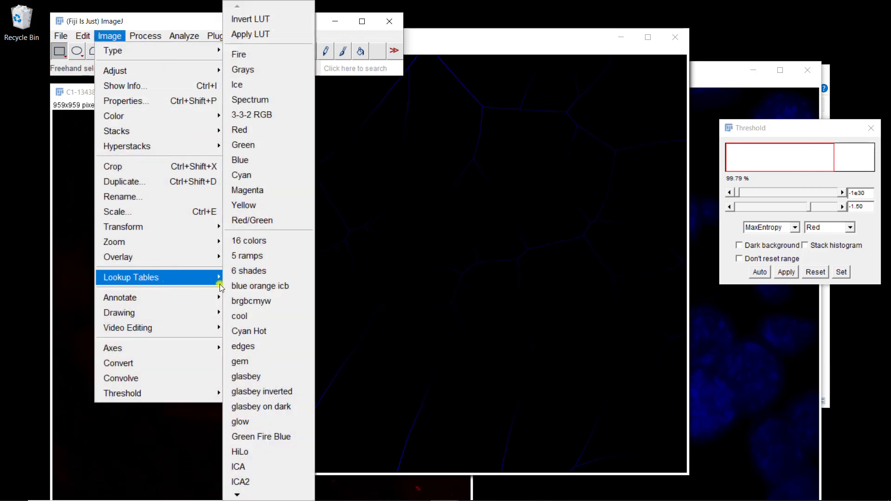
{"action": "left_click", "coordinate": [292, 70]}
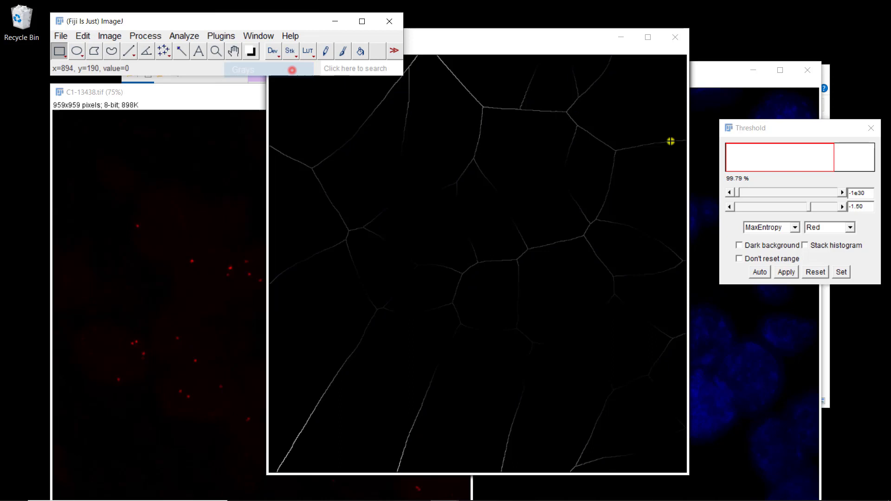
{"action": "left_click", "coordinate": [740, 135]}
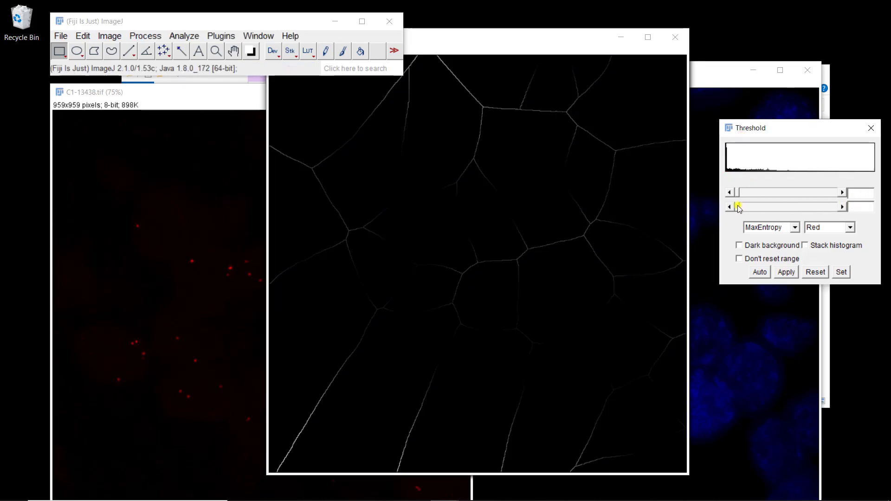
{"action": "left_click_drag", "start_coordinate": [739, 208], "coordinate": [842, 207]}
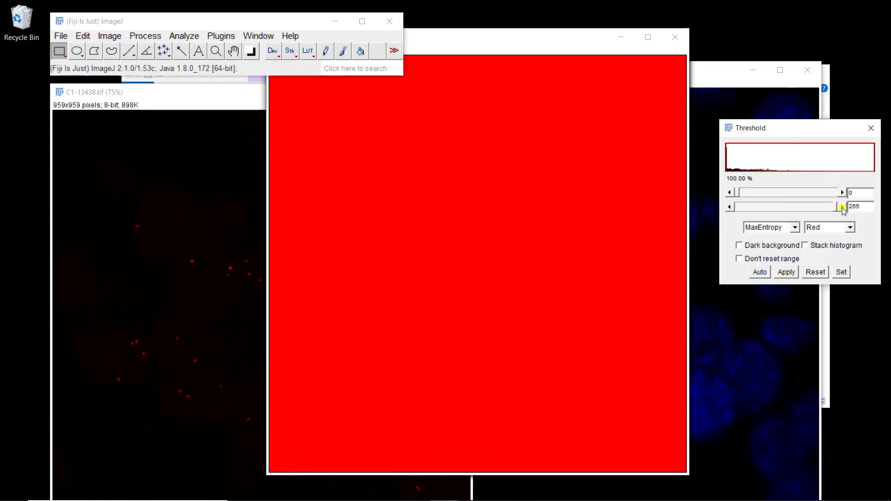
{"action": "left_click", "coordinate": [815, 273]}
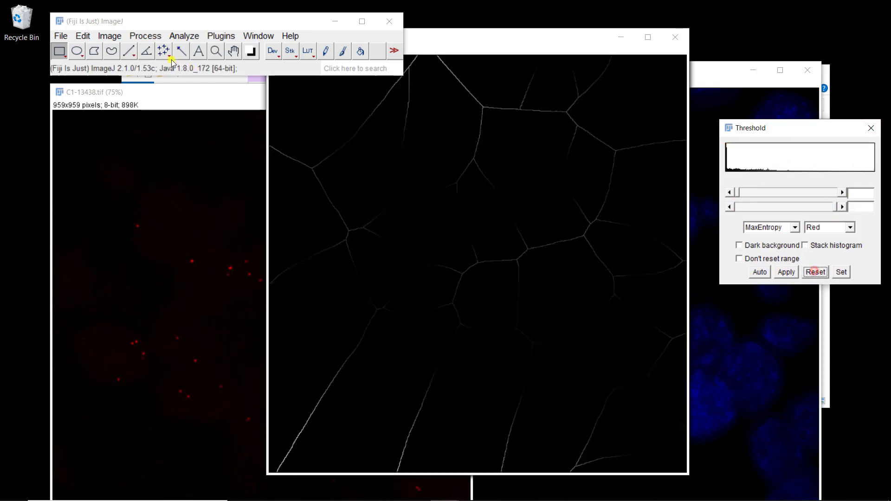
Step: Lower the Voronoi image's maximum display value to 0 in Brightness/Contrast
{"action": "left_click", "coordinate": [112, 35]}
{"action": "mouse_move", "coordinate": [124, 73]}
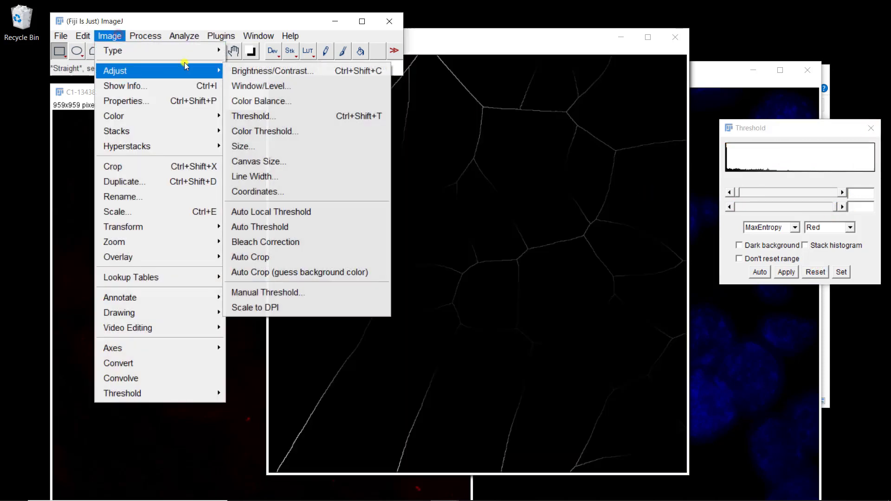
{"action": "left_click", "coordinate": [240, 69]}
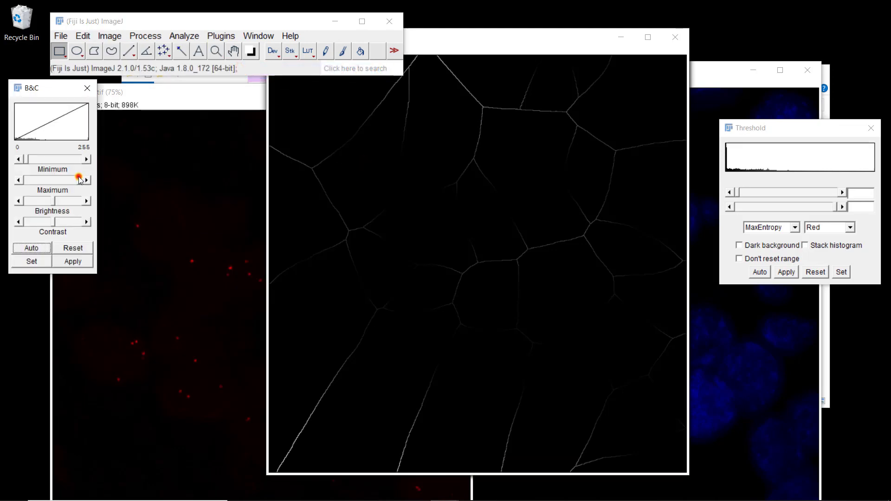
{"action": "left_click_drag", "start_coordinate": [80, 180], "coordinate": [19, 180]}
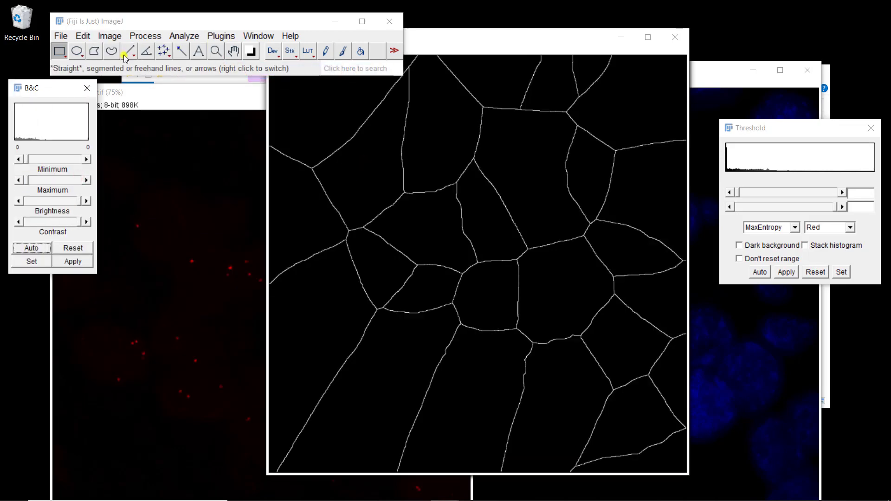
Step: Merge channels into a composite with C1-Composite as red, C2-Composite as green, C3-Composite as blue and C3-Composite-1 as gray
{"action": "left_click", "coordinate": [109, 35]}
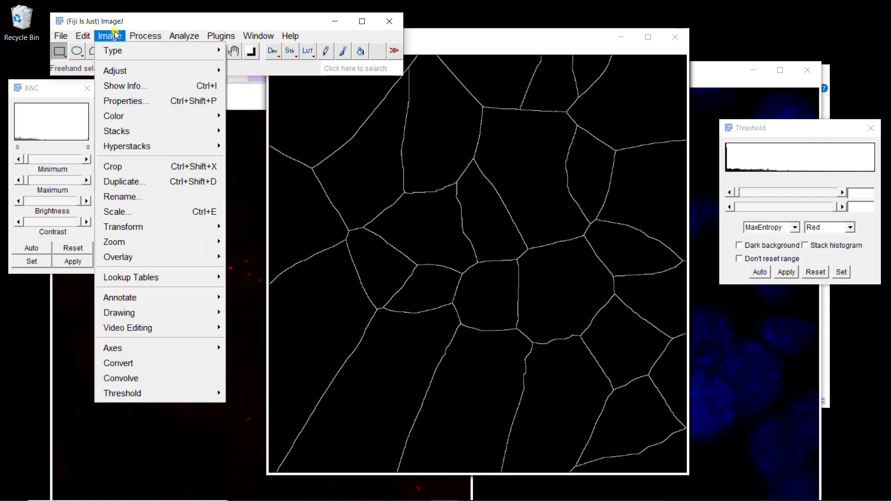
{"action": "mouse_move", "coordinate": [114, 116]}
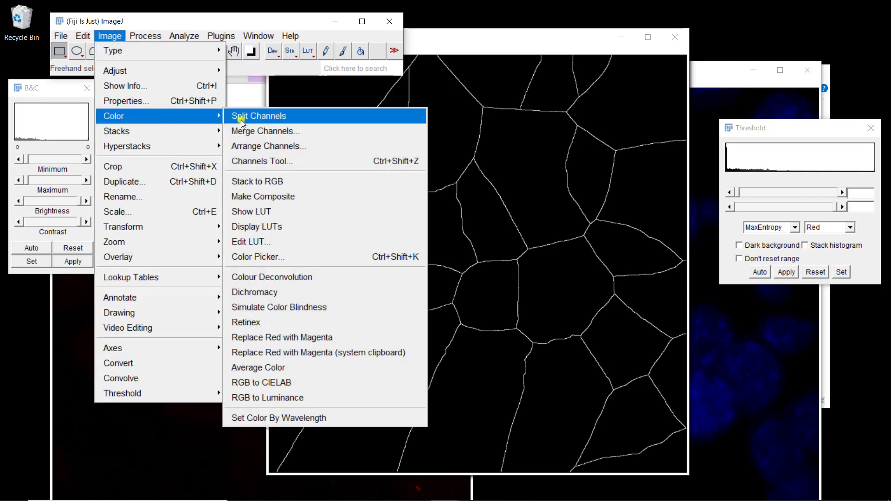
{"action": "left_click", "coordinate": [243, 132]}
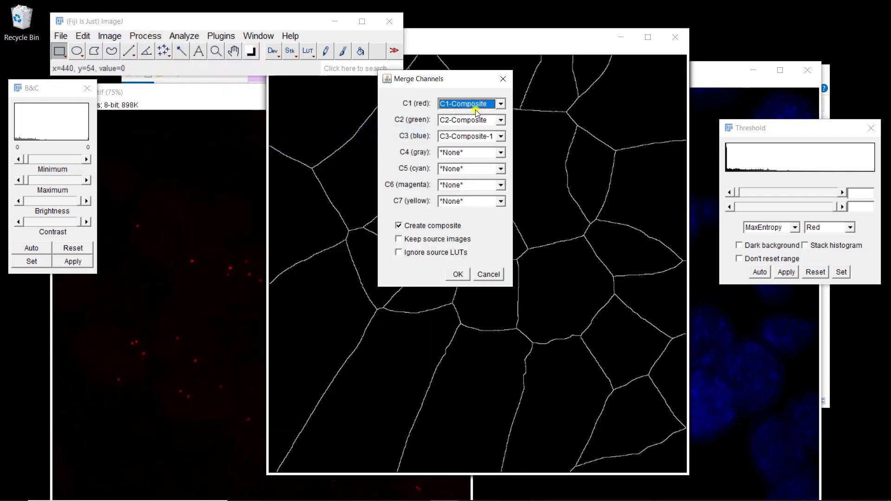
{"action": "left_click", "coordinate": [500, 153]}
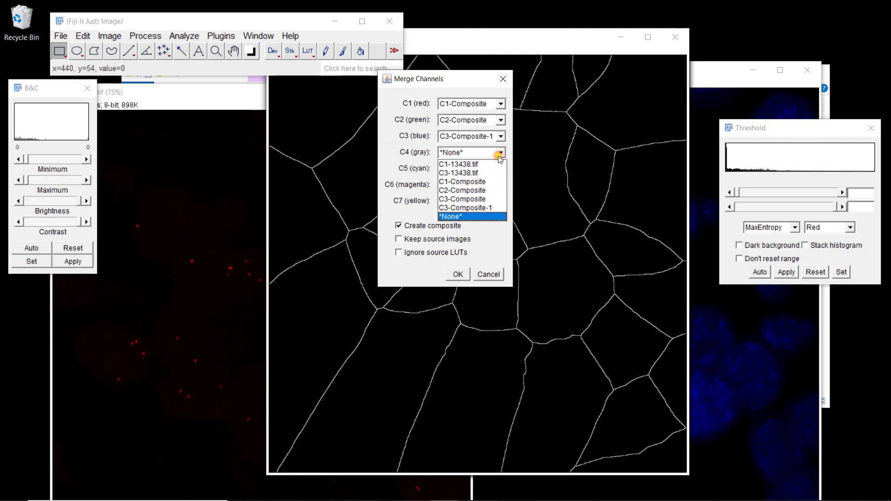
{"action": "left_click", "coordinate": [491, 208]}
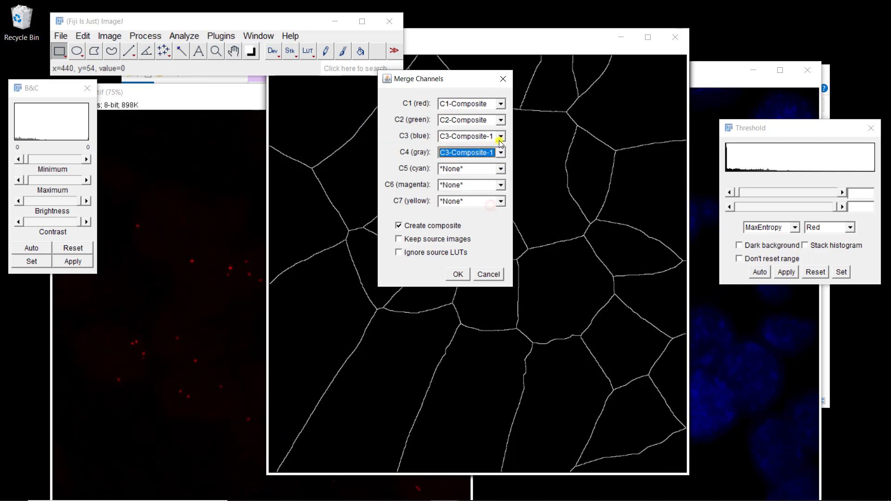
{"action": "left_click", "coordinate": [500, 136]}
{"action": "left_click", "coordinate": [481, 180]}
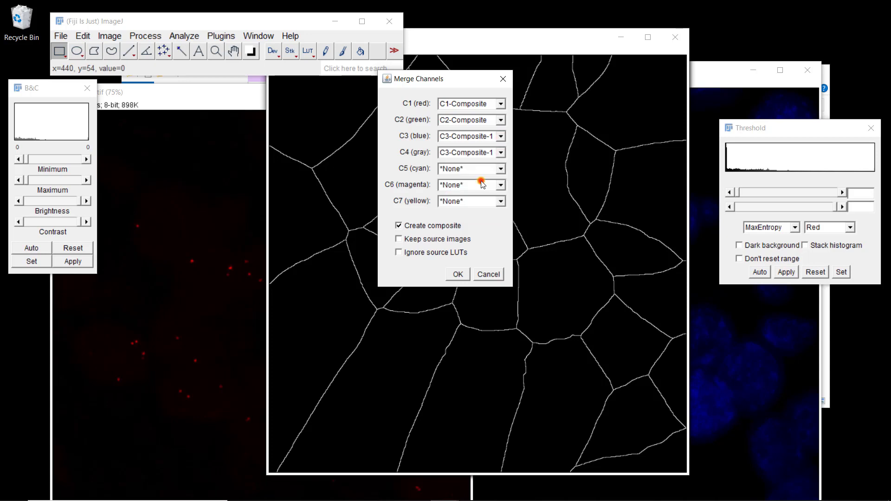
{"action": "left_click", "coordinate": [457, 274]}
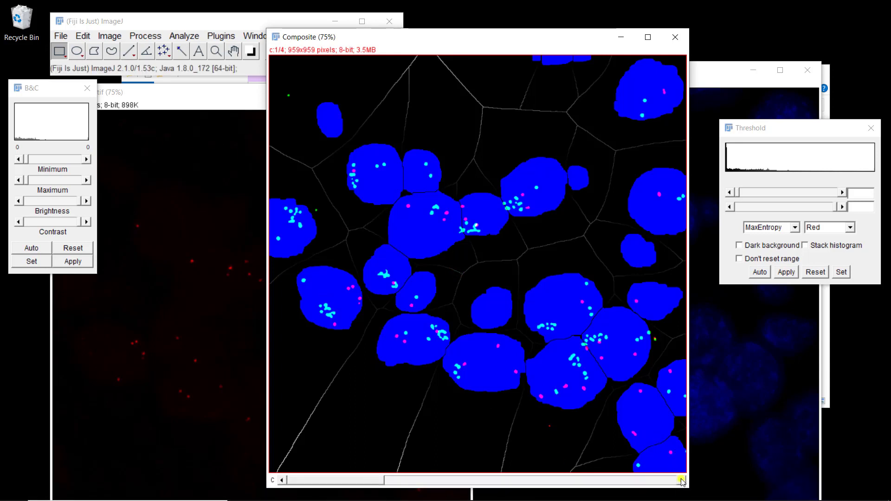
Step: Step through the merged composite to its fourth channel, the gray Voronoi lines
{"action": "left_click", "coordinate": [681, 480]}
{"action": "left_click", "coordinate": [681, 481]}
{"action": "left_click", "coordinate": [681, 480]}
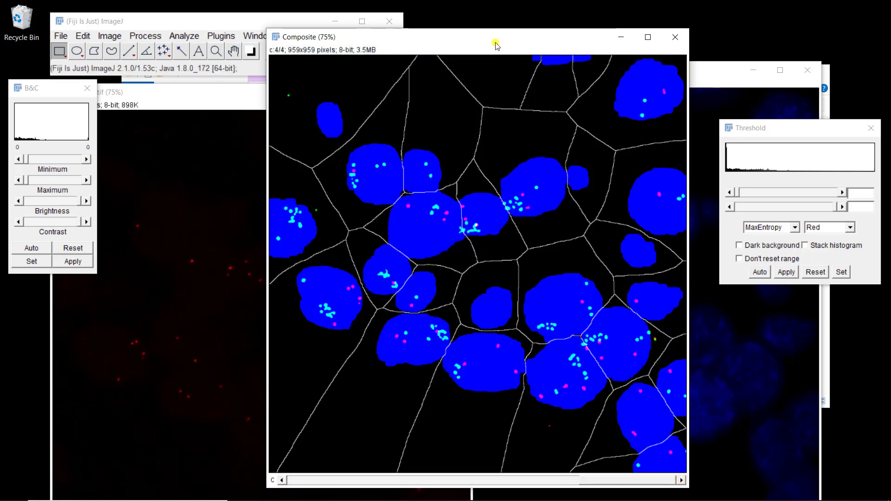
{"action": "right_click", "coordinate": [466, 45]}
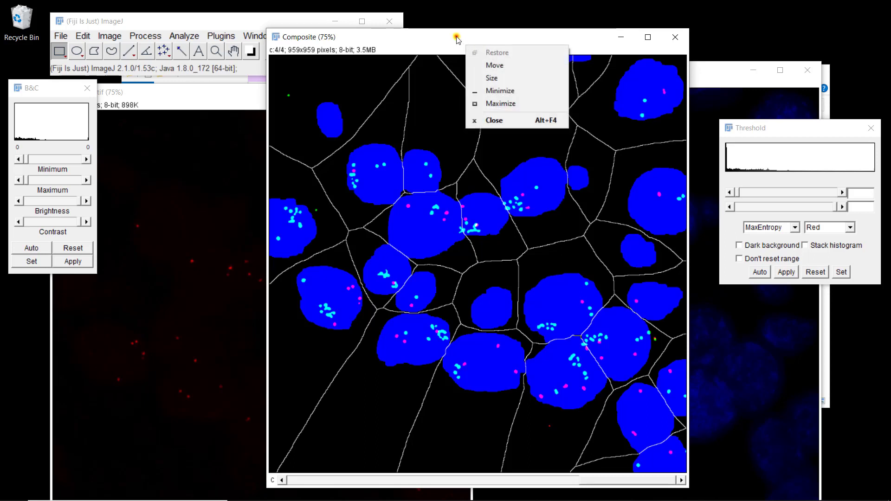
{"action": "left_click", "coordinate": [457, 37]}
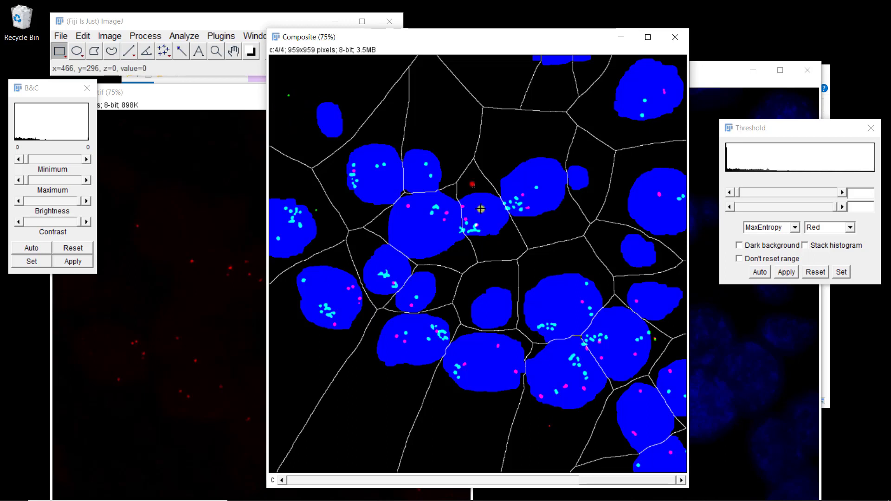
{"action": "left_click_drag", "start_coordinate": [472, 184], "coordinate": [483, 213]}
{"action": "left_click", "coordinate": [485, 215]}
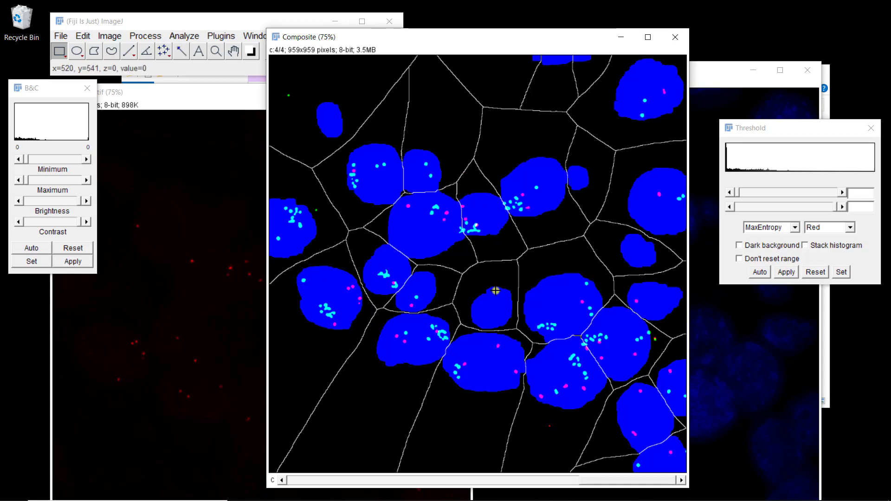